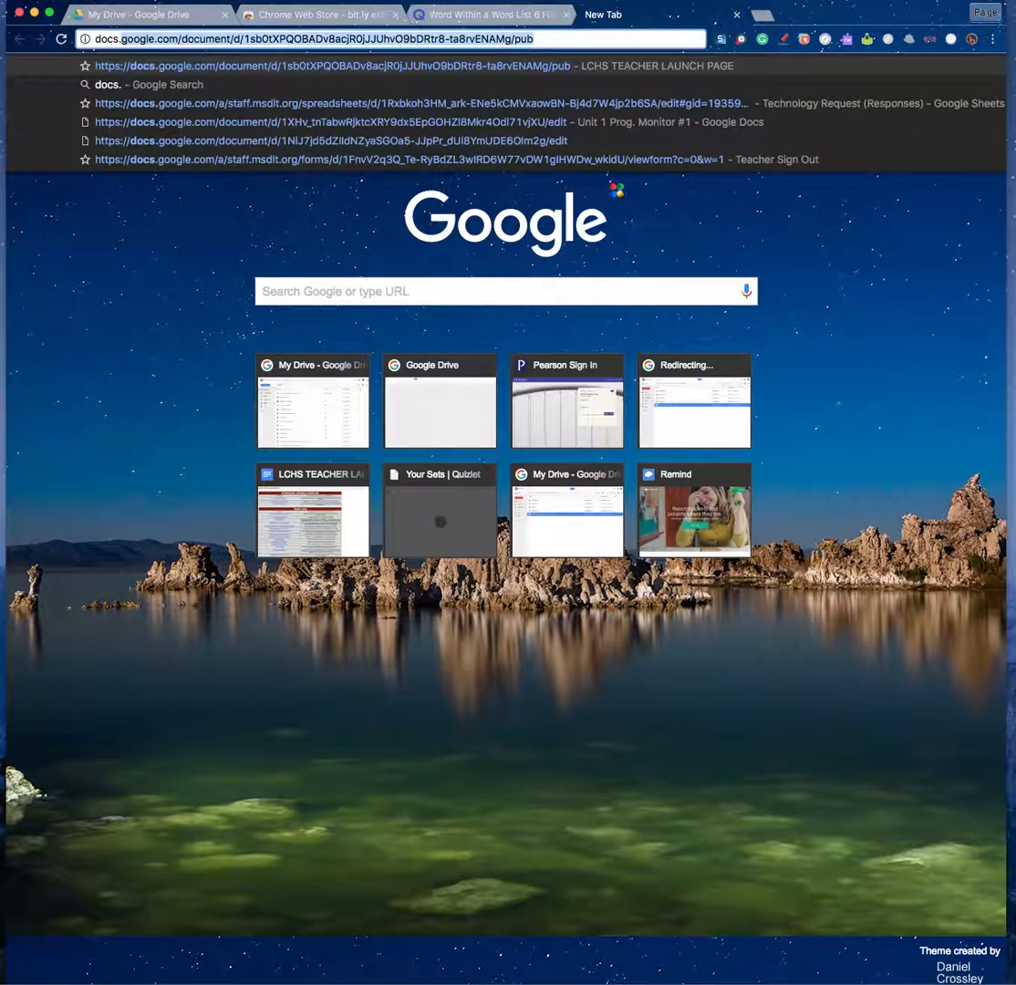
Enter the docs.google.com address in the new Chrome tab and bring up the Google apps list.
{"action": "type", "text": "google.com"}
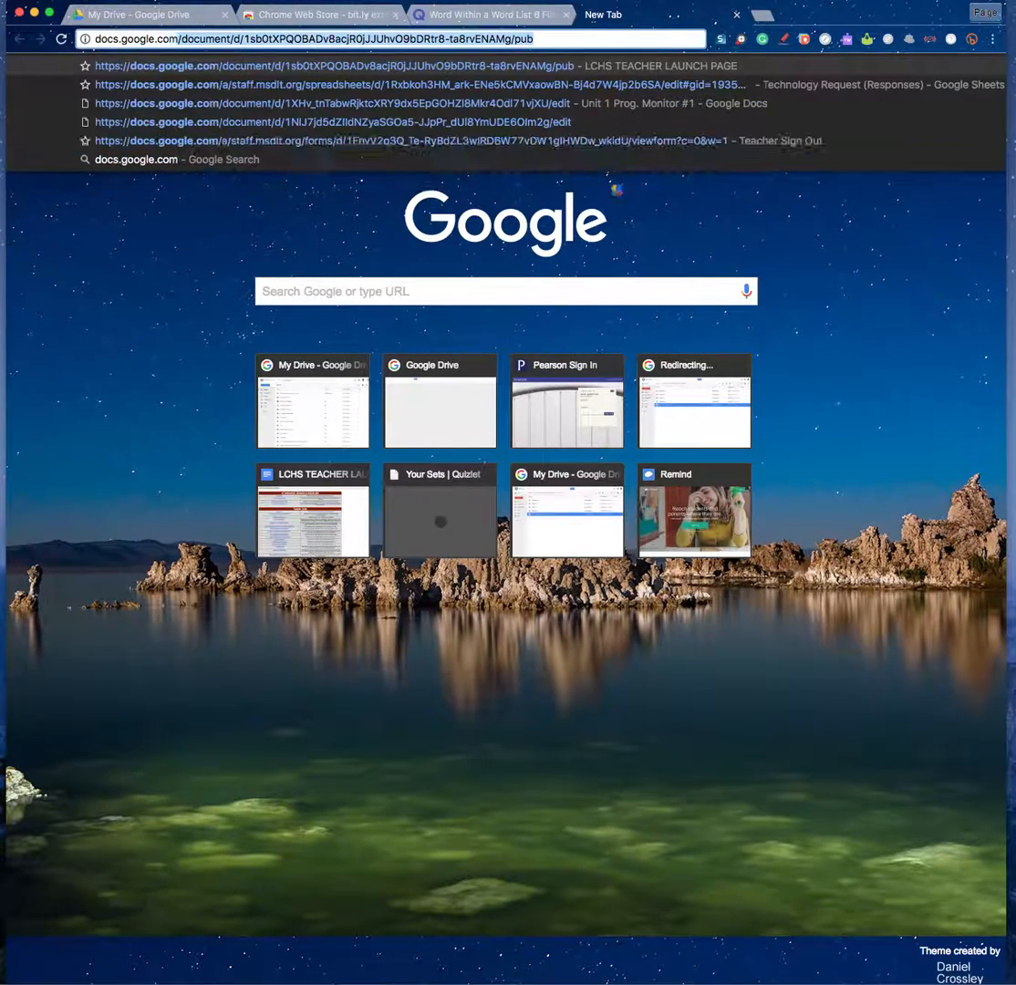
{"action": "key", "text": "Return"}
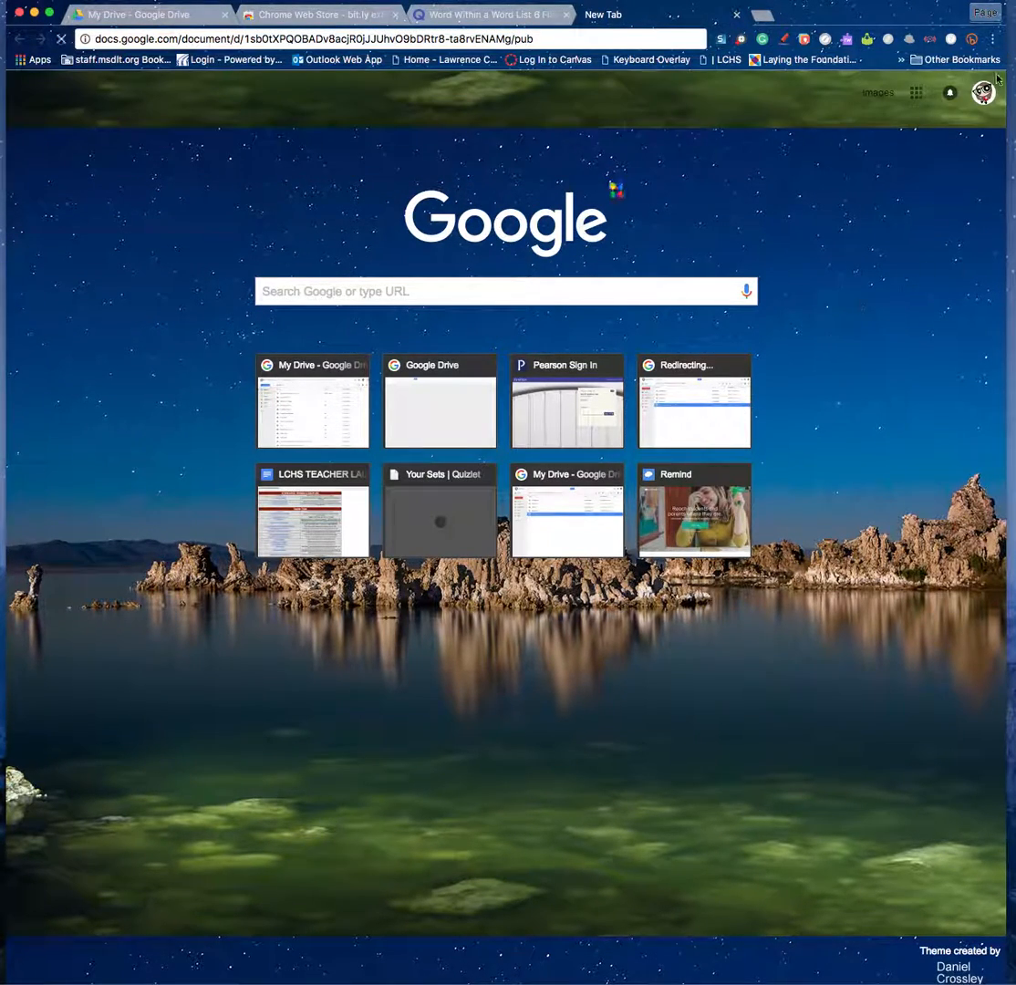
{"action": "left_click", "coordinate": [917, 95]}
Go to Google Docs and start a Blank document from the full template gallery.
{"action": "left_click", "coordinate": [947, 258]}
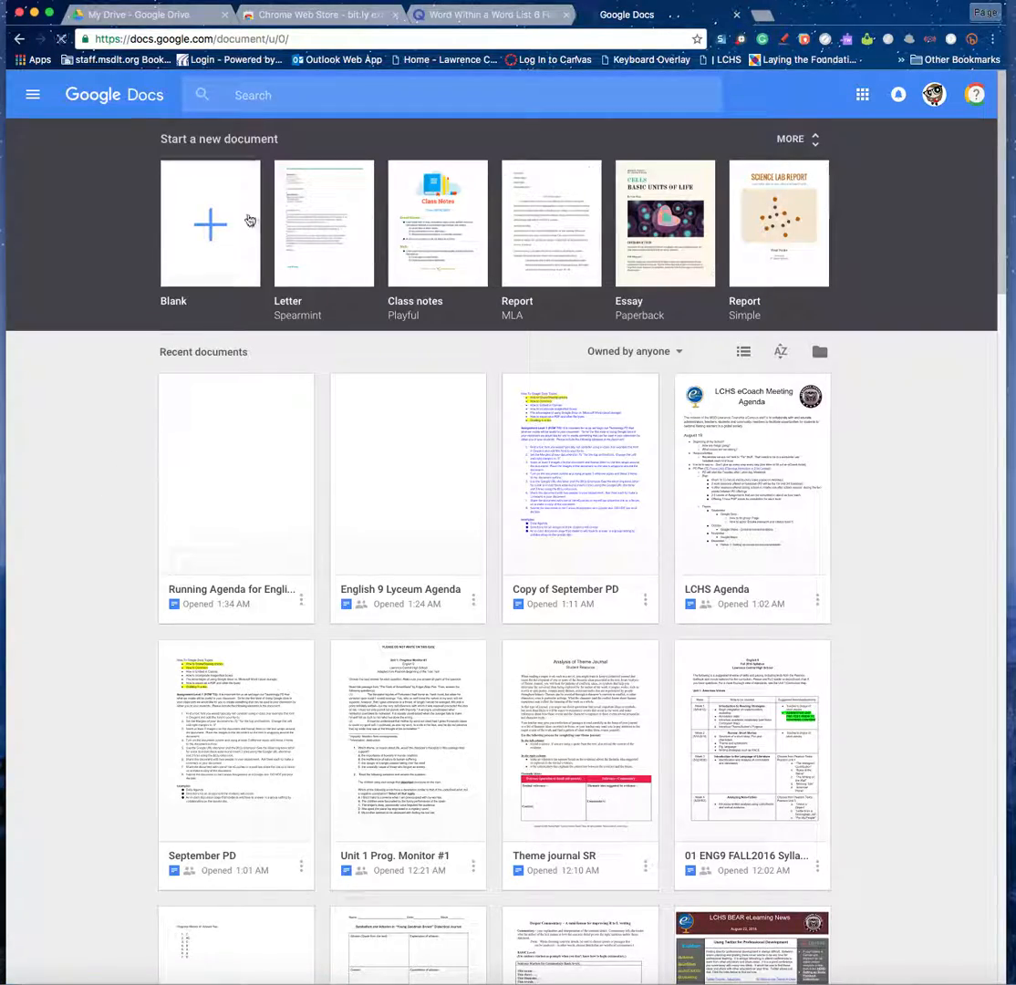
{"action": "scroll", "coordinate": [837, 586], "scroll_direction": "down", "scroll_amount": 5}
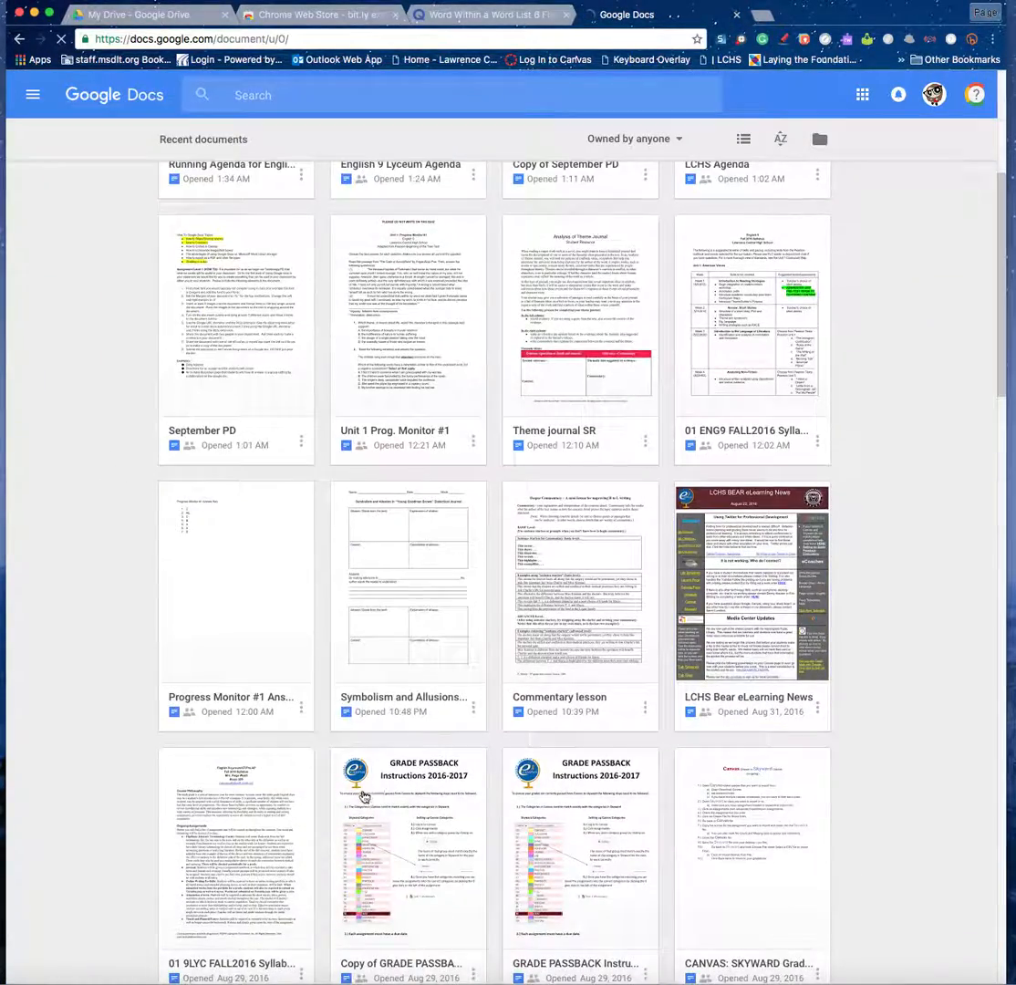
{"action": "scroll", "coordinate": [551, 769], "scroll_direction": "down", "scroll_amount": 1}
{"action": "scroll", "coordinate": [551, 769], "scroll_direction": "up", "scroll_amount": 6}
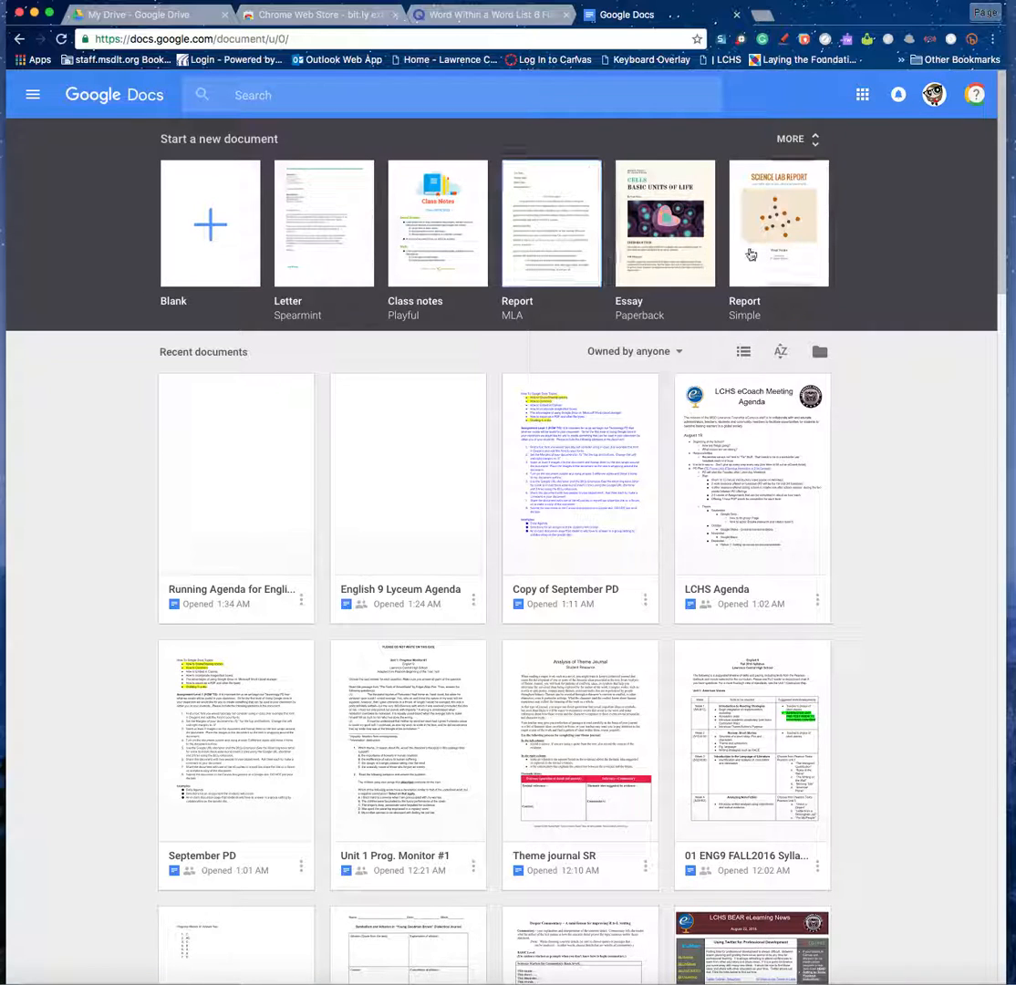
{"action": "left_click", "coordinate": [816, 143]}
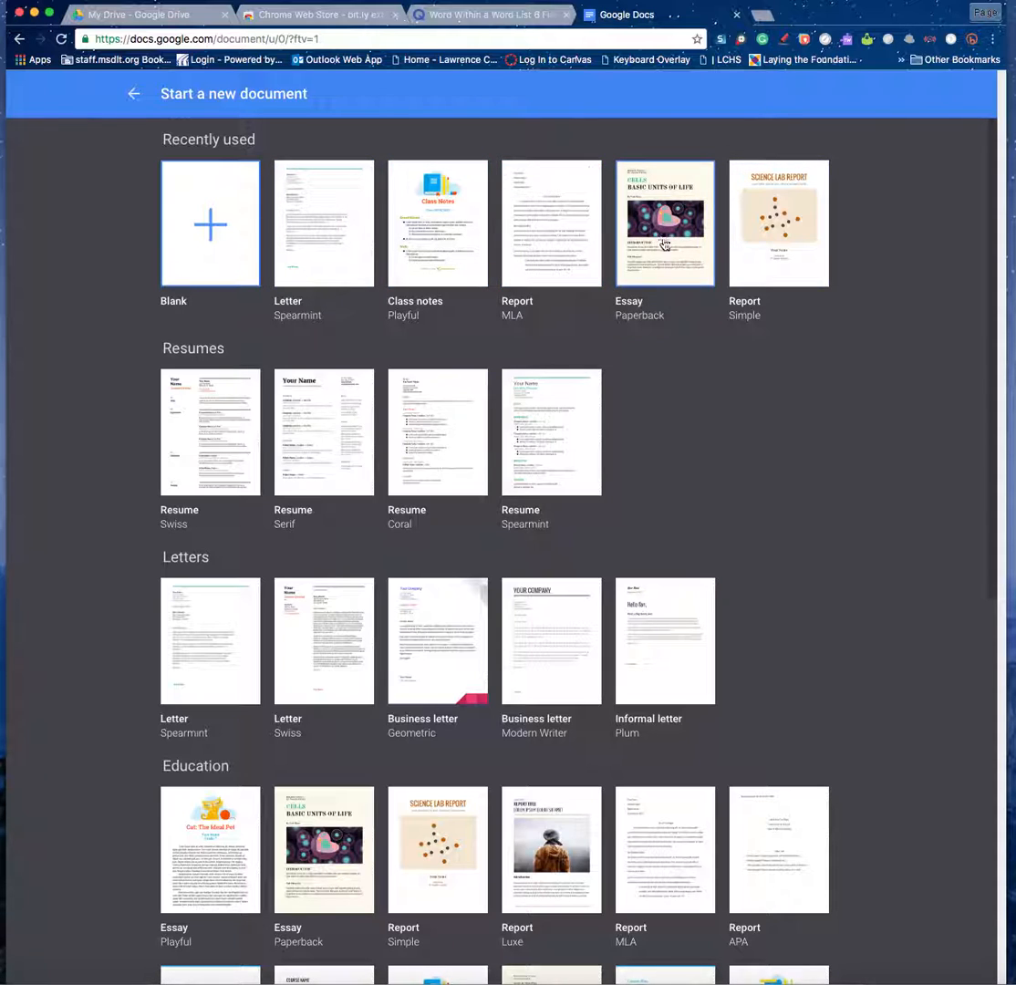
{"action": "scroll", "coordinate": [157, 524], "scroll_direction": "down", "scroll_amount": 5}
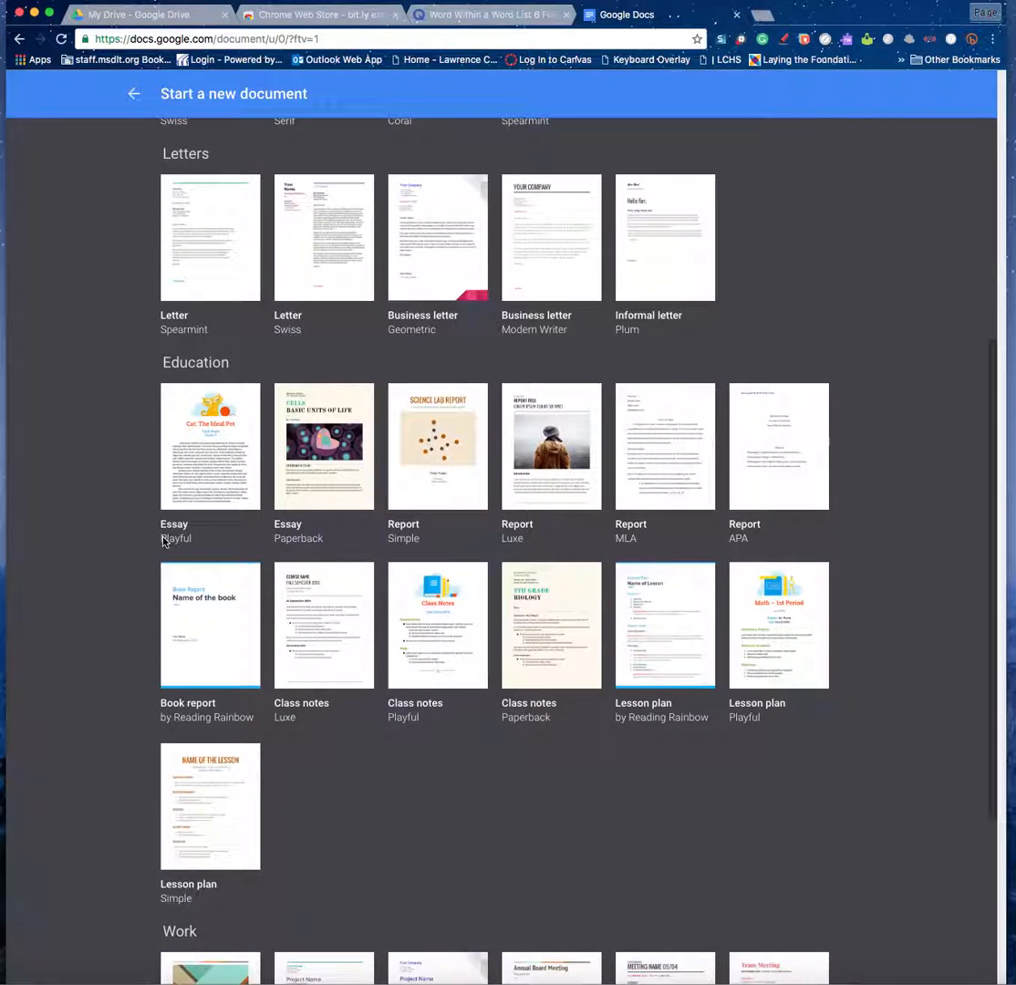
{"action": "scroll", "coordinate": [163, 539], "scroll_direction": "up", "scroll_amount": 5}
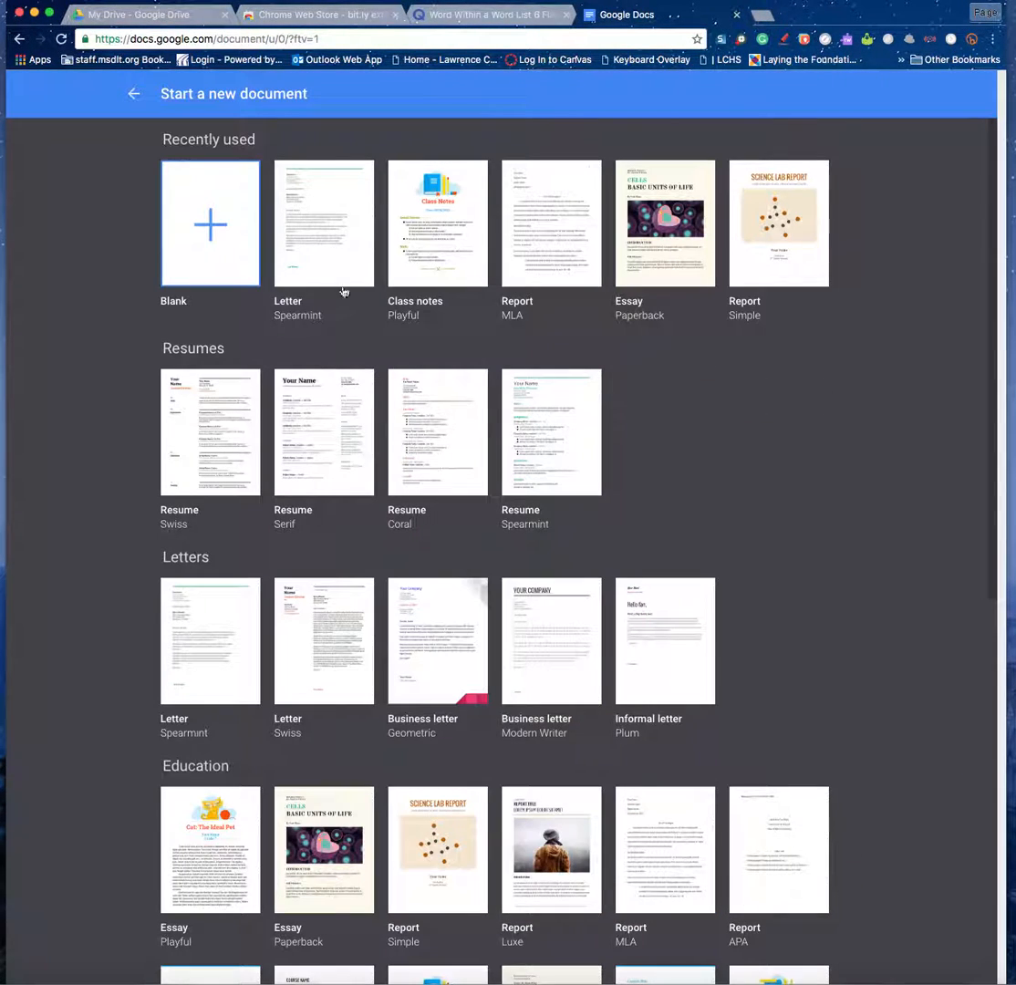
{"action": "left_click", "coordinate": [227, 218]}
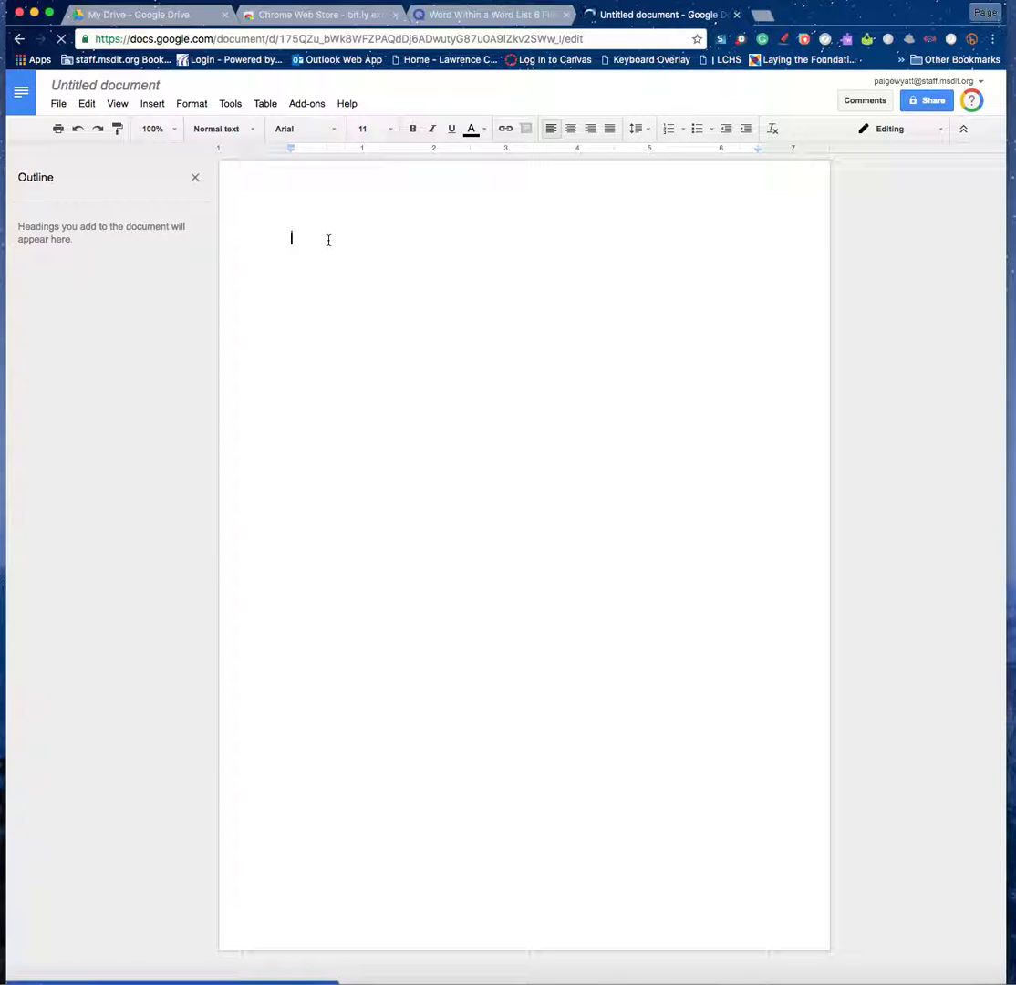
Hide the outline, rename the document 'English 9 Agenda', and type and select that heading line.
{"action": "left_click", "coordinate": [196, 179]}
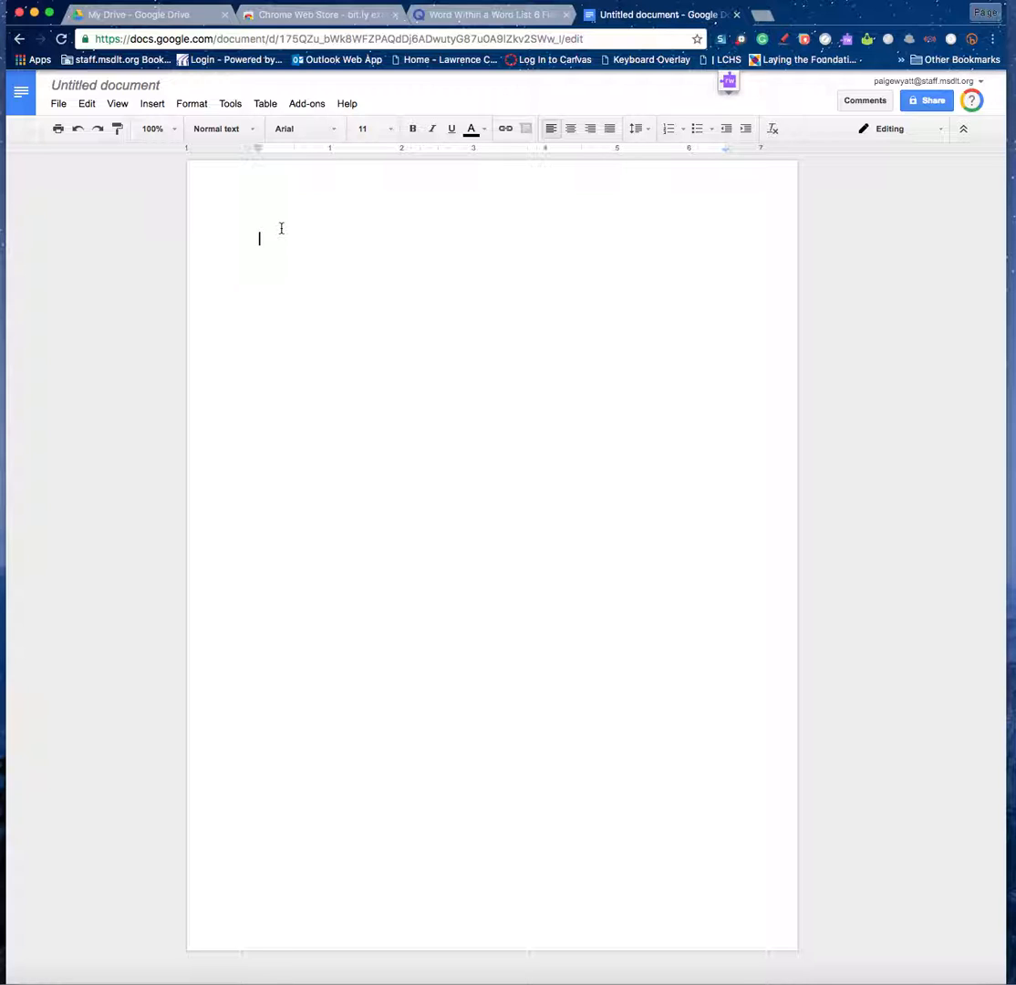
{"action": "left_click", "coordinate": [156, 84]}
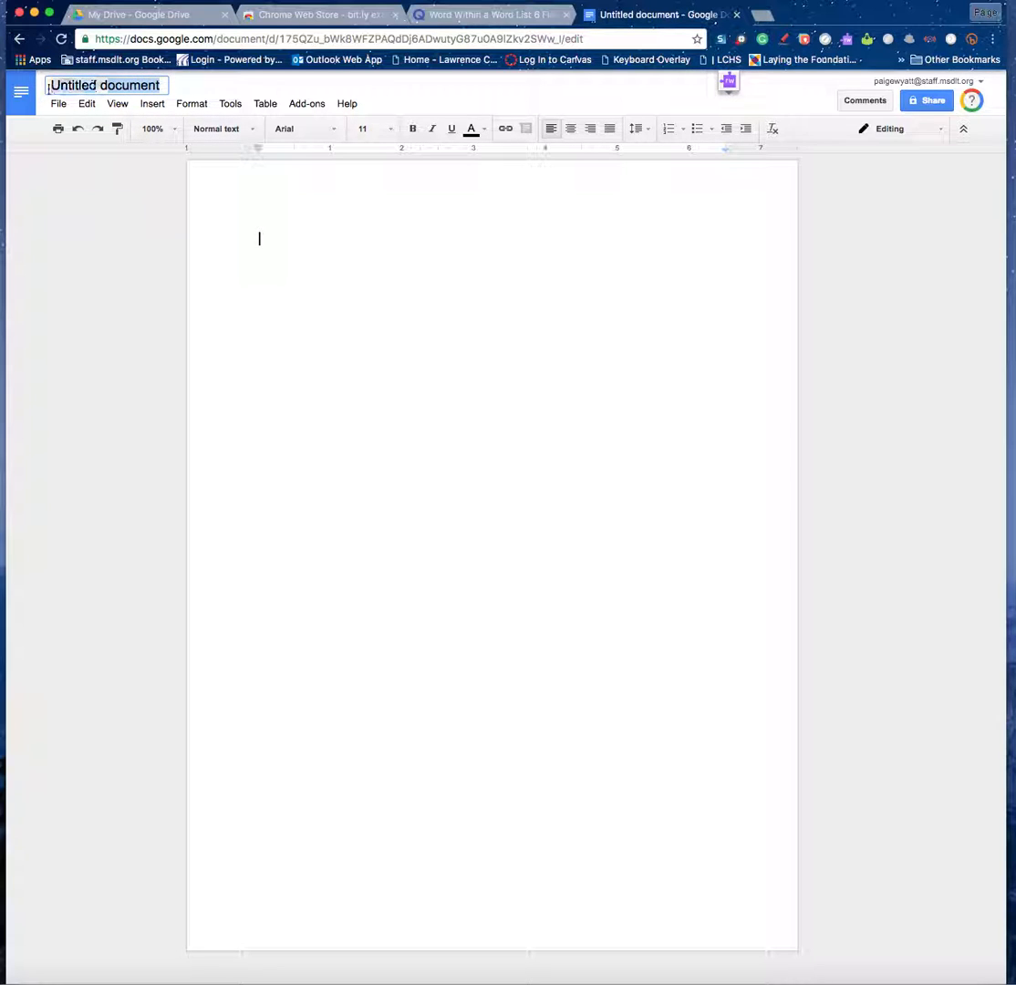
{"action": "type", "text": "English 9 Agenda"}
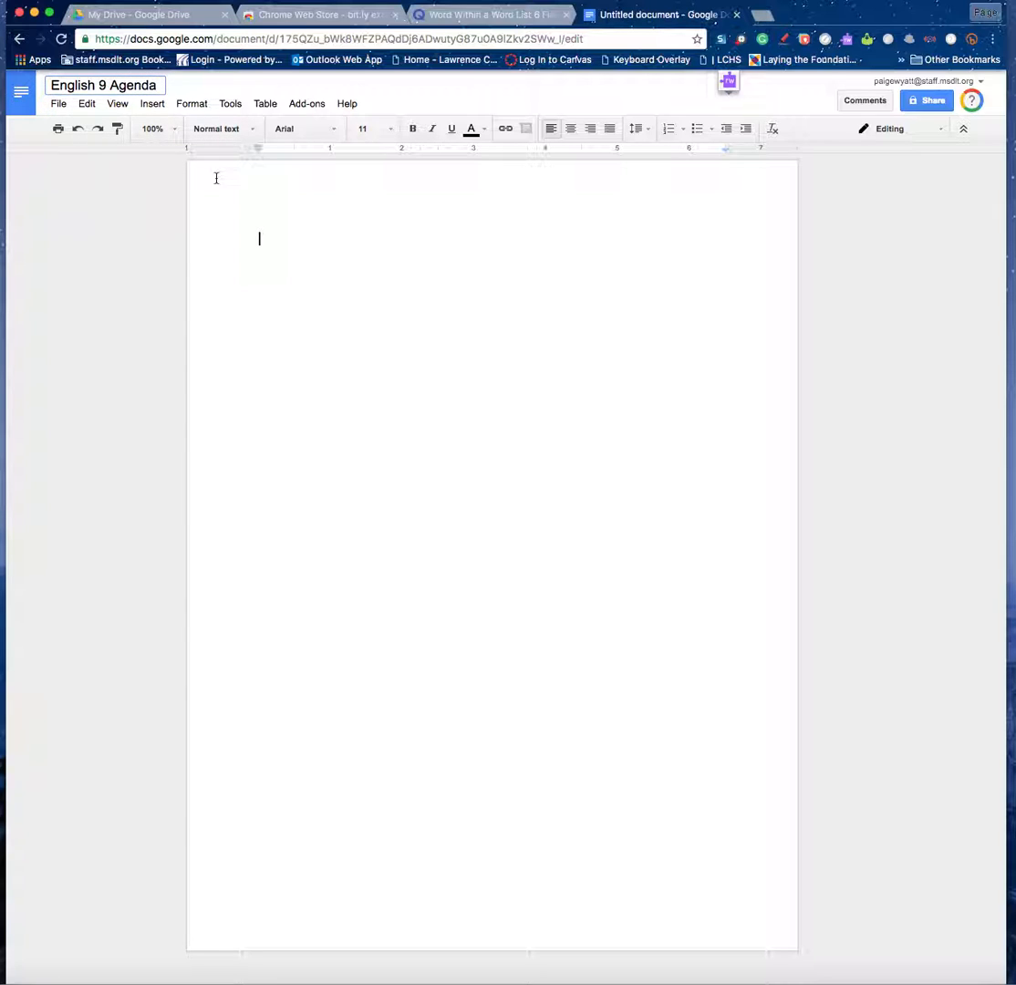
{"action": "left_click", "coordinate": [281, 237]}
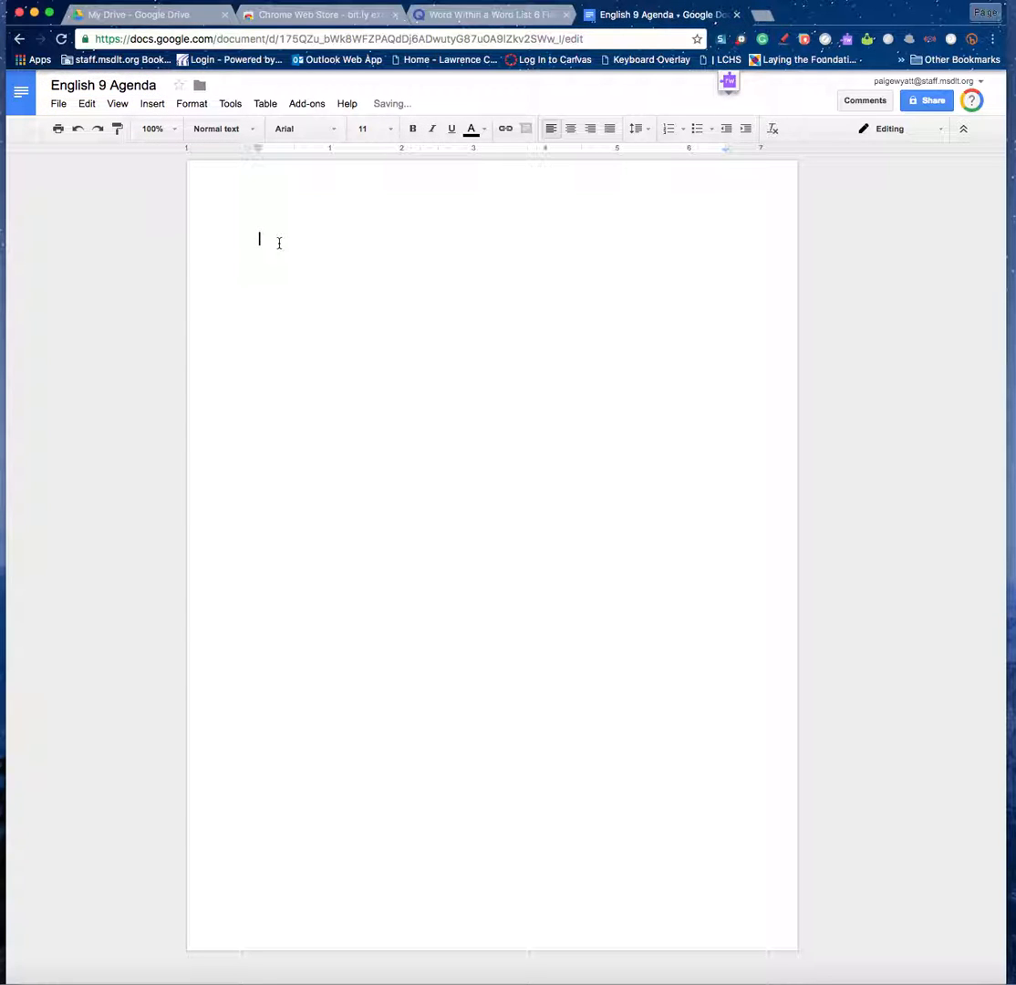
{"action": "type", "text": "English 9 Agenda"}
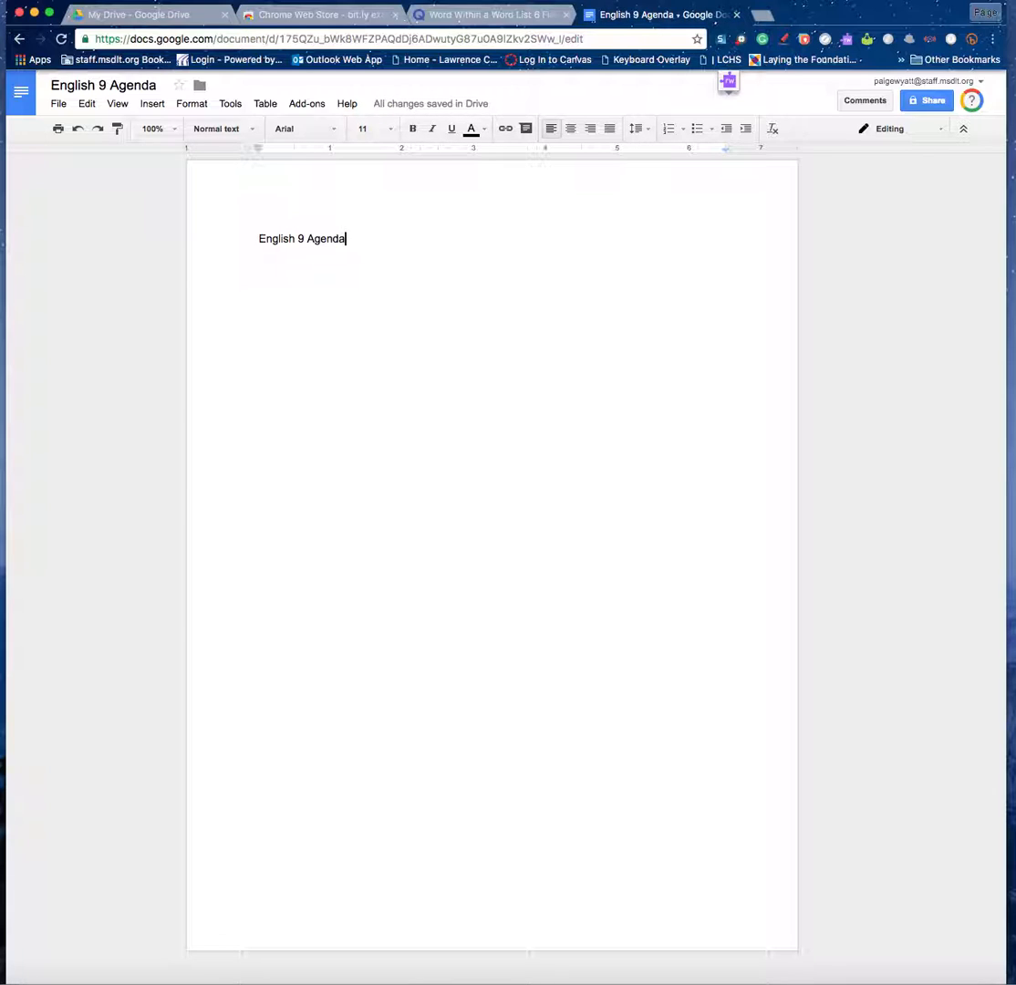
{"action": "left_click_drag", "start_coordinate": [255, 241], "coordinate": [364, 239]}
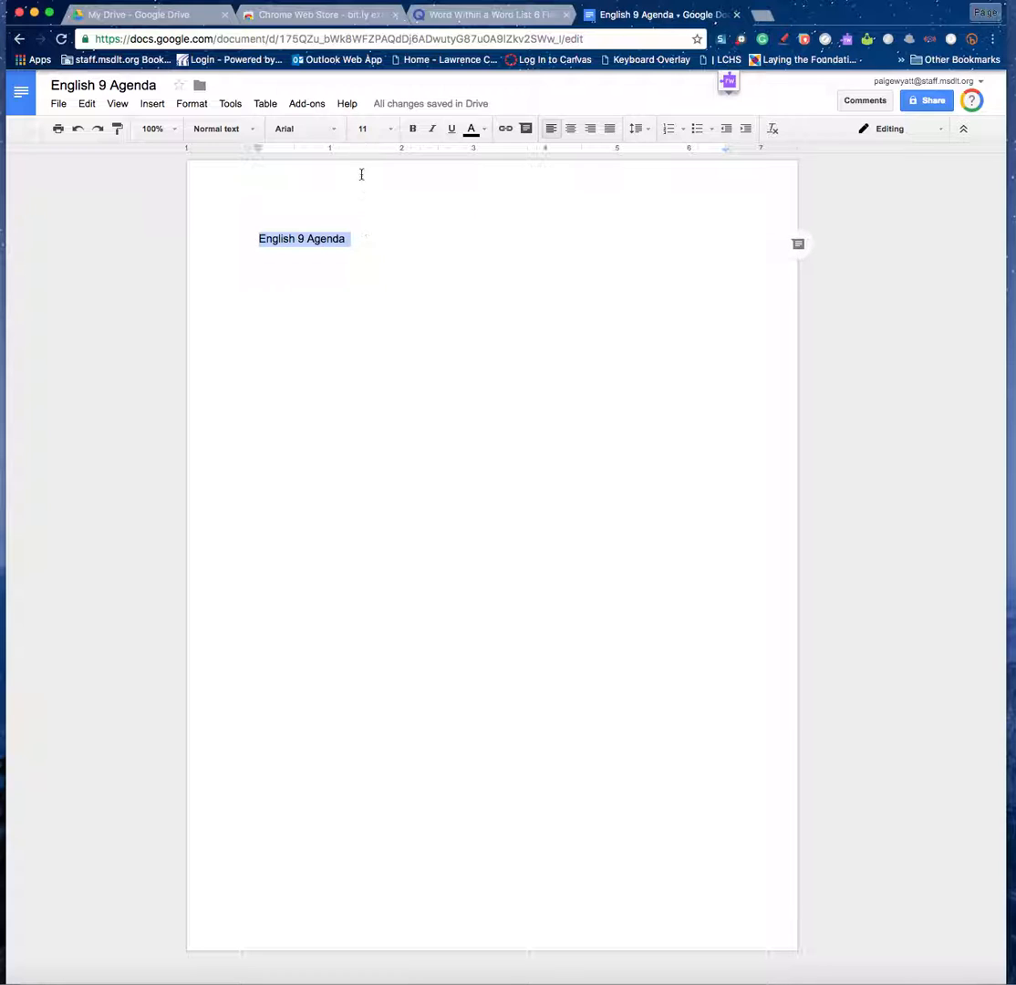
Add Gloria Hallelujah through More fonts and apply it to the 'English 9 Agenda' line.
{"action": "left_click", "coordinate": [335, 132]}
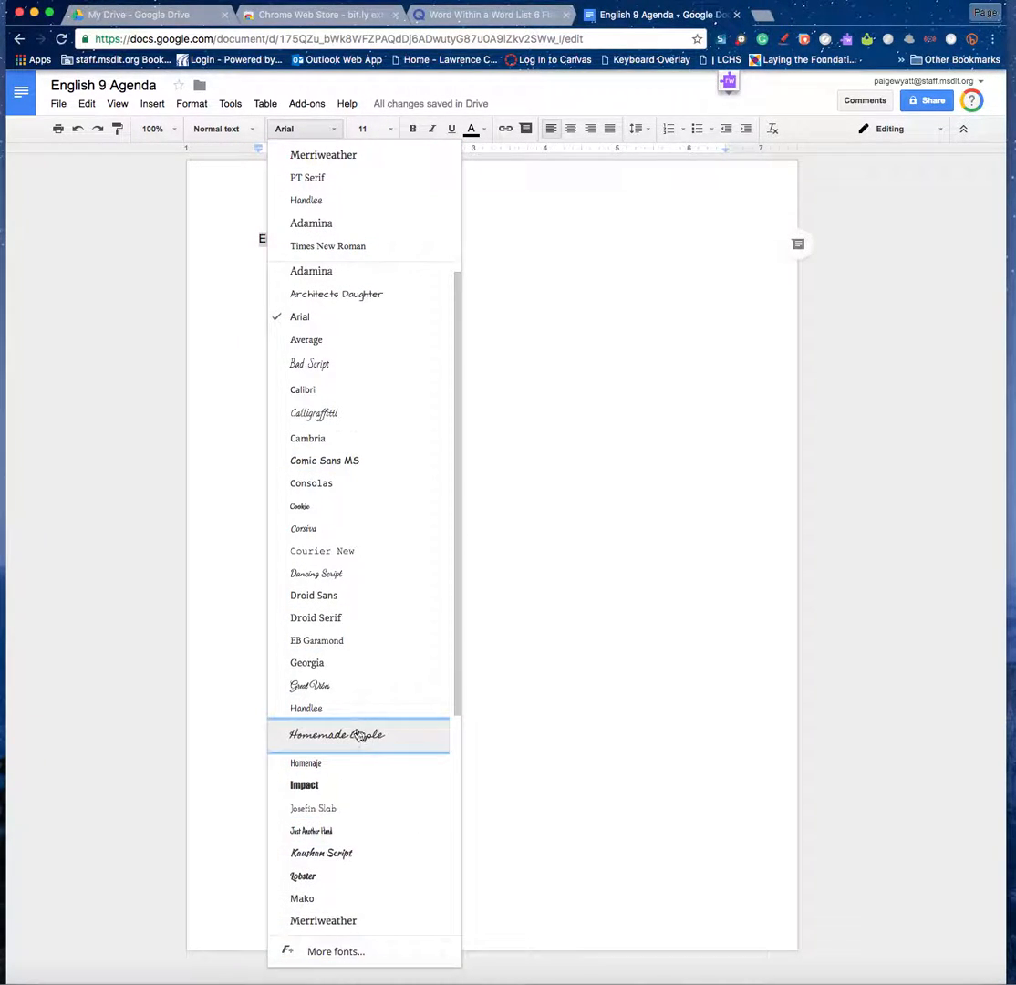
{"action": "scroll", "coordinate": [359, 735], "scroll_direction": "down", "scroll_amount": 3}
{"action": "scroll", "coordinate": [359, 736], "scroll_direction": "up", "scroll_amount": 3}
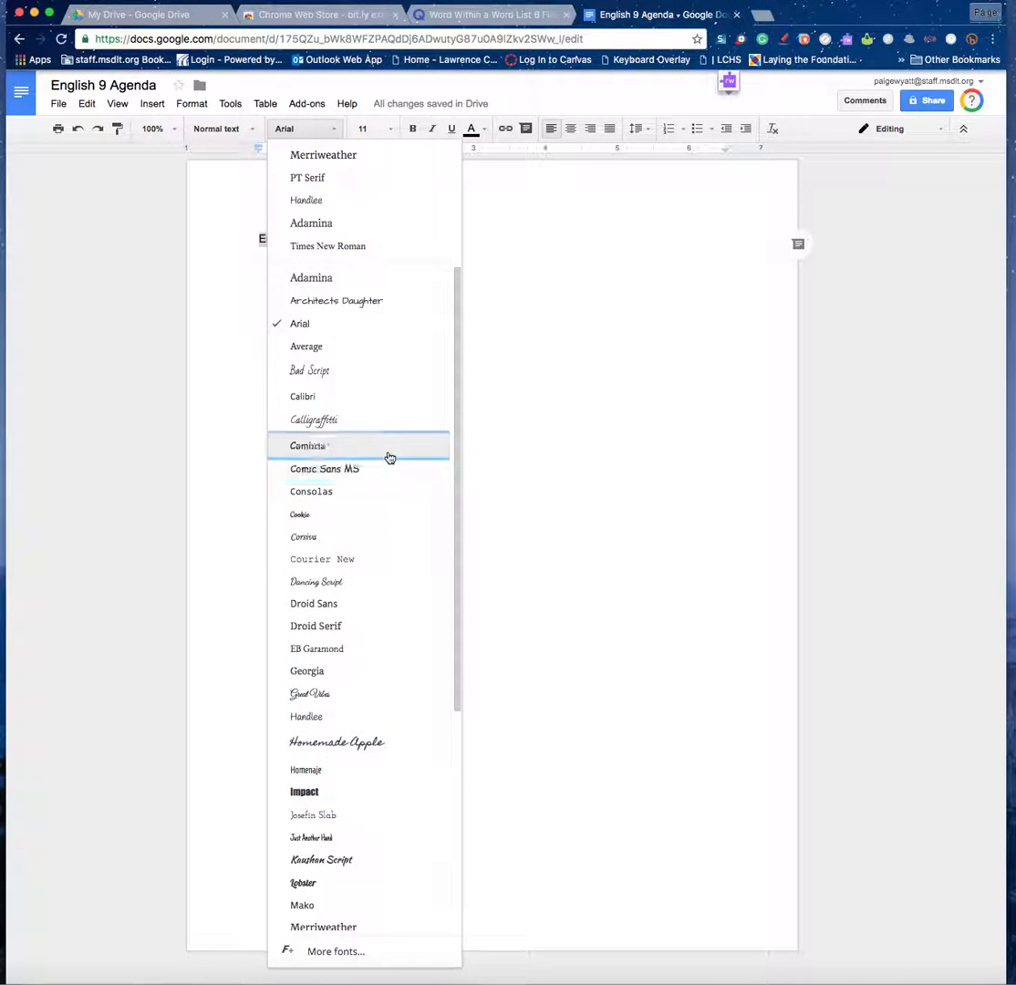
{"action": "left_click", "coordinate": [331, 953]}
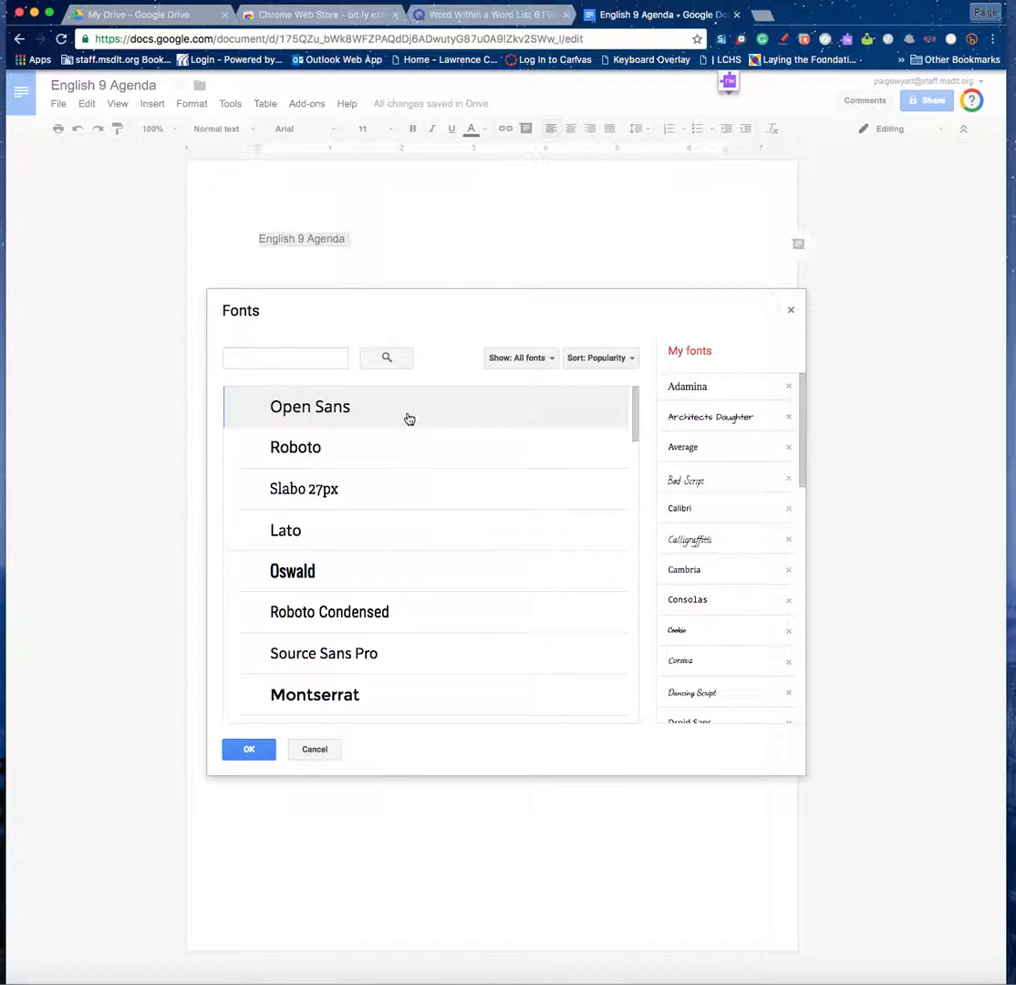
{"action": "scroll", "coordinate": [410, 418], "scroll_direction": "down", "scroll_amount": 5}
{"action": "scroll", "coordinate": [410, 419], "scroll_direction": "down", "scroll_amount": 10}
{"action": "scroll", "coordinate": [409, 418], "scroll_direction": "down", "scroll_amount": 10}
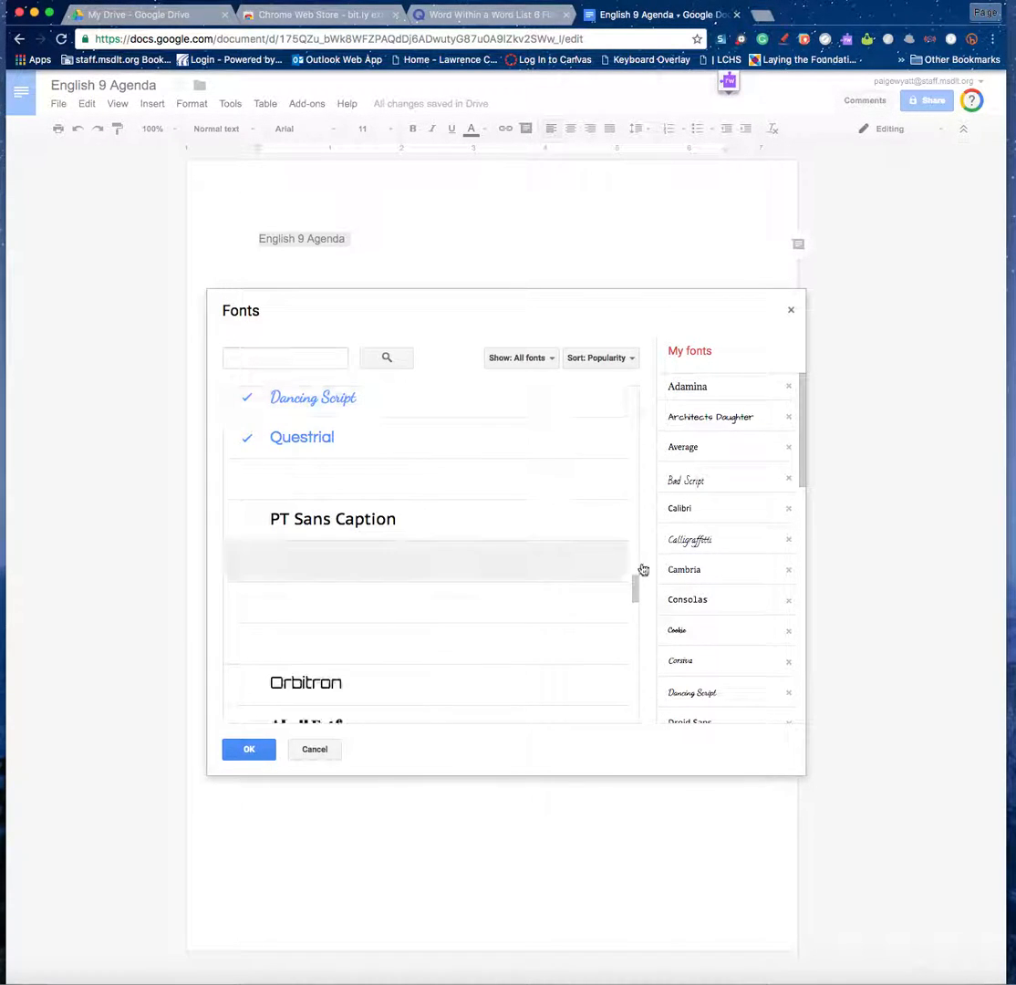
{"action": "scroll", "coordinate": [422, 590], "scroll_direction": "down", "scroll_amount": 2}
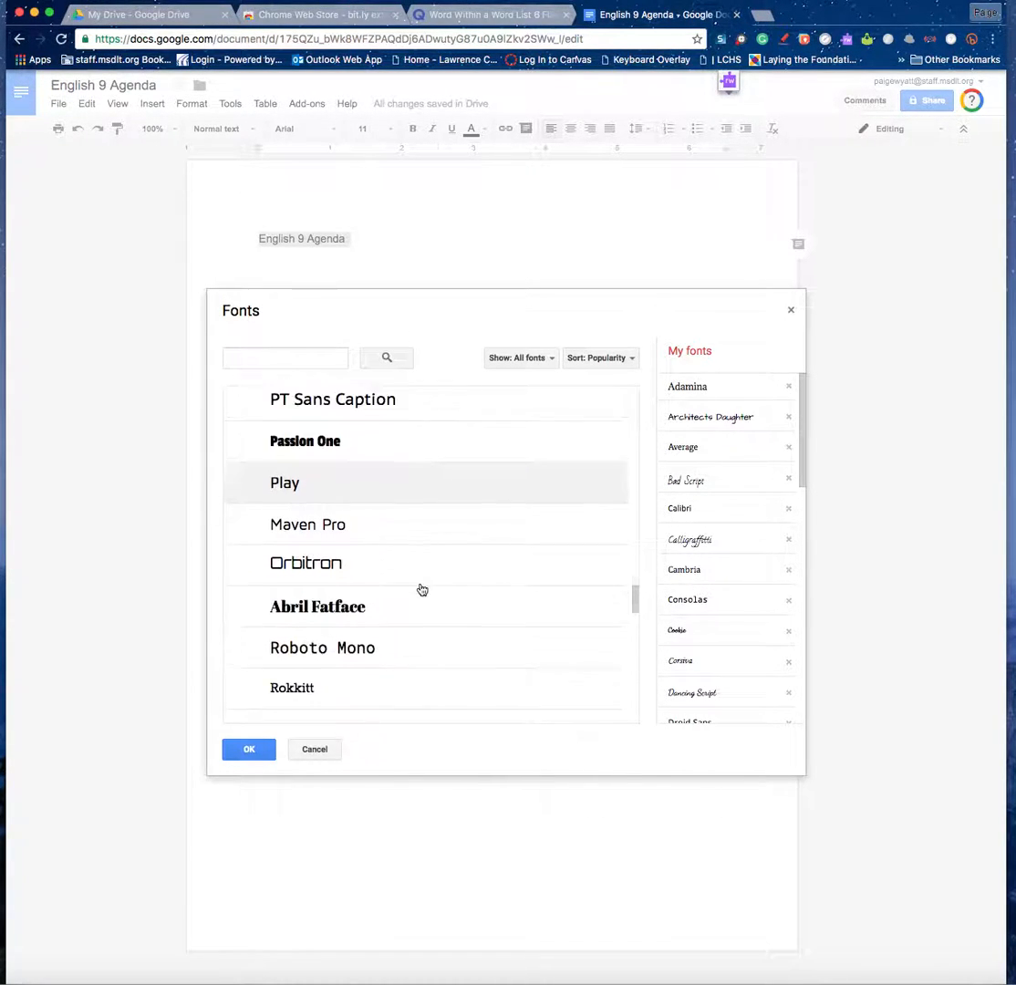
{"action": "scroll", "coordinate": [423, 590], "scroll_direction": "down", "scroll_amount": 6}
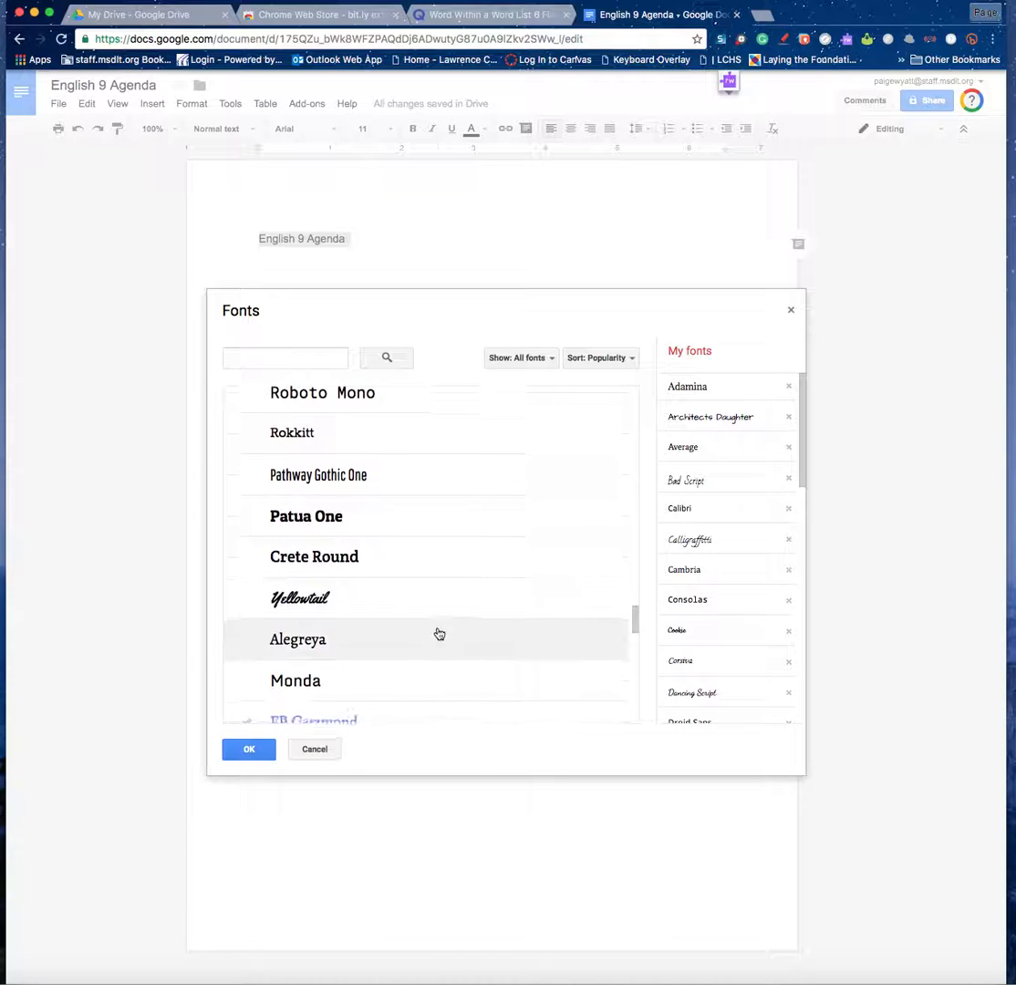
{"action": "scroll", "coordinate": [428, 633], "scroll_direction": "down", "scroll_amount": 6}
{"action": "scroll", "coordinate": [396, 639], "scroll_direction": "down", "scroll_amount": 3}
{"action": "scroll", "coordinate": [396, 638], "scroll_direction": "up", "scroll_amount": 2}
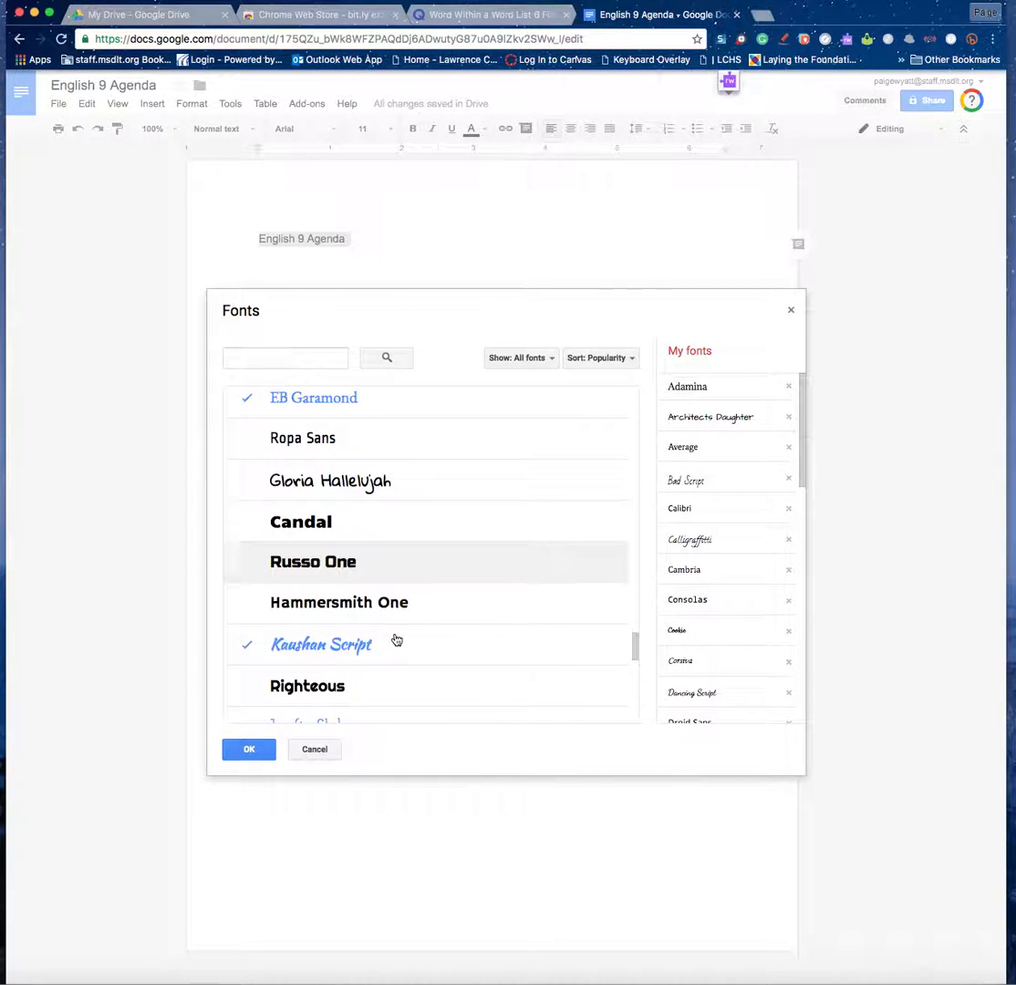
{"action": "left_click", "coordinate": [338, 489]}
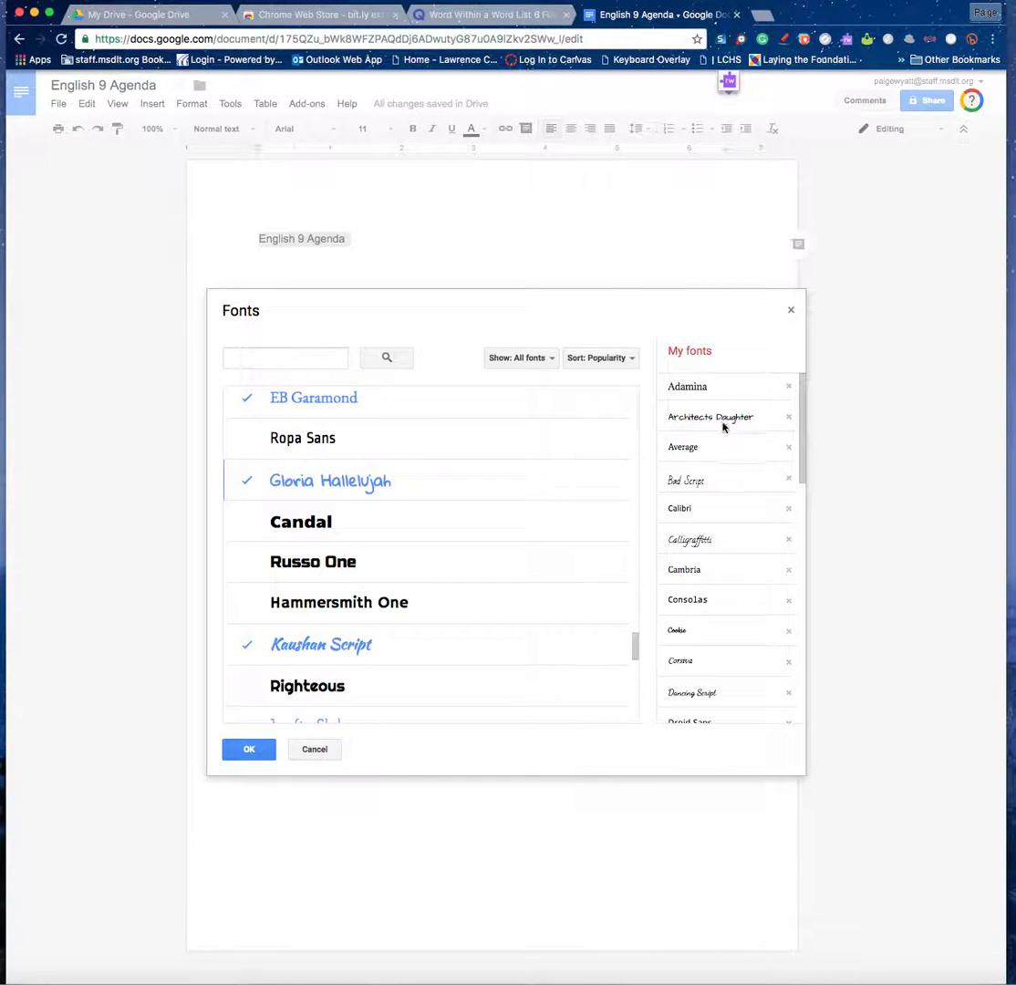
{"action": "scroll", "coordinate": [730, 433], "scroll_direction": "down", "scroll_amount": 15}
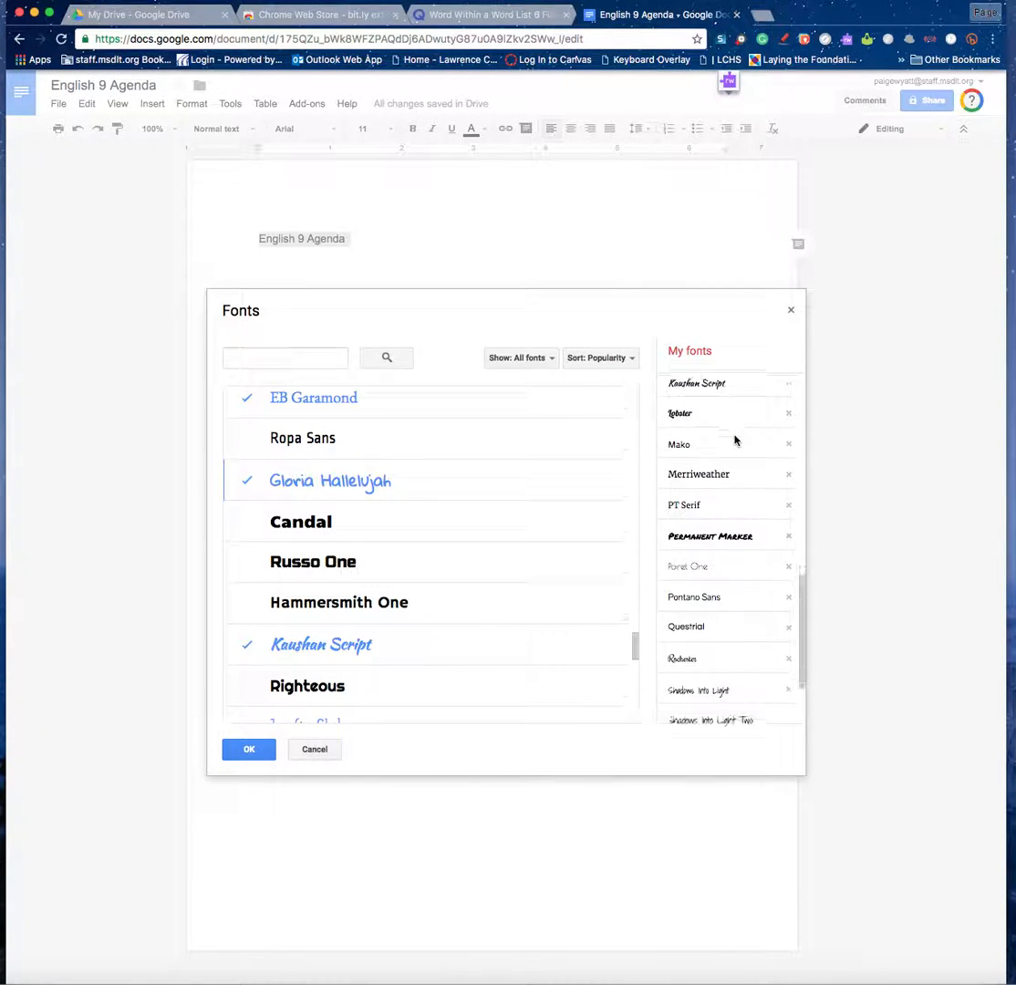
{"action": "scroll", "coordinate": [735, 442], "scroll_direction": "down", "scroll_amount": 3}
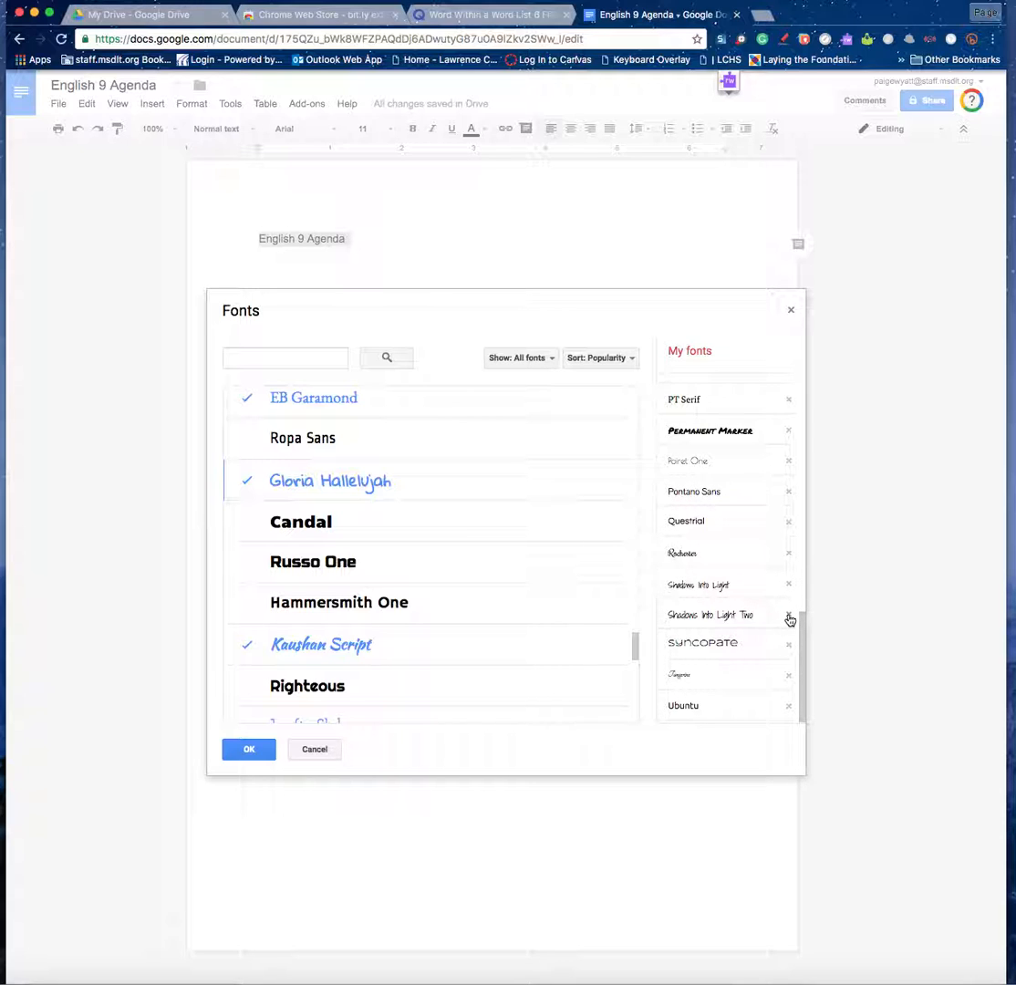
{"action": "left_click", "coordinate": [278, 488]}
{"action": "left_click", "coordinate": [369, 486]}
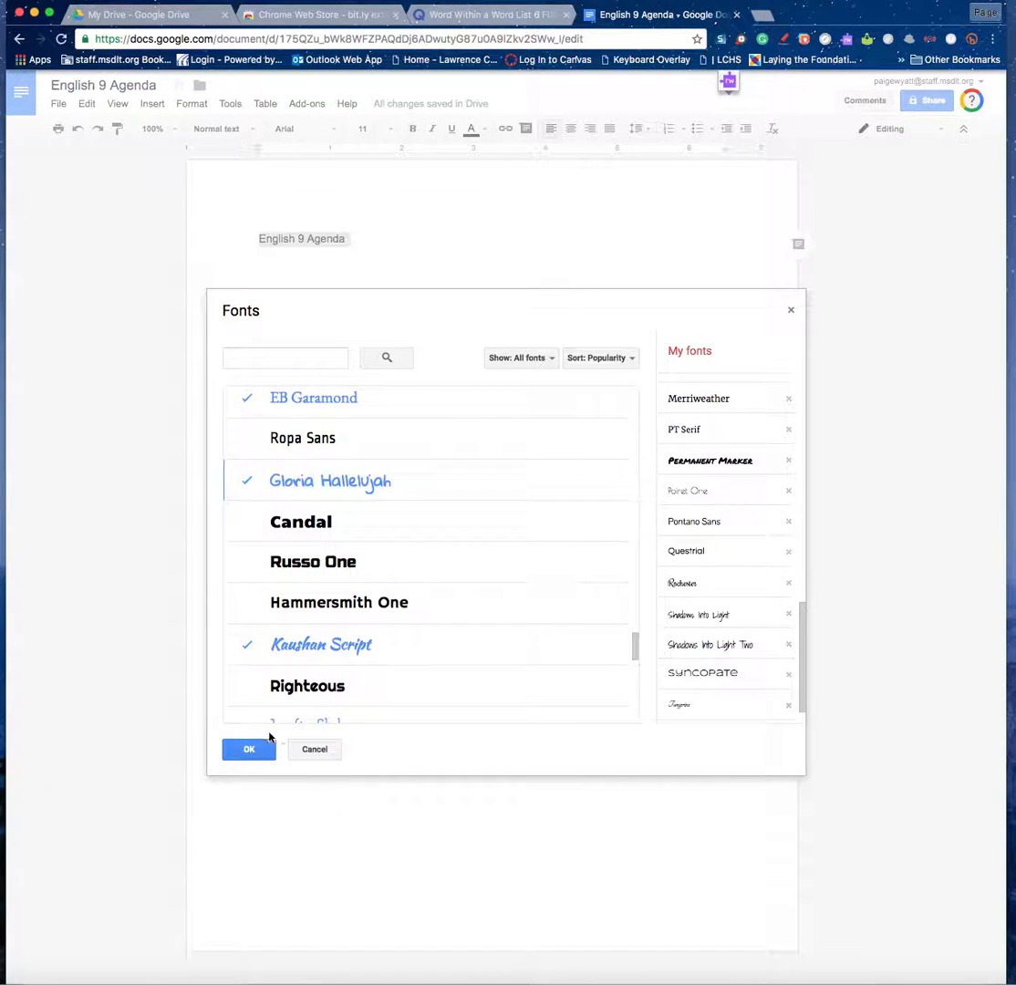
{"action": "left_click", "coordinate": [262, 747]}
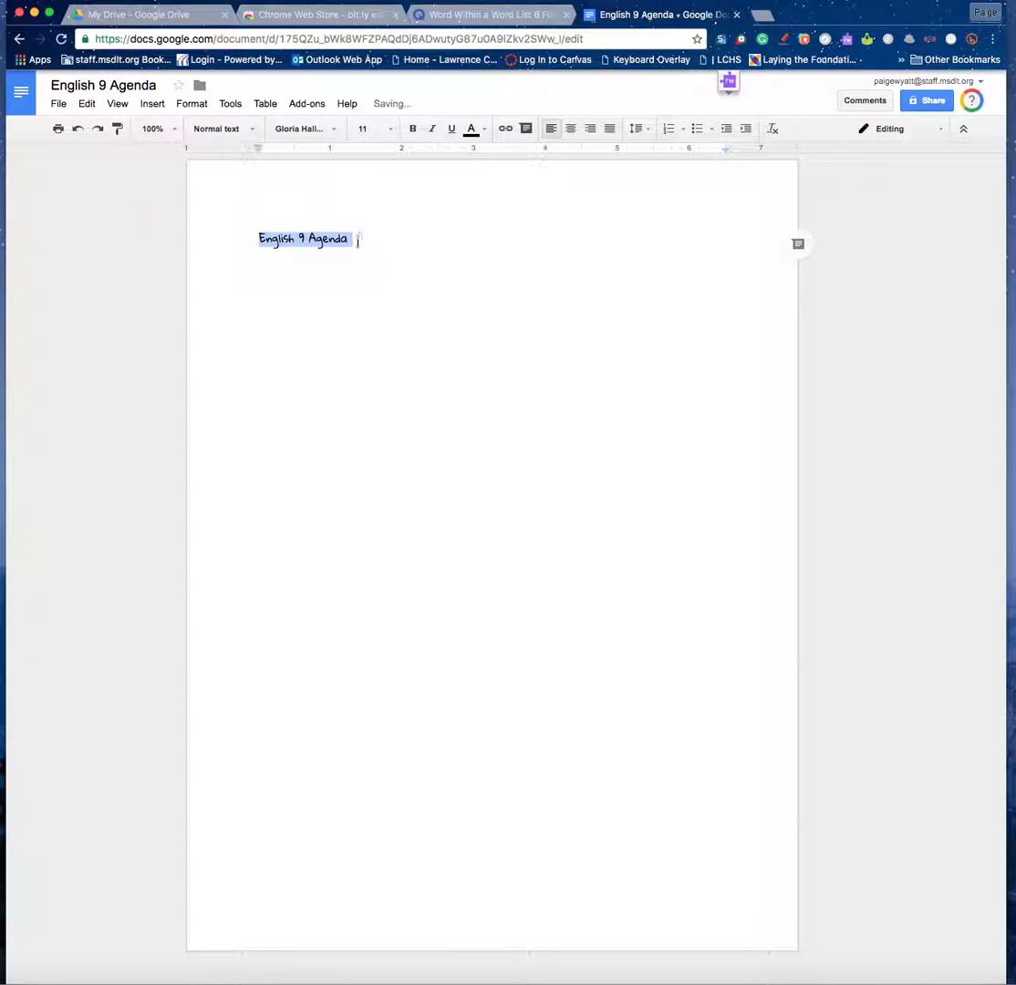
{"action": "left_click", "coordinate": [385, 241]}
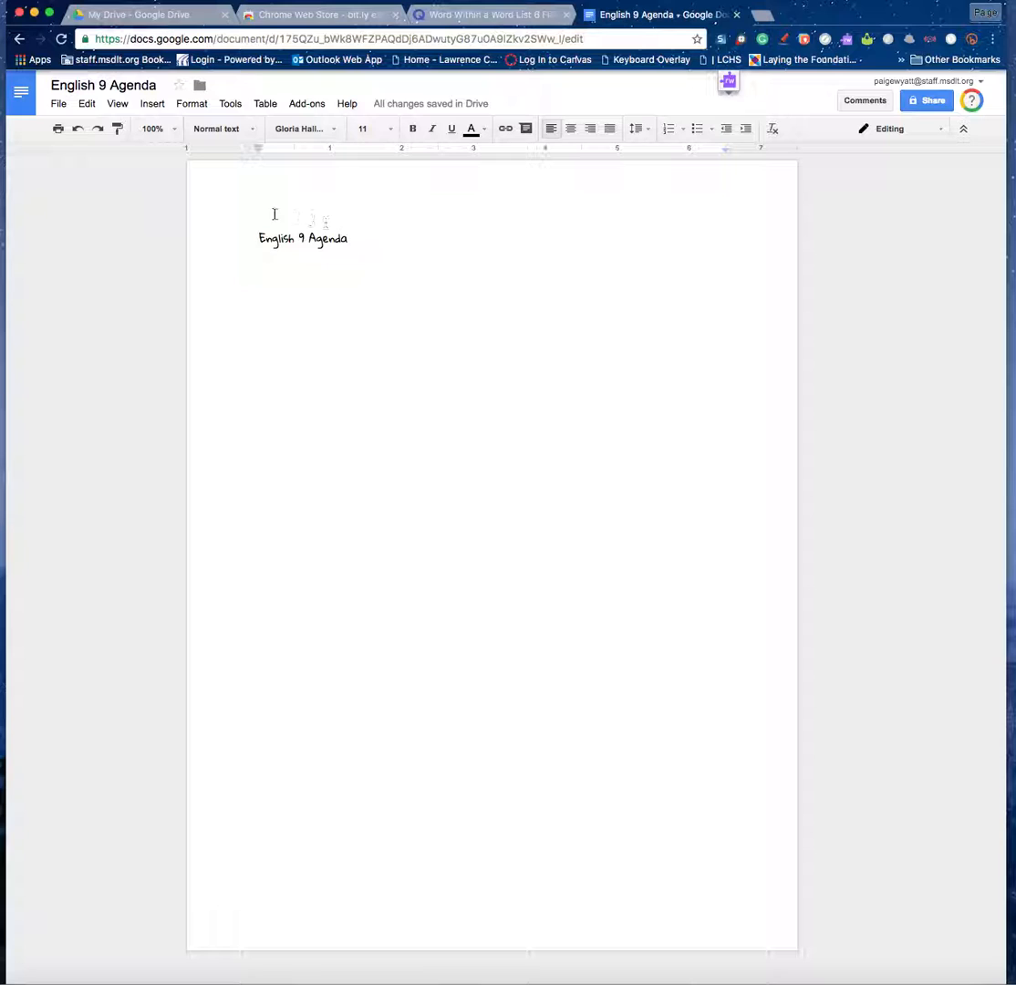
Set page margins to 0.75 inch top/bottom and 0.5 inch left/right, then add a line below the title.
{"action": "left_click", "coordinate": [59, 105]}
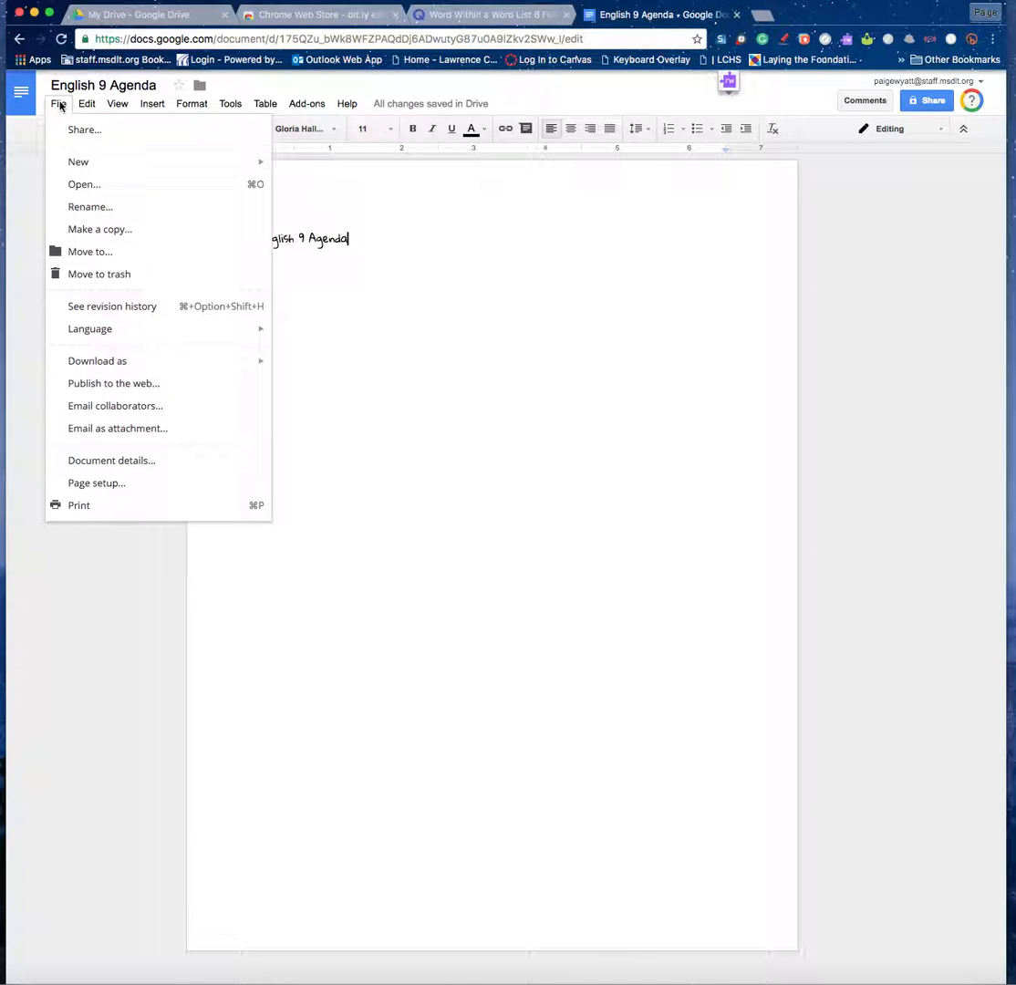
{"action": "left_click", "coordinate": [96, 483]}
{"action": "left_click", "coordinate": [620, 483]}
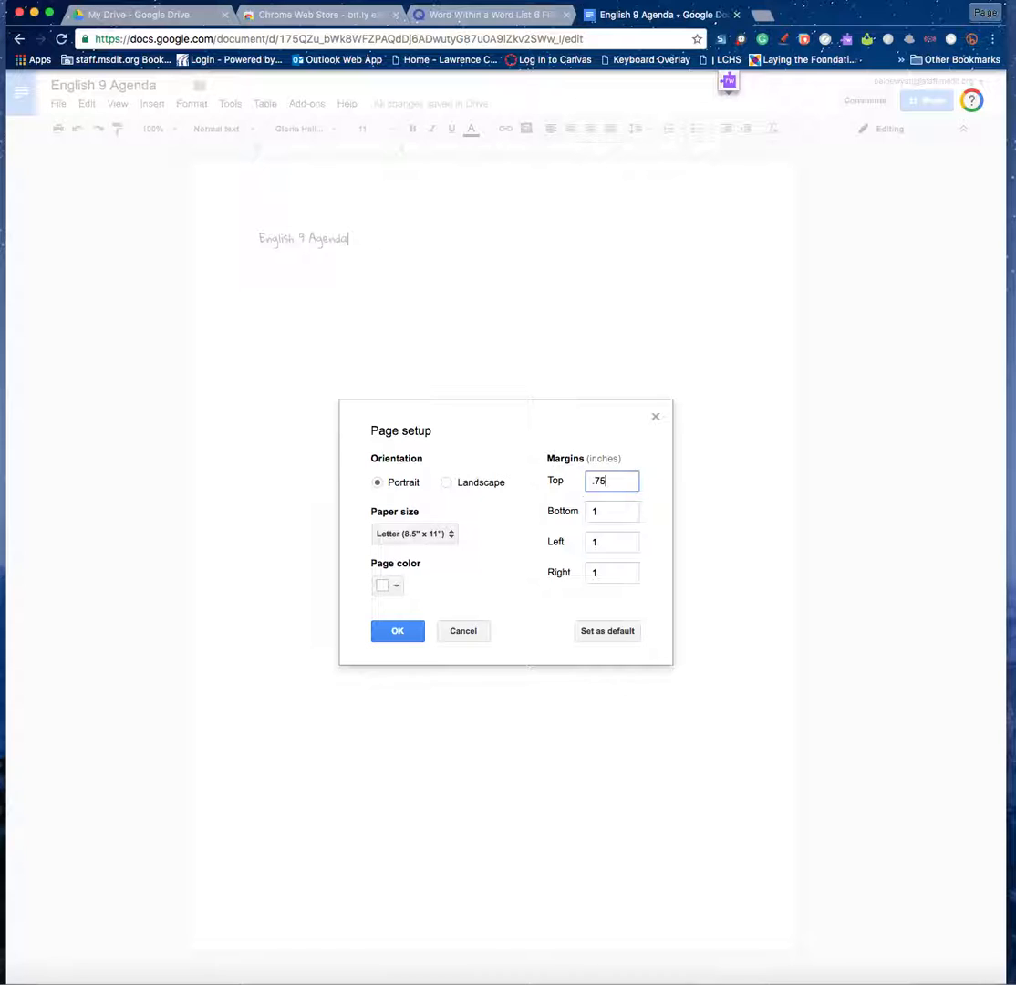
{"action": "key", "text": "Tab"}
{"action": "type", "text": ".75"}
{"action": "key", "text": "Tab"}
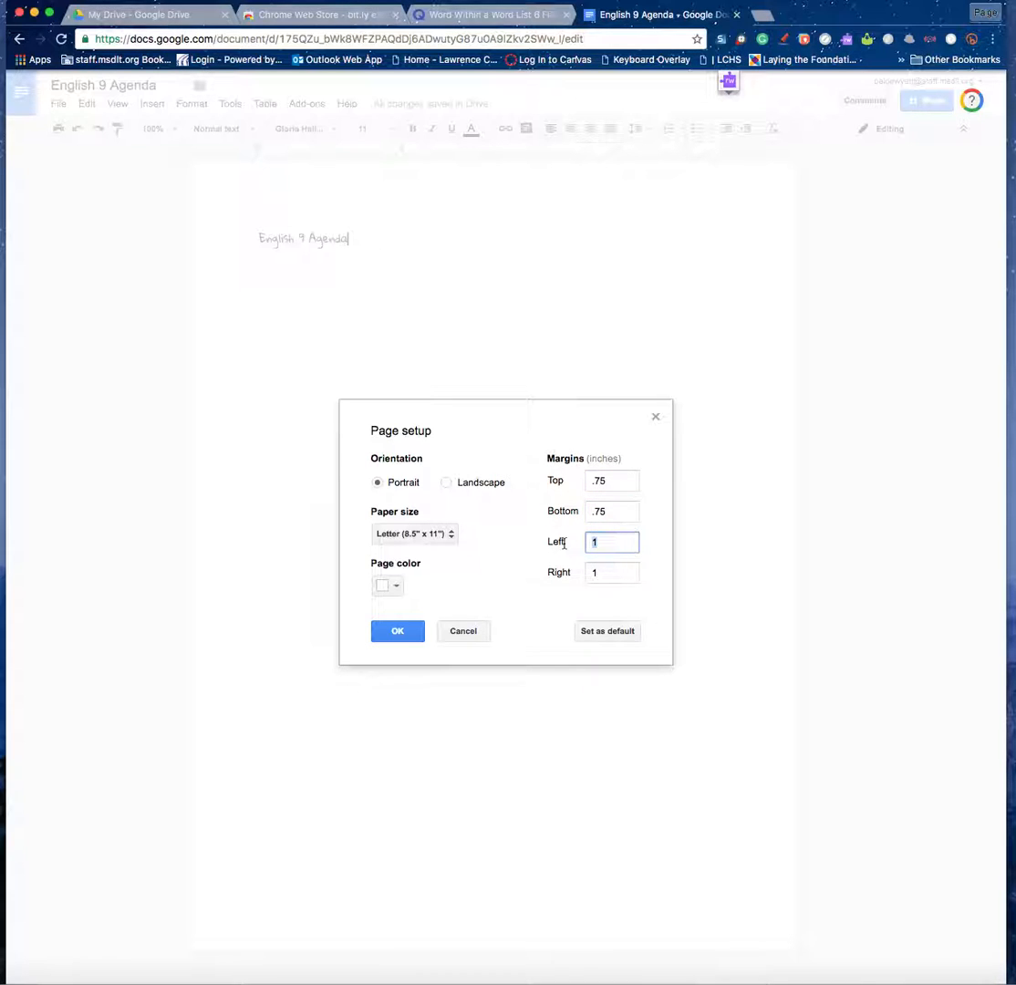
{"action": "key", "text": "Tab"}
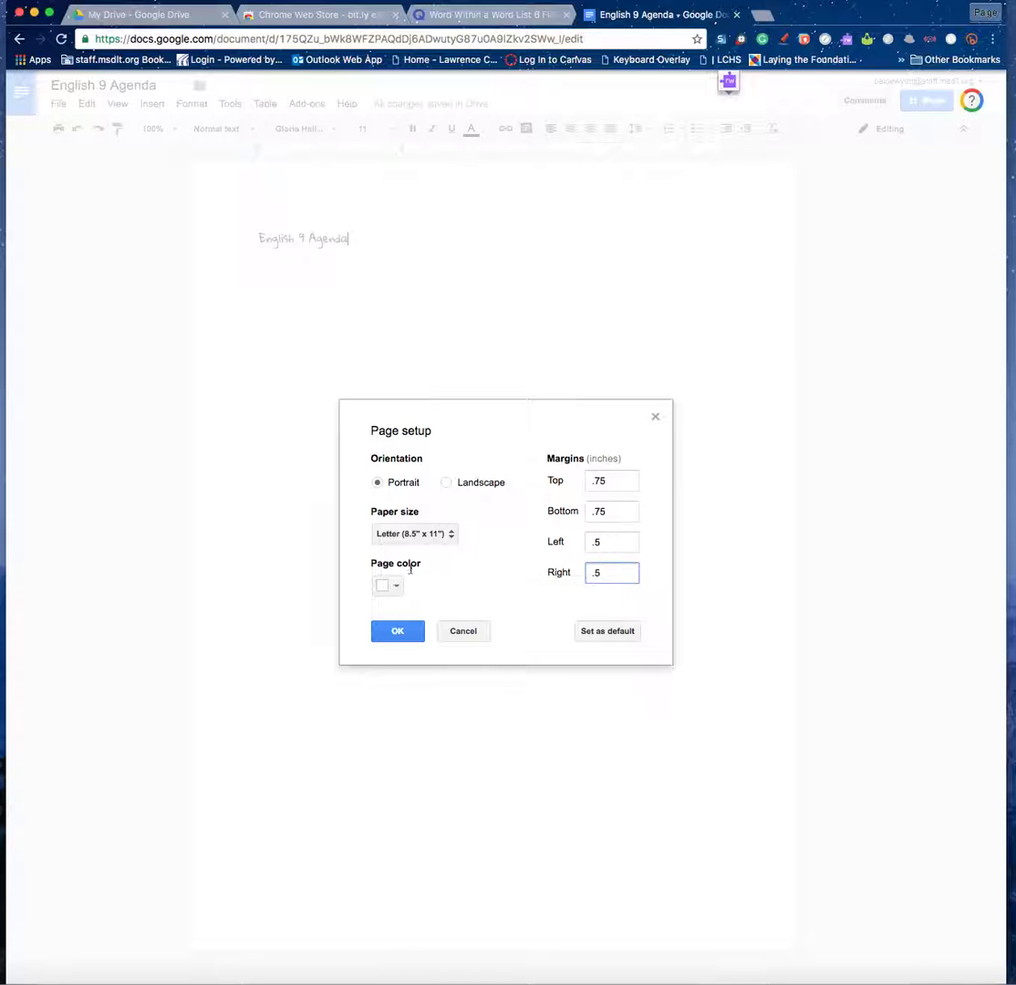
{"action": "left_click", "coordinate": [392, 593]}
{"action": "left_click", "coordinate": [392, 593]}
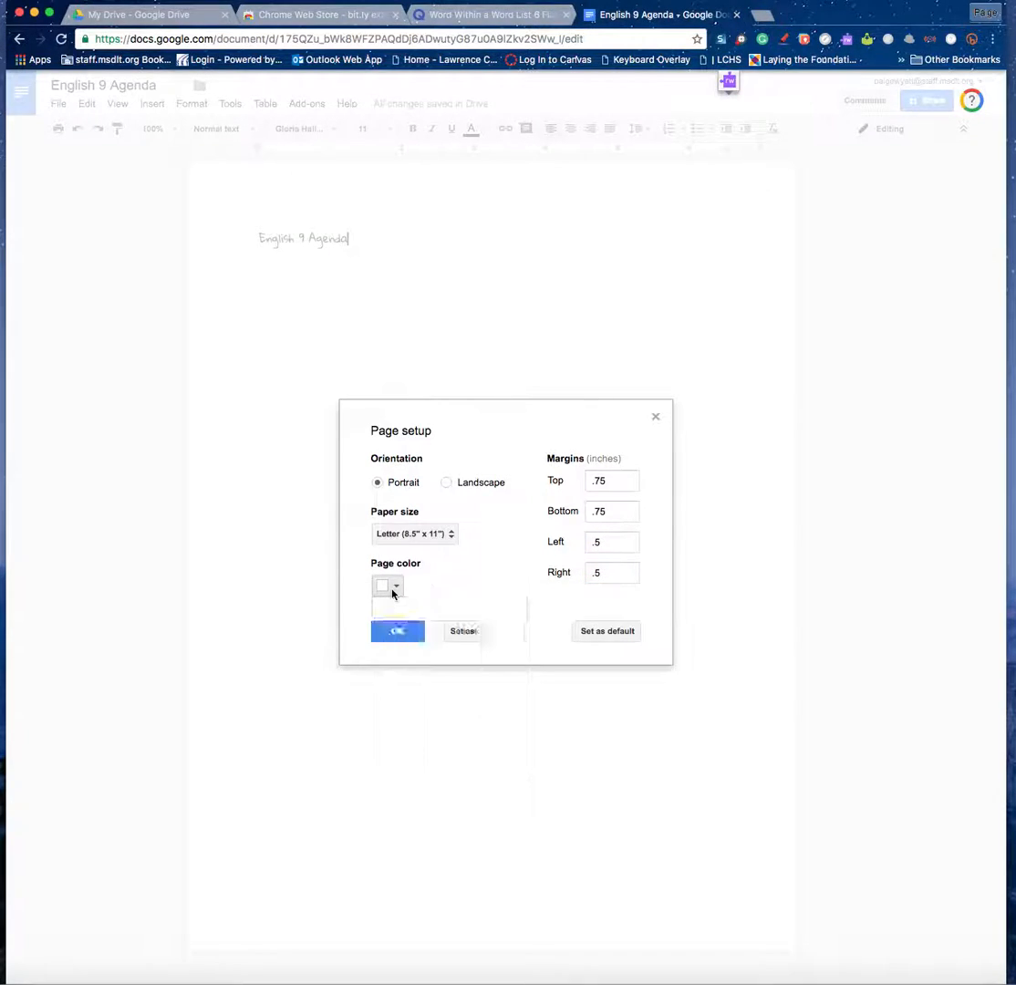
{"action": "left_click", "coordinate": [407, 636]}
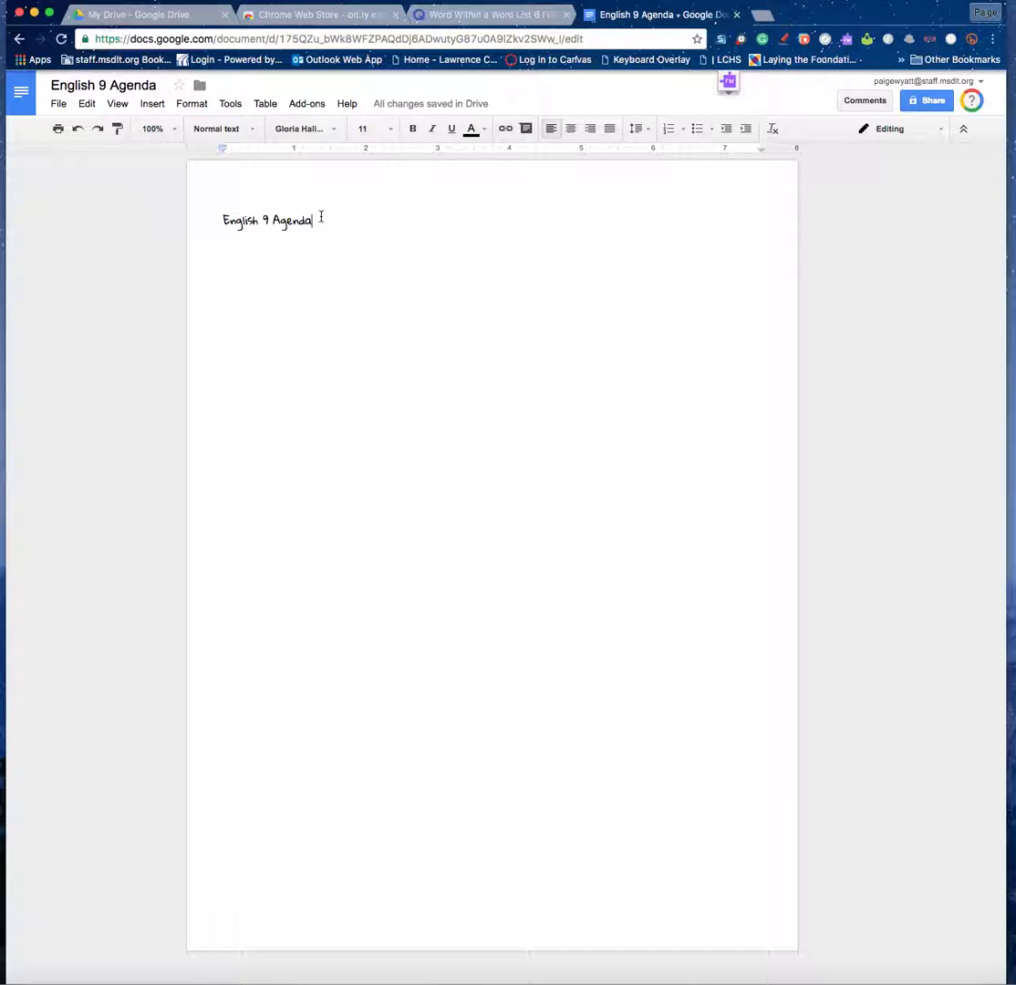
{"action": "key", "text": "Return"}
Search images for 'Book' and insert the heart-shaped book pages photo below the title.
{"action": "left_click", "coordinate": [153, 104]}
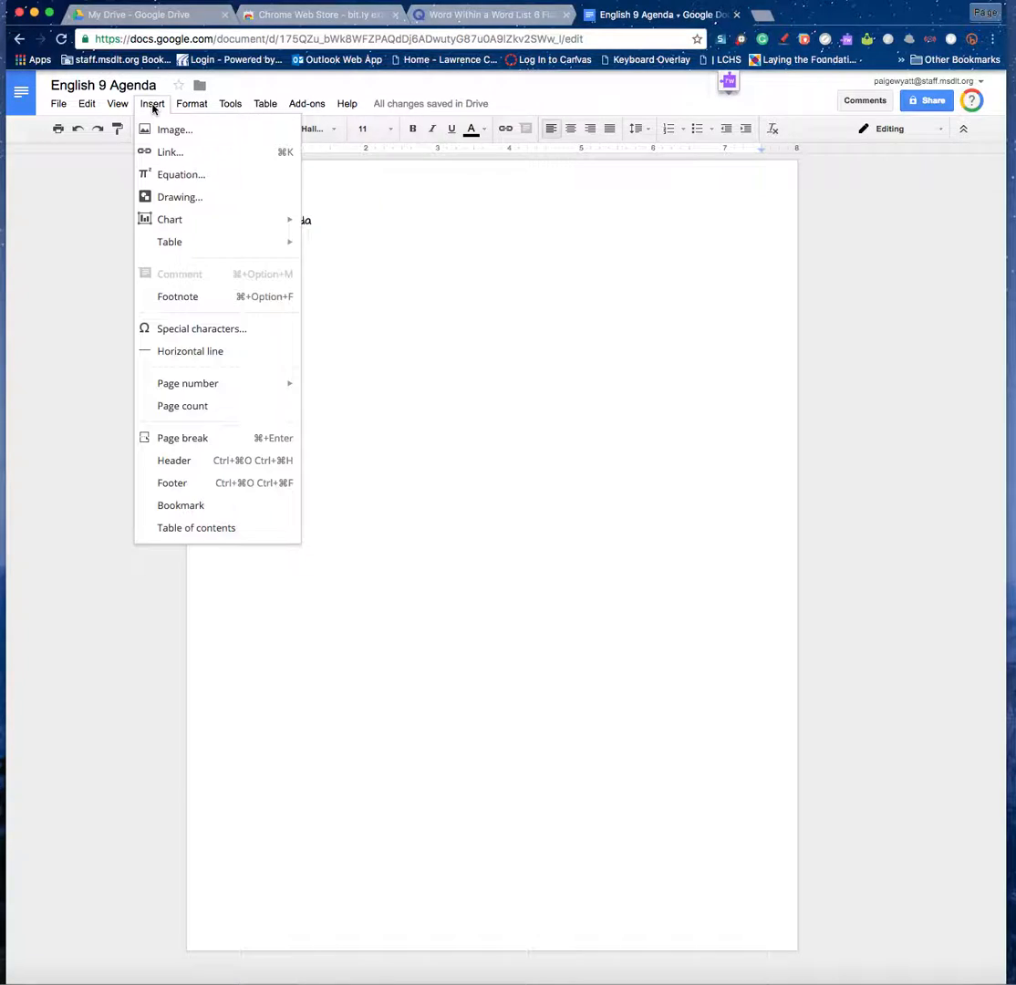
{"action": "left_click", "coordinate": [168, 131]}
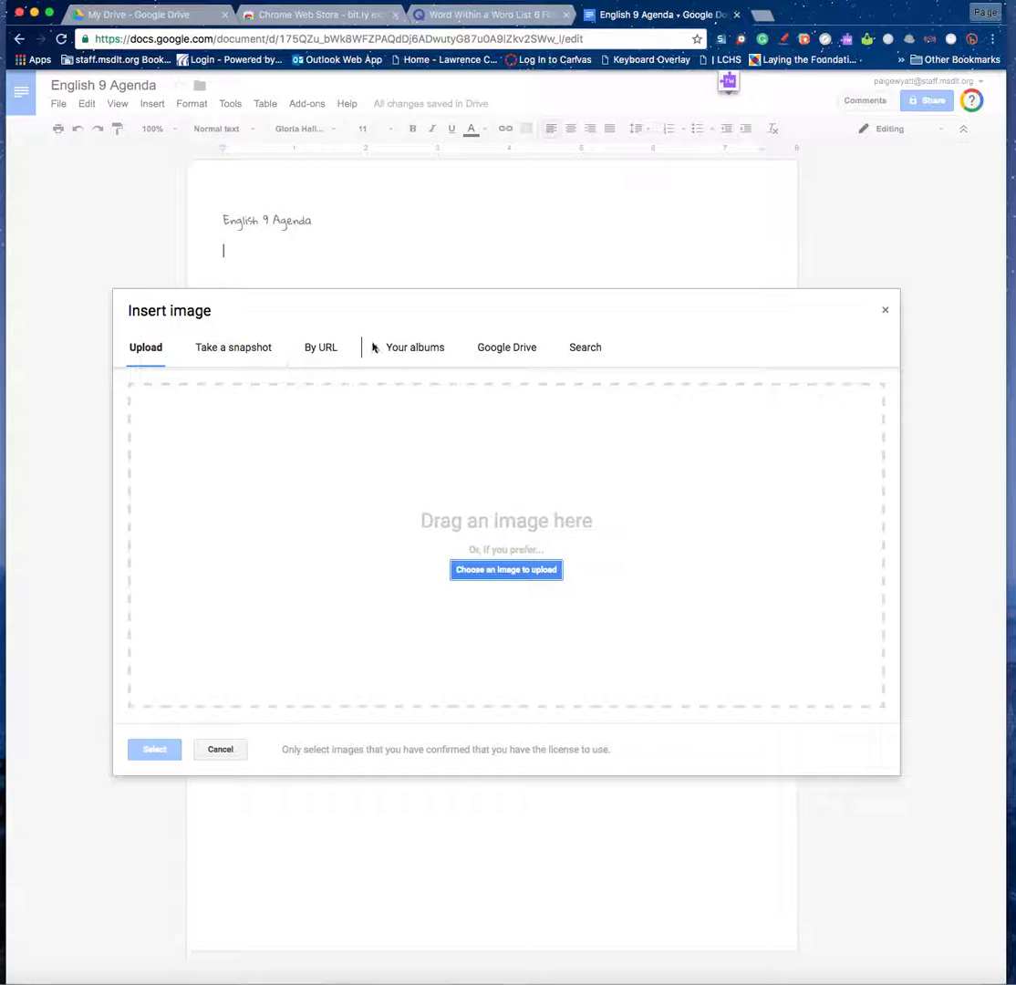
{"action": "left_click", "coordinate": [210, 358]}
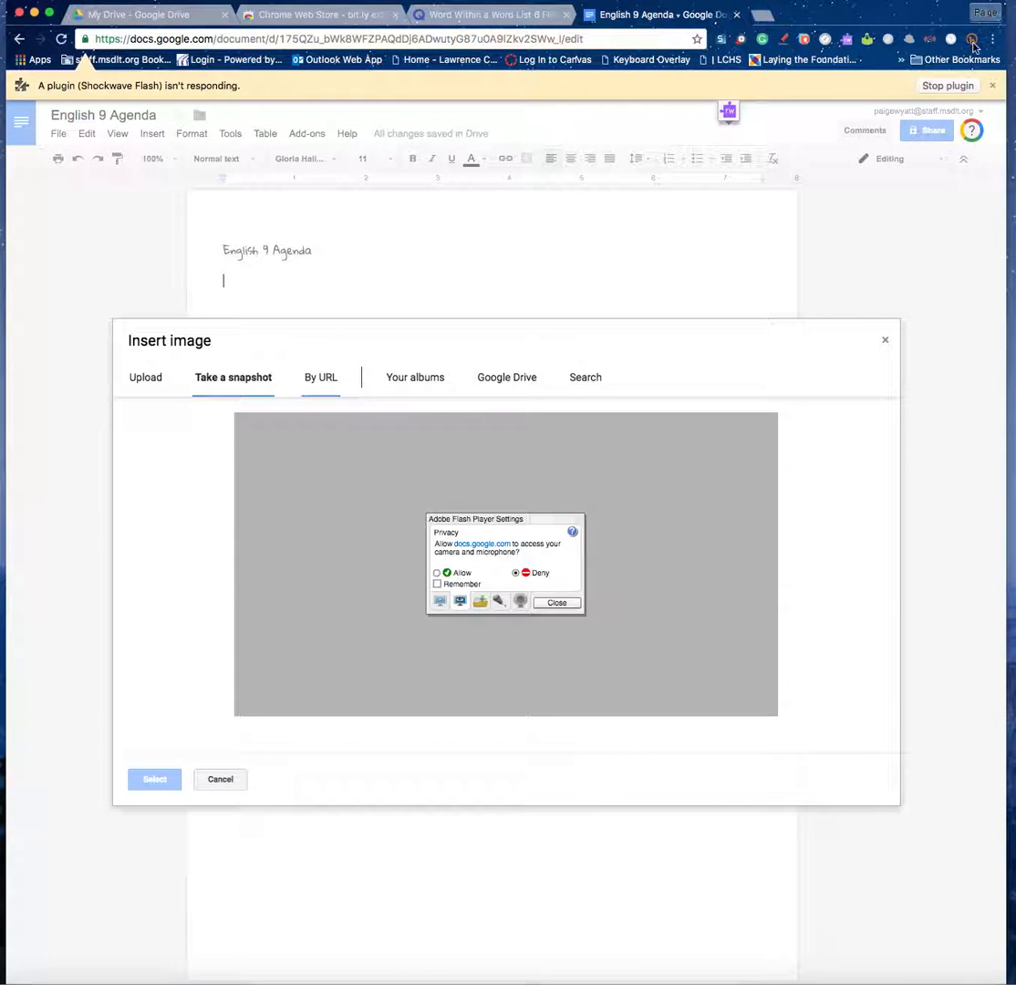
{"action": "left_click", "coordinate": [954, 90]}
{"action": "left_click", "coordinate": [424, 348]}
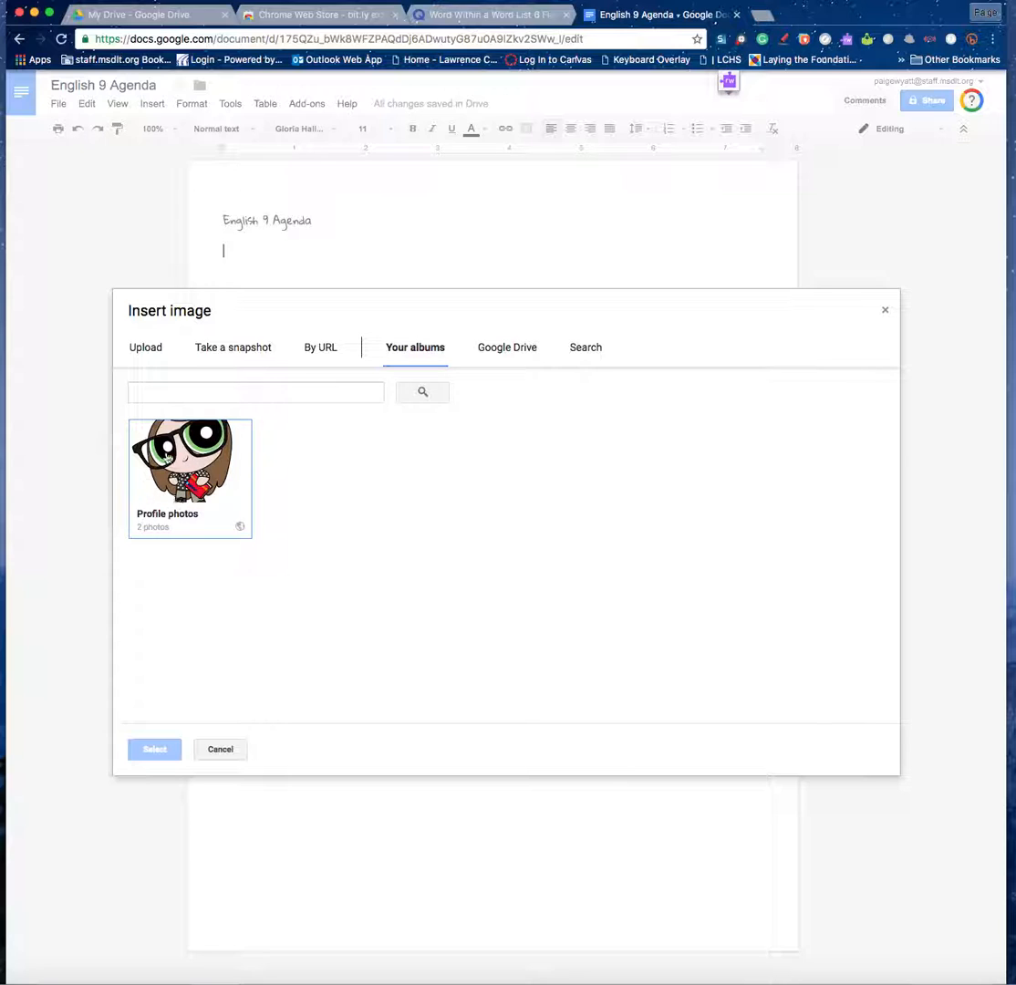
{"action": "left_click", "coordinate": [588, 351]}
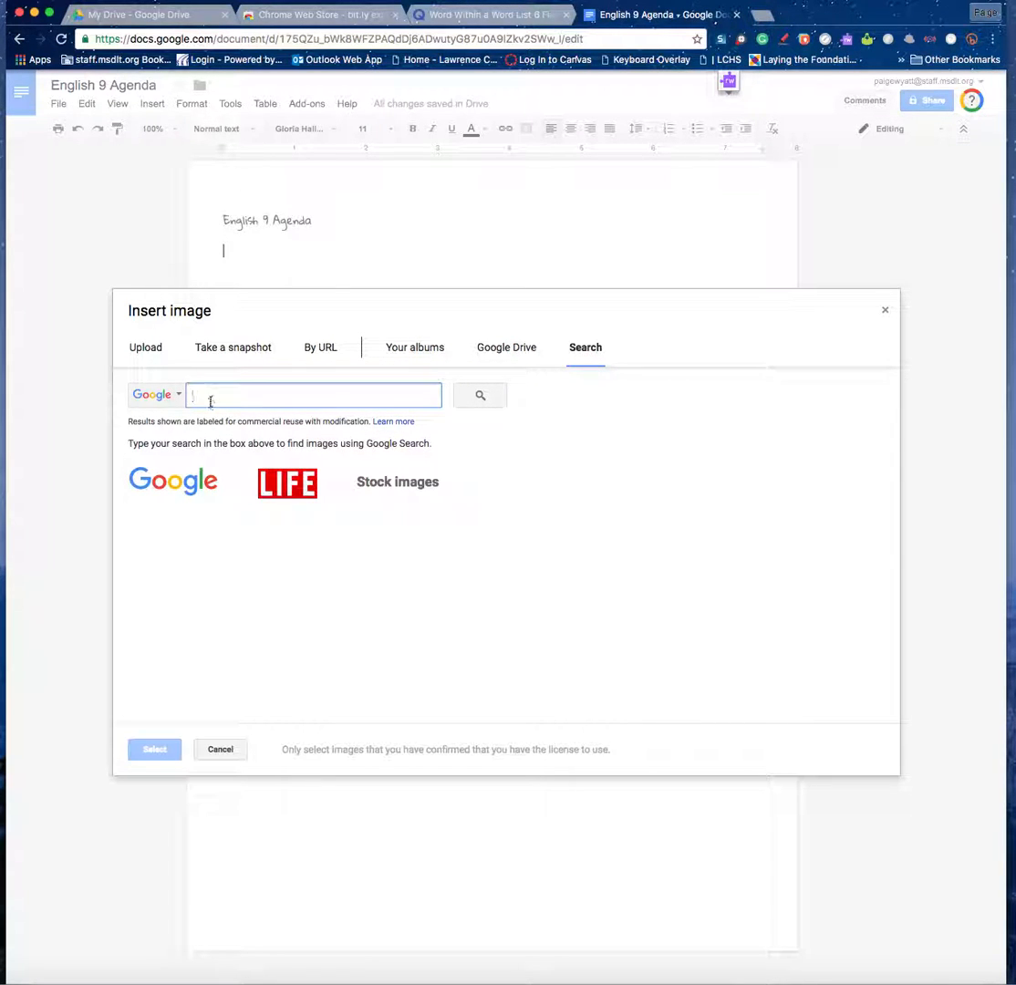
{"action": "type", "text": "Book"}
{"action": "left_click", "coordinate": [488, 397]}
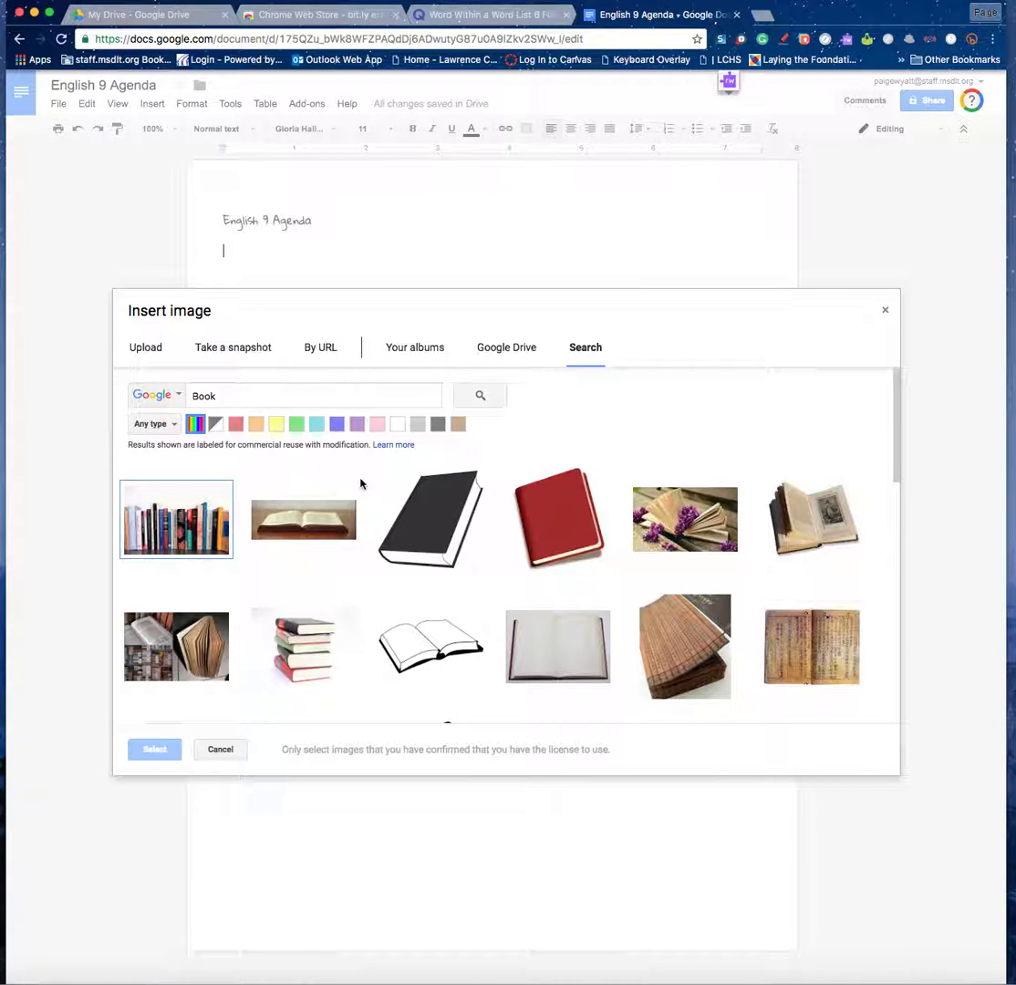
{"action": "scroll", "coordinate": [644, 598], "scroll_direction": "down", "scroll_amount": 5}
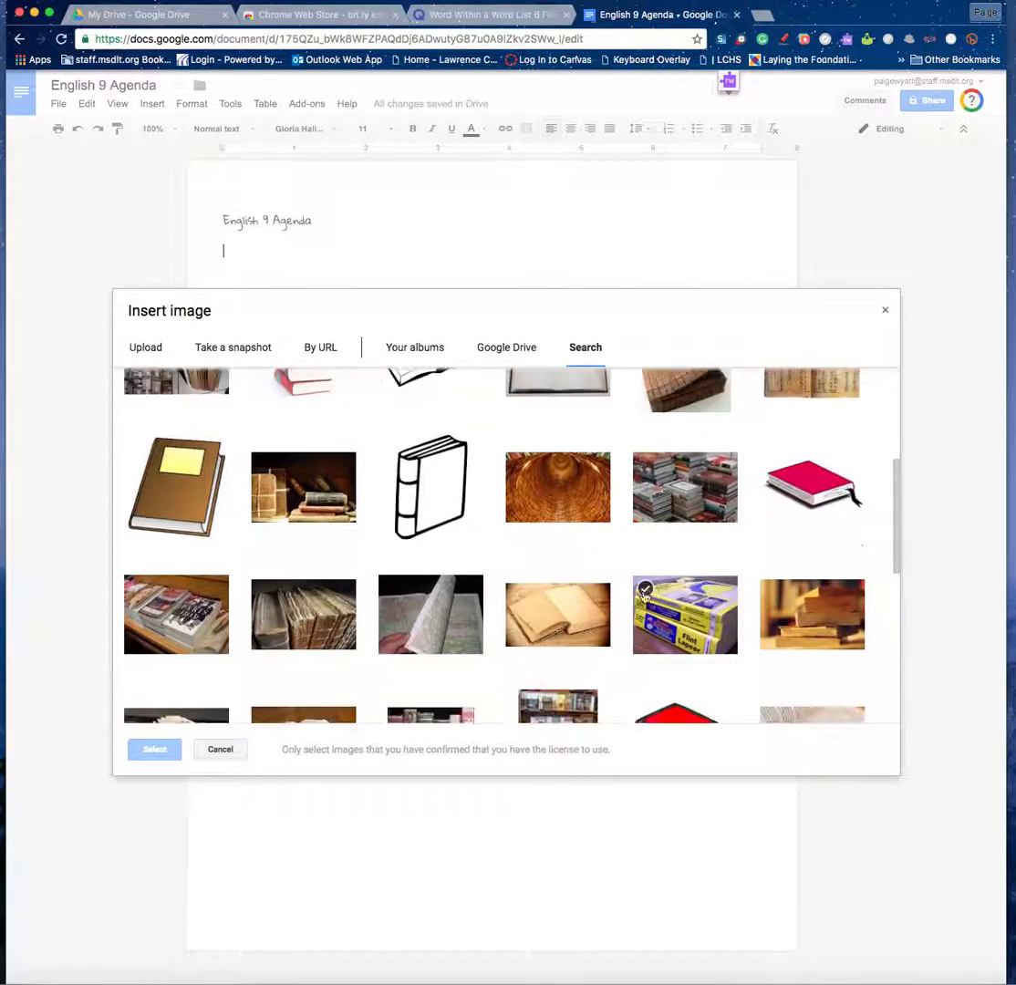
{"action": "scroll", "coordinate": [644, 595], "scroll_direction": "down", "scroll_amount": 5}
{"action": "scroll", "coordinate": [644, 598], "scroll_direction": "up", "scroll_amount": 4}
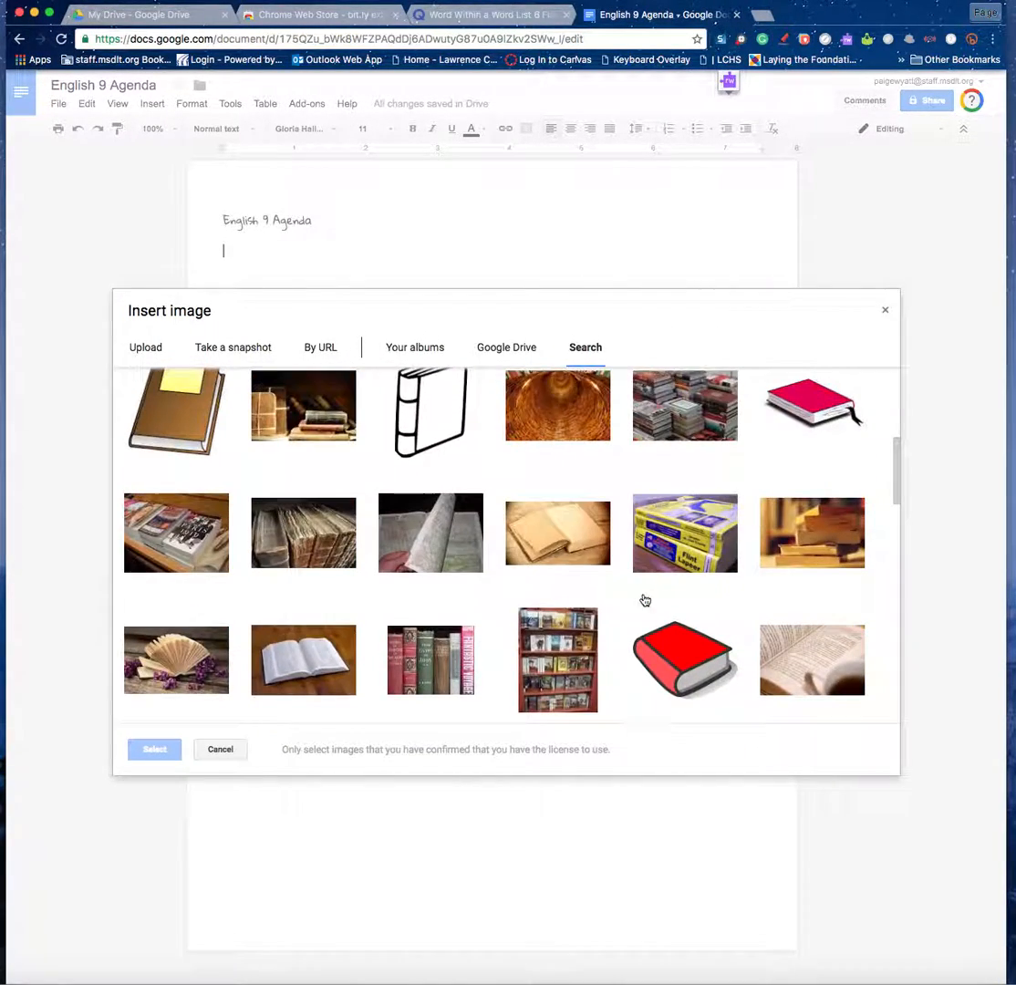
{"action": "scroll", "coordinate": [644, 600], "scroll_direction": "down", "scroll_amount": 3}
{"action": "left_click", "coordinate": [273, 644]}
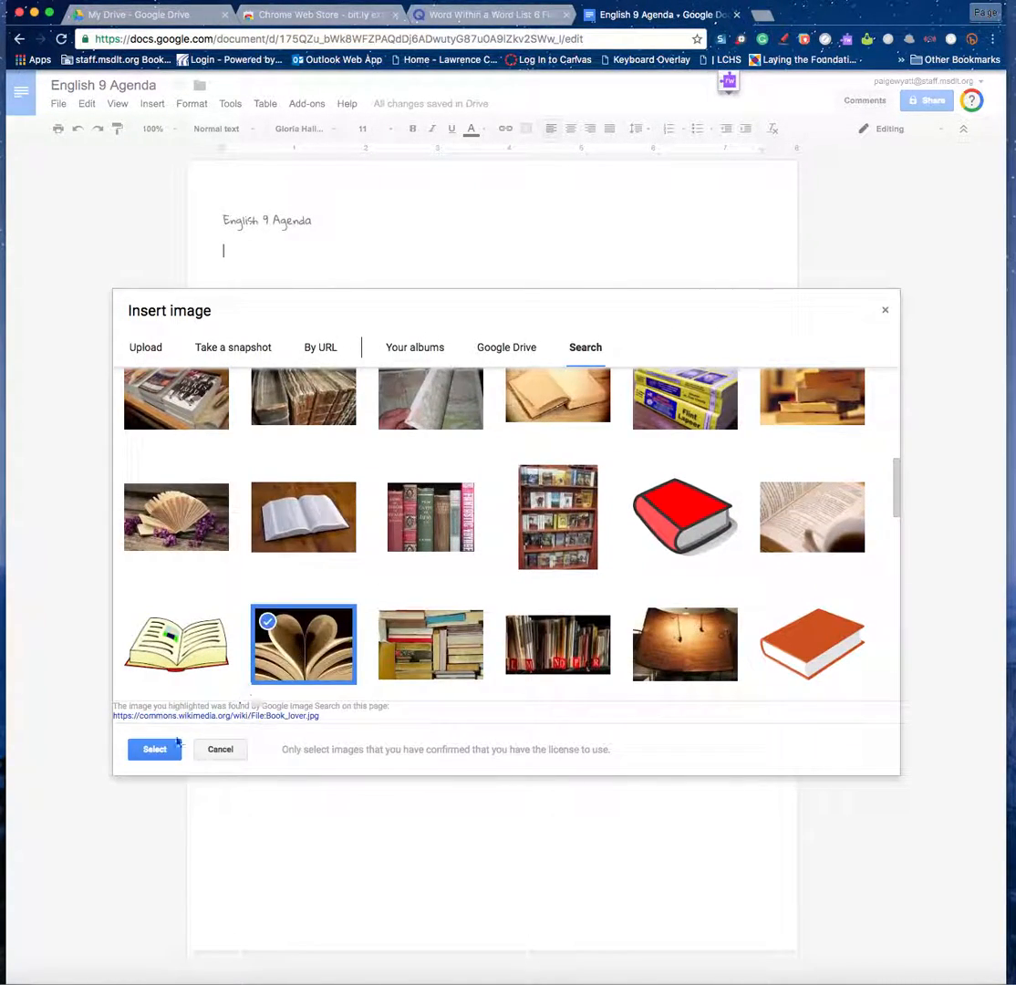
{"action": "left_click", "coordinate": [162, 753]}
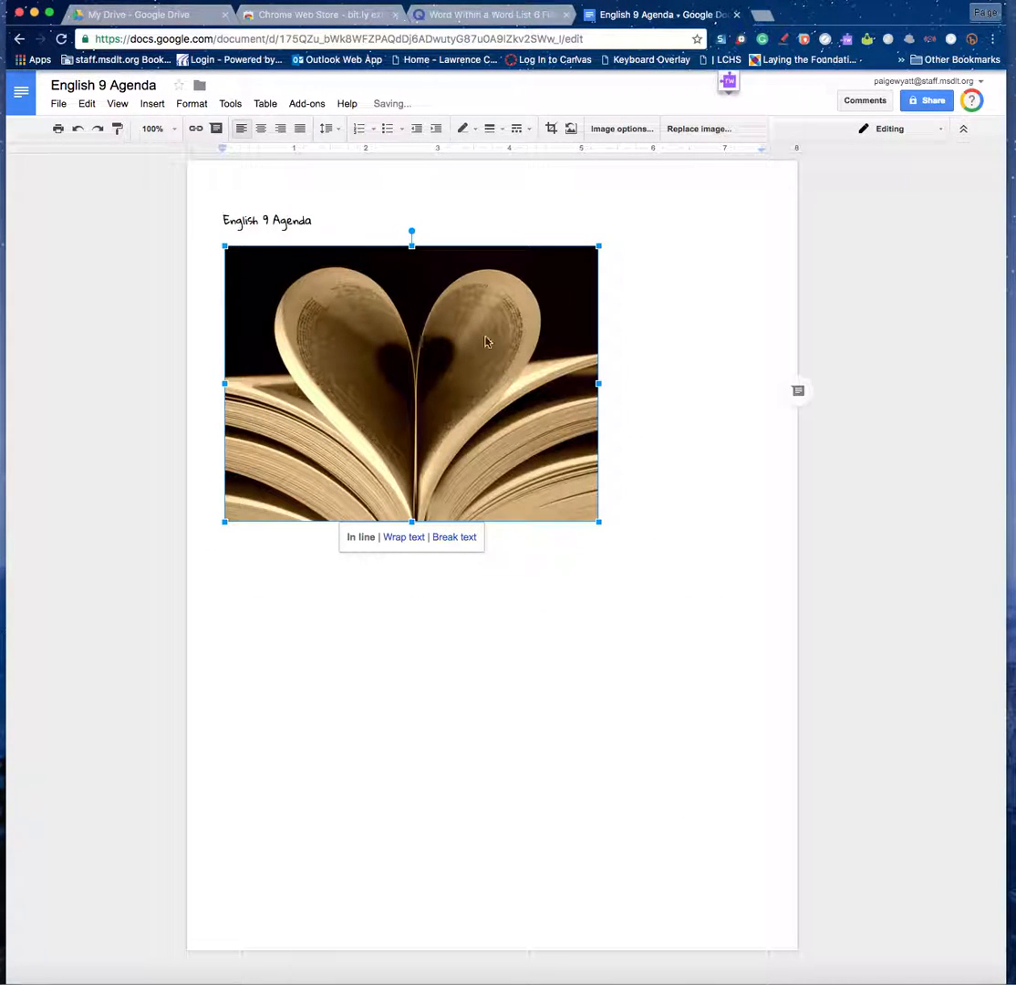
Set the book photo to Wrap text and shrink it to about half size.
{"action": "left_click", "coordinate": [412, 540]}
{"action": "left_click_drag", "start_coordinate": [591, 516], "coordinate": [328, 408]}
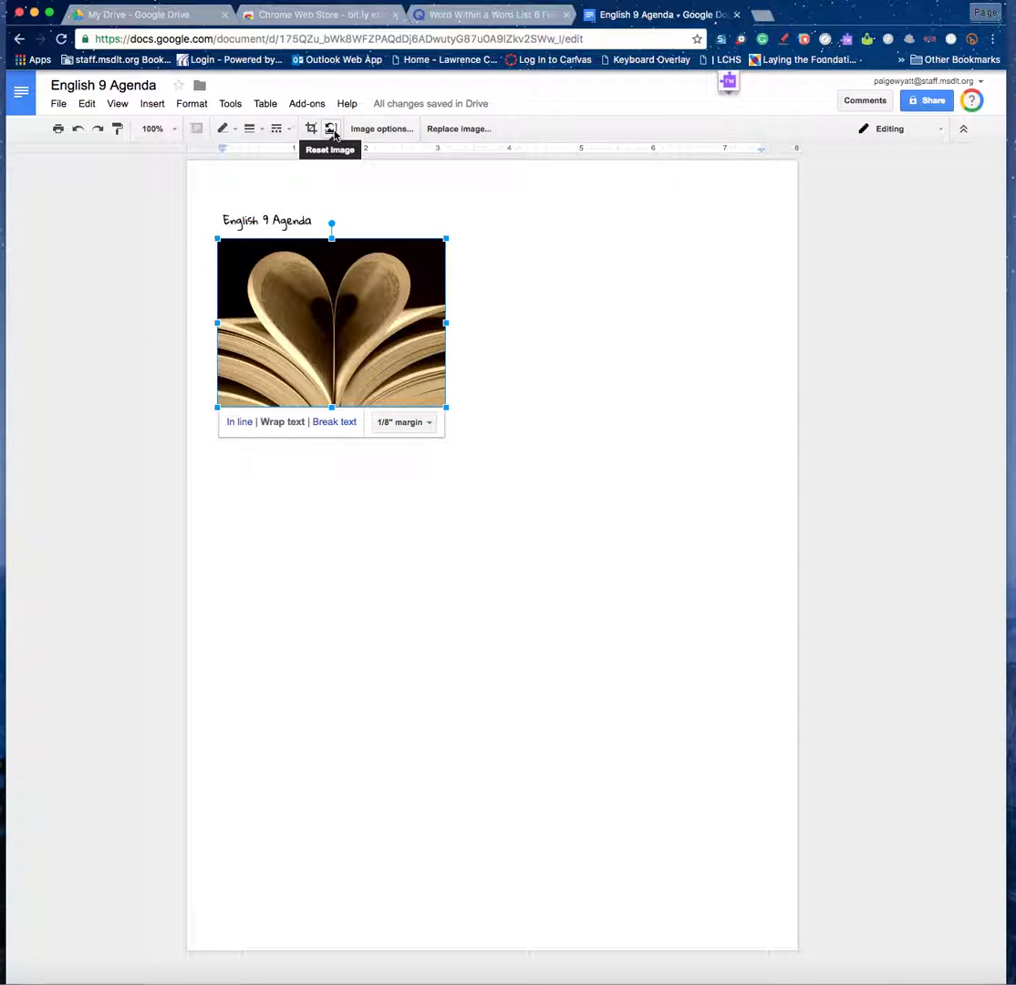
{"action": "left_click", "coordinate": [405, 132]}
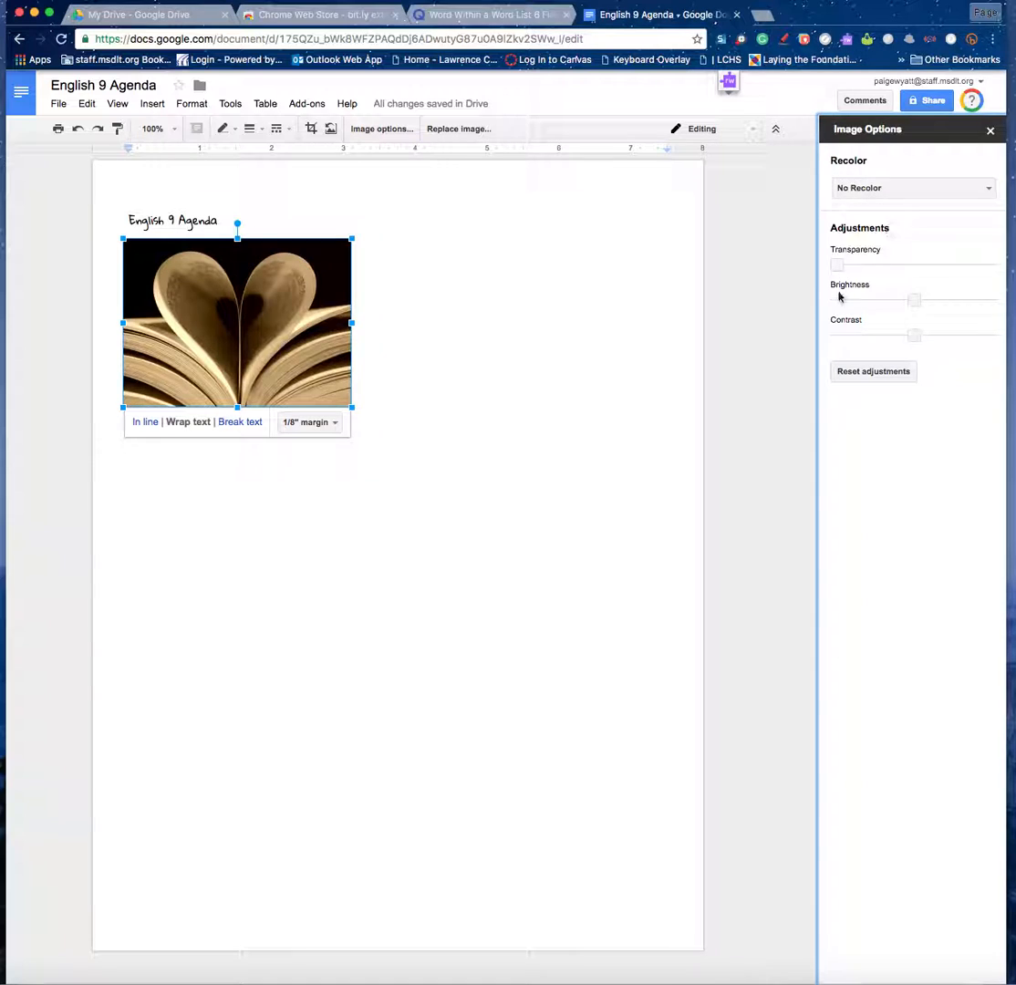
{"action": "left_click", "coordinate": [989, 129]}
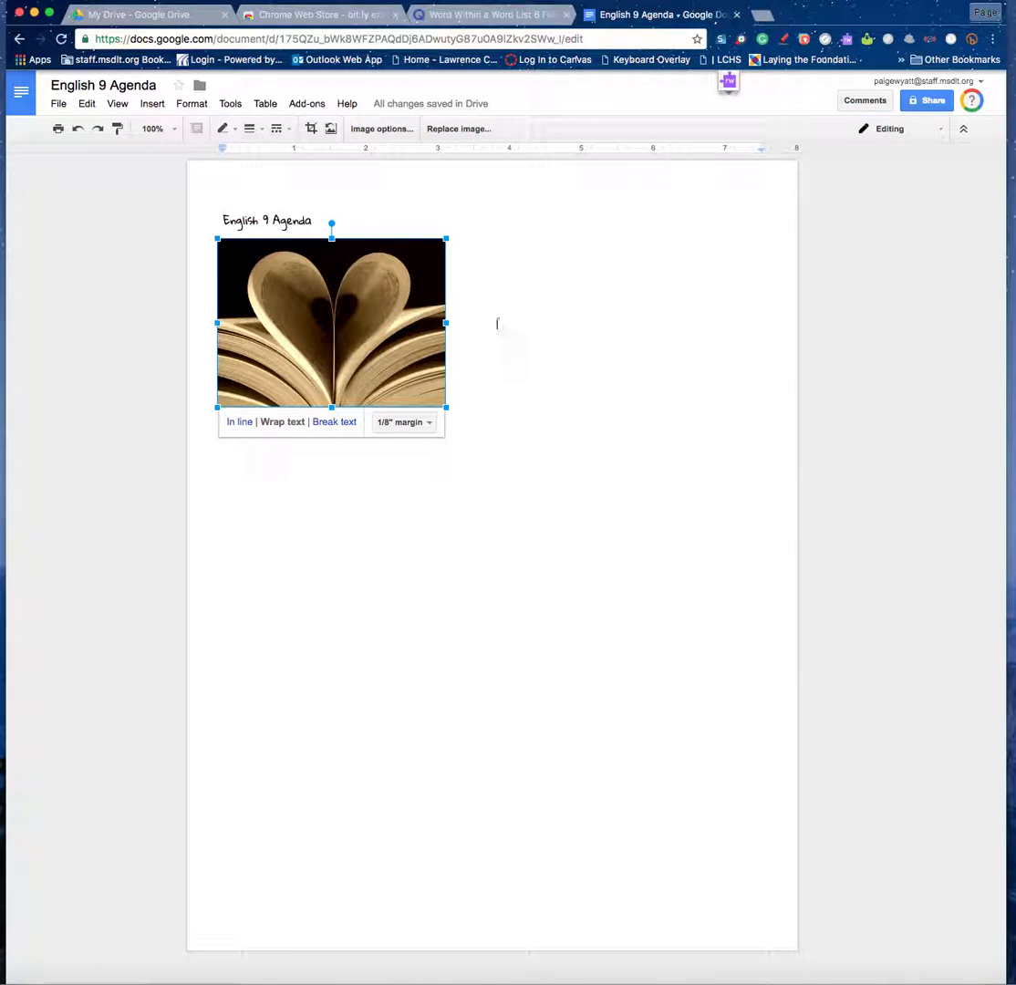
{"action": "left_click", "coordinate": [500, 358]}
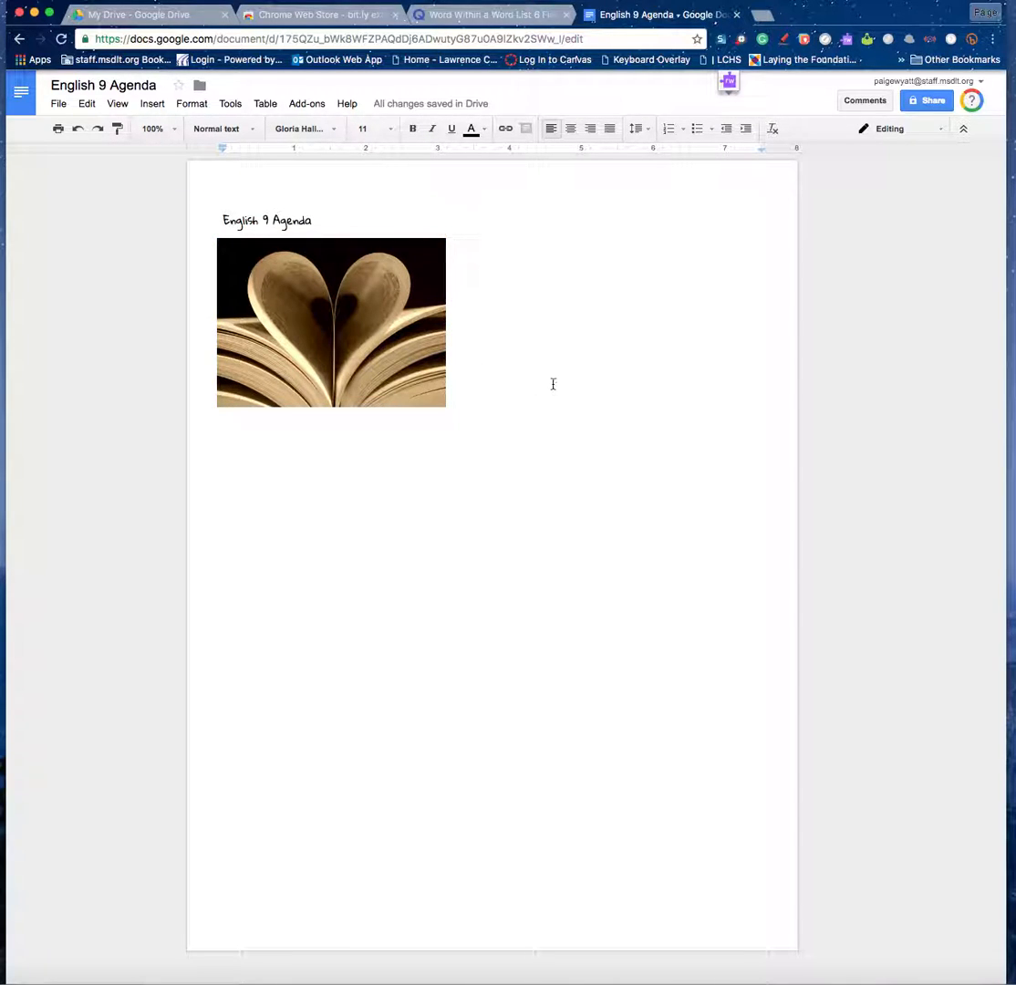
{"action": "key", "text": "Return"}
{"action": "key", "text": "BackSpace"}
Show the document outline, then type and select 'September 1, 2016:' beside the photo.
{"action": "left_click", "coordinate": [239, 106]}
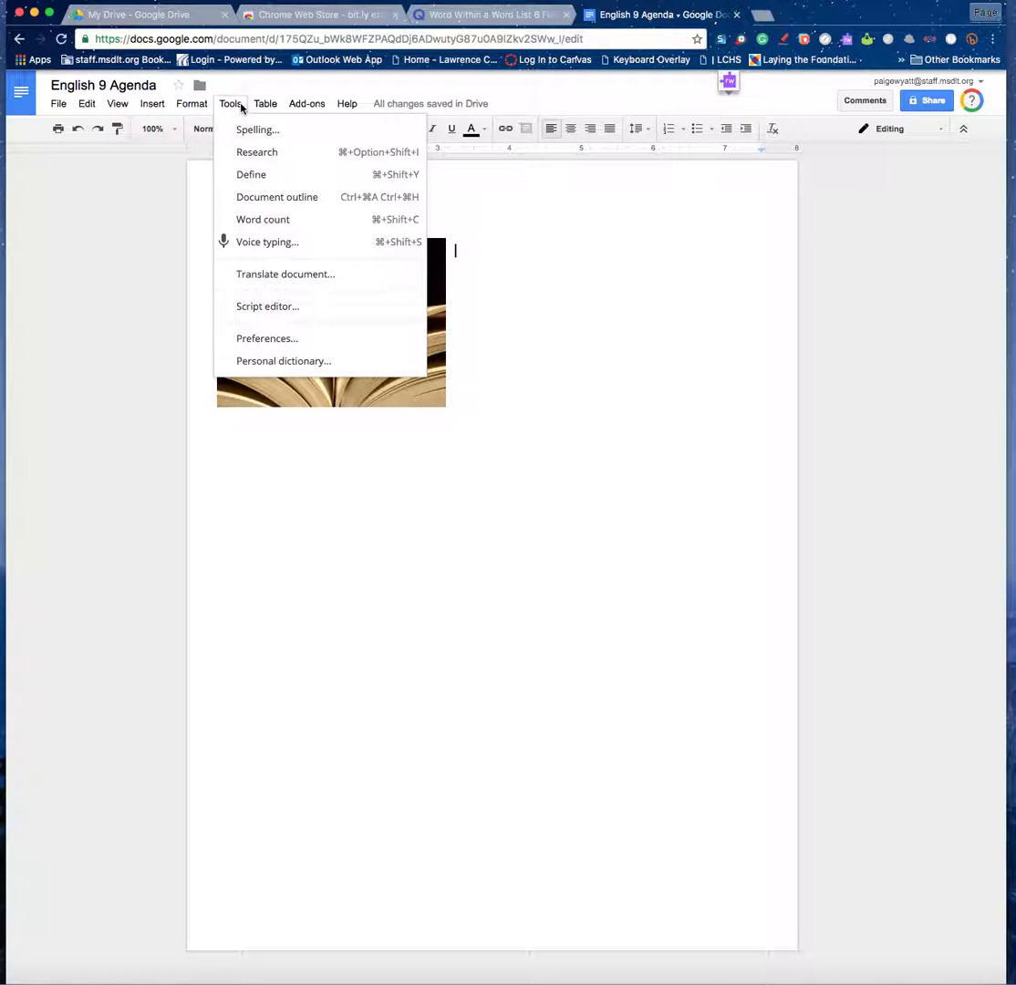
{"action": "left_click", "coordinate": [281, 197]}
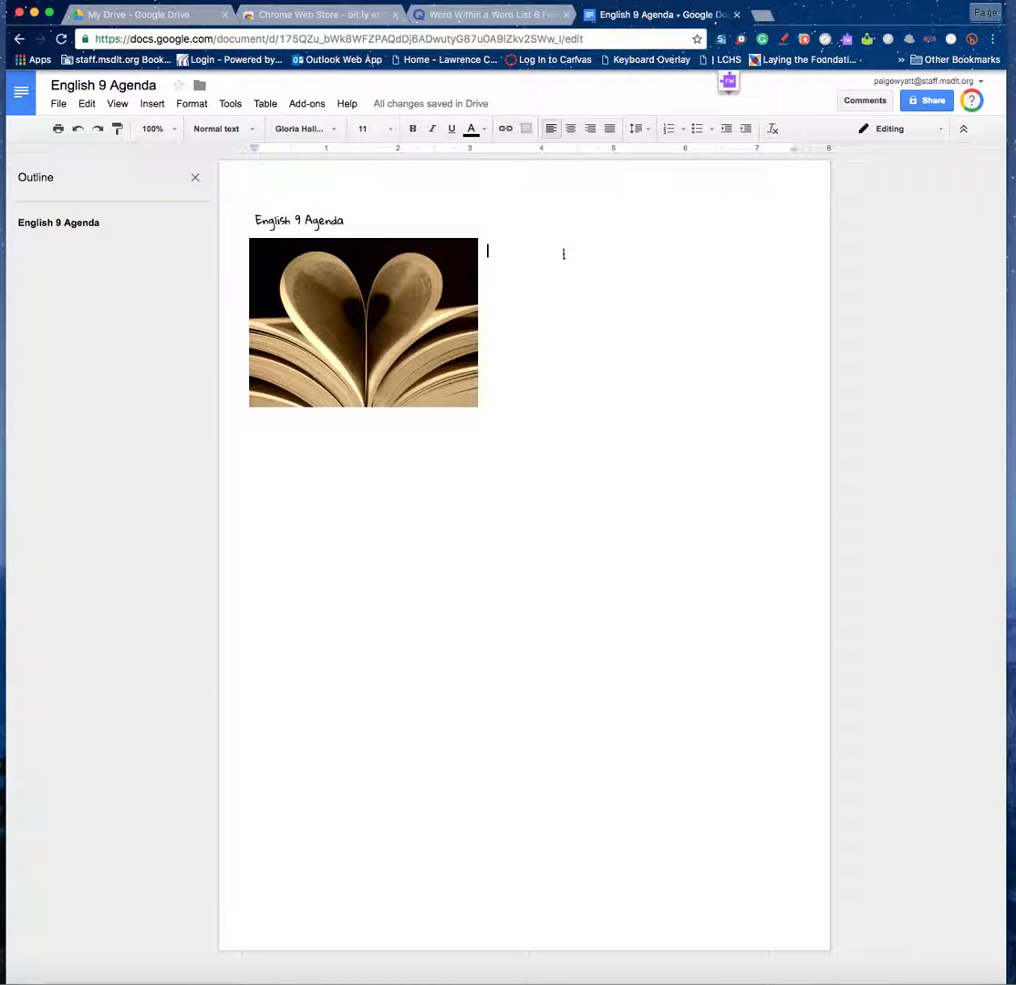
{"action": "type", "text": "Septe"}
{"action": "left_click_drag", "start_coordinate": [586, 251], "coordinate": [488, 253]}
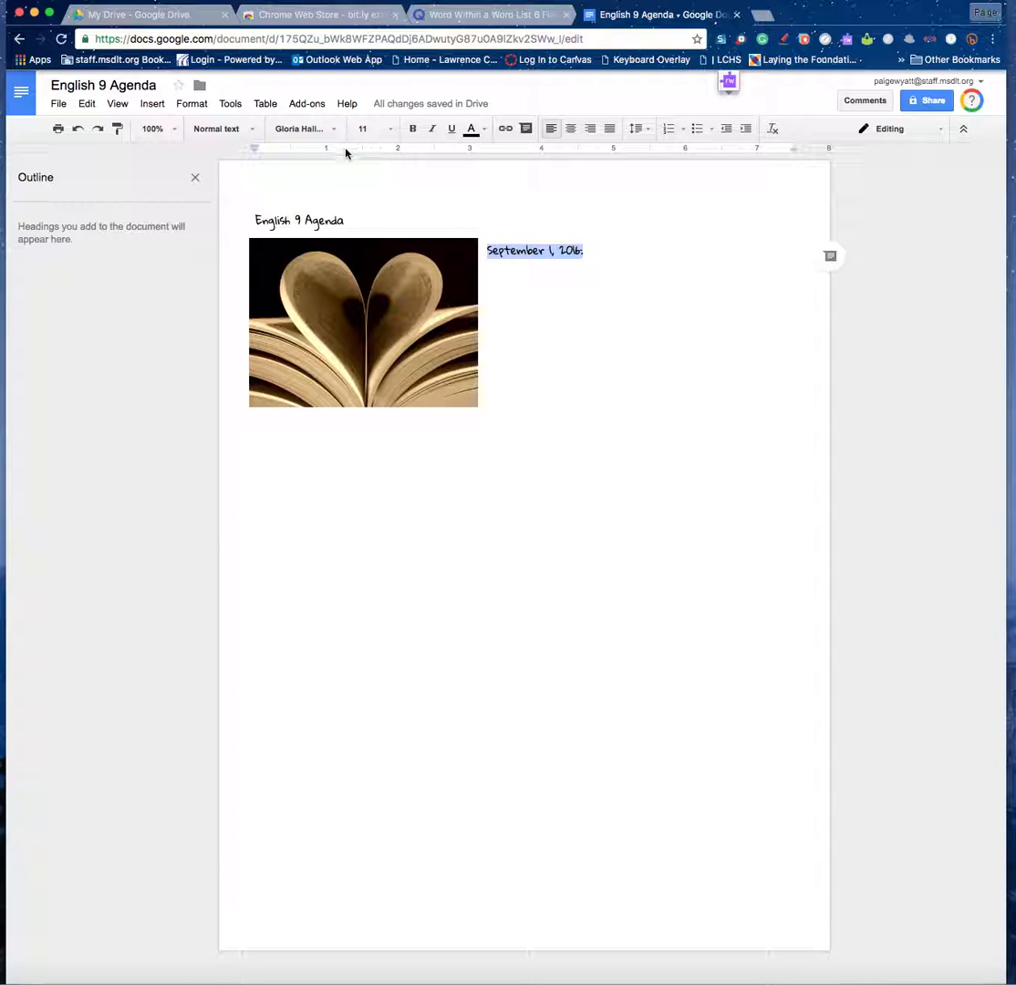
Make the date line a Heading 1 in Gloria Hallelujah.
{"action": "left_click", "coordinate": [250, 130]}
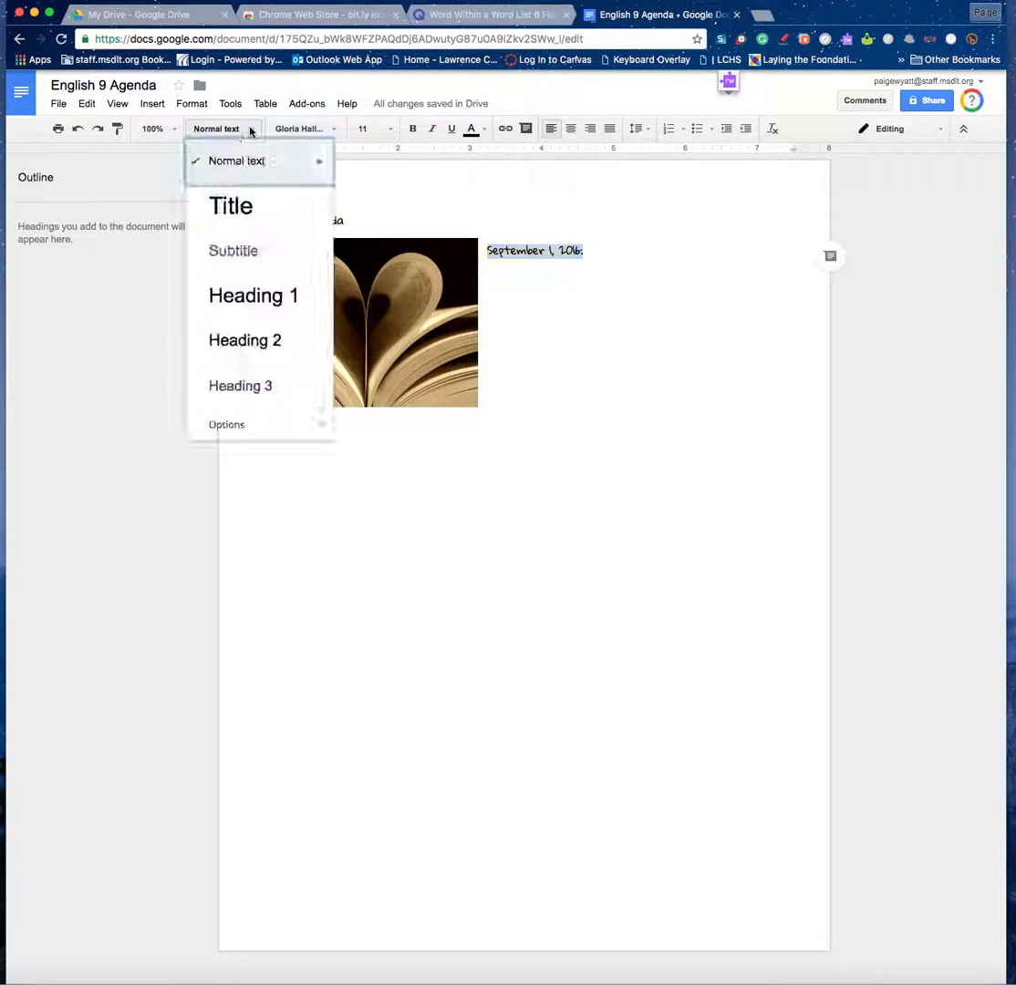
{"action": "left_click", "coordinate": [264, 297]}
{"action": "left_click_drag", "start_coordinate": [673, 289], "coordinate": [491, 284]}
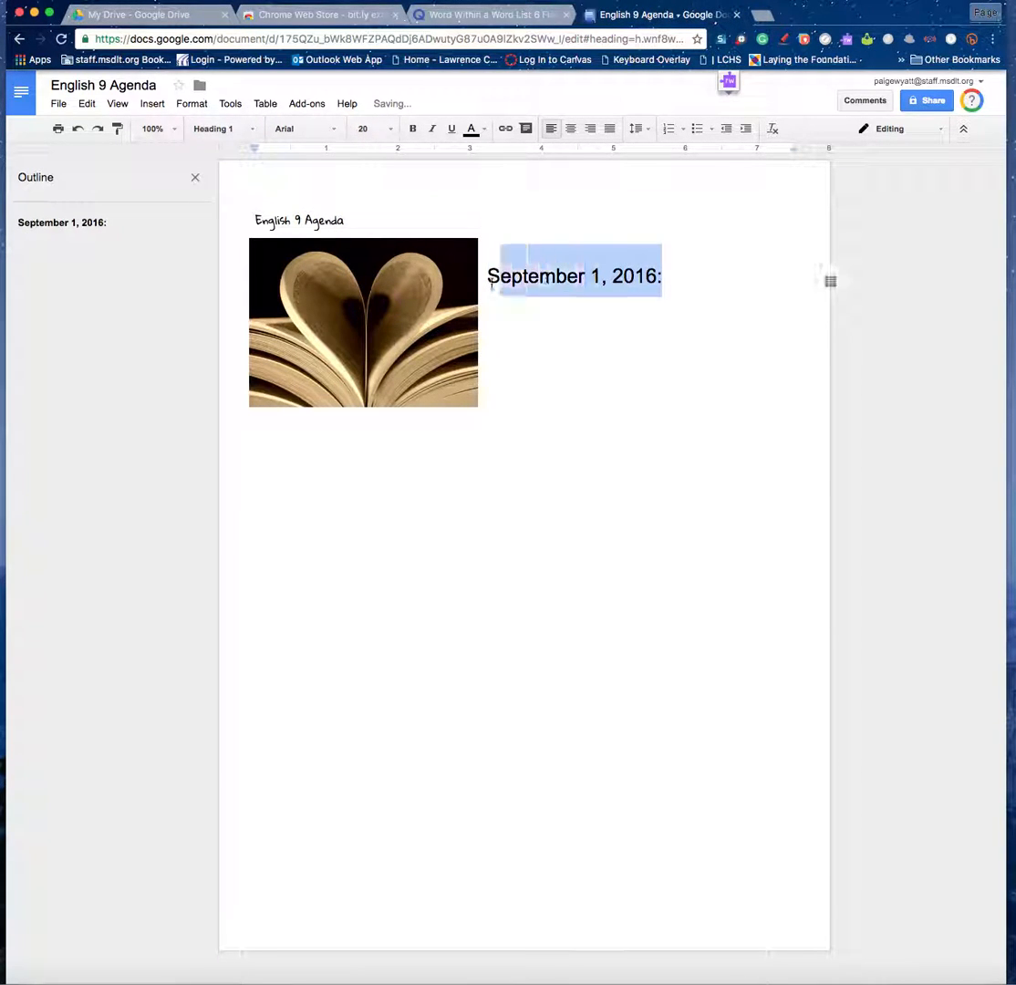
{"action": "left_click", "coordinate": [336, 130]}
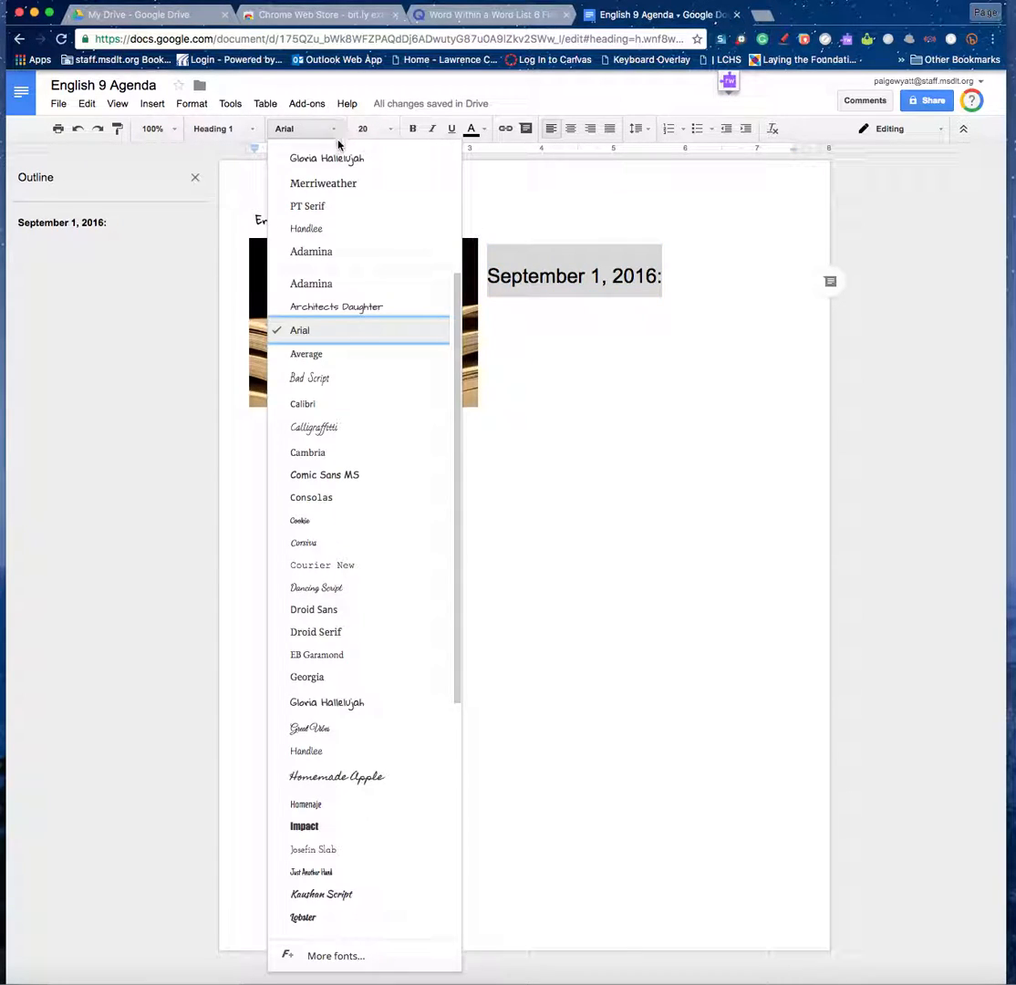
{"action": "left_click", "coordinate": [333, 160]}
{"action": "key", "text": "Right"}
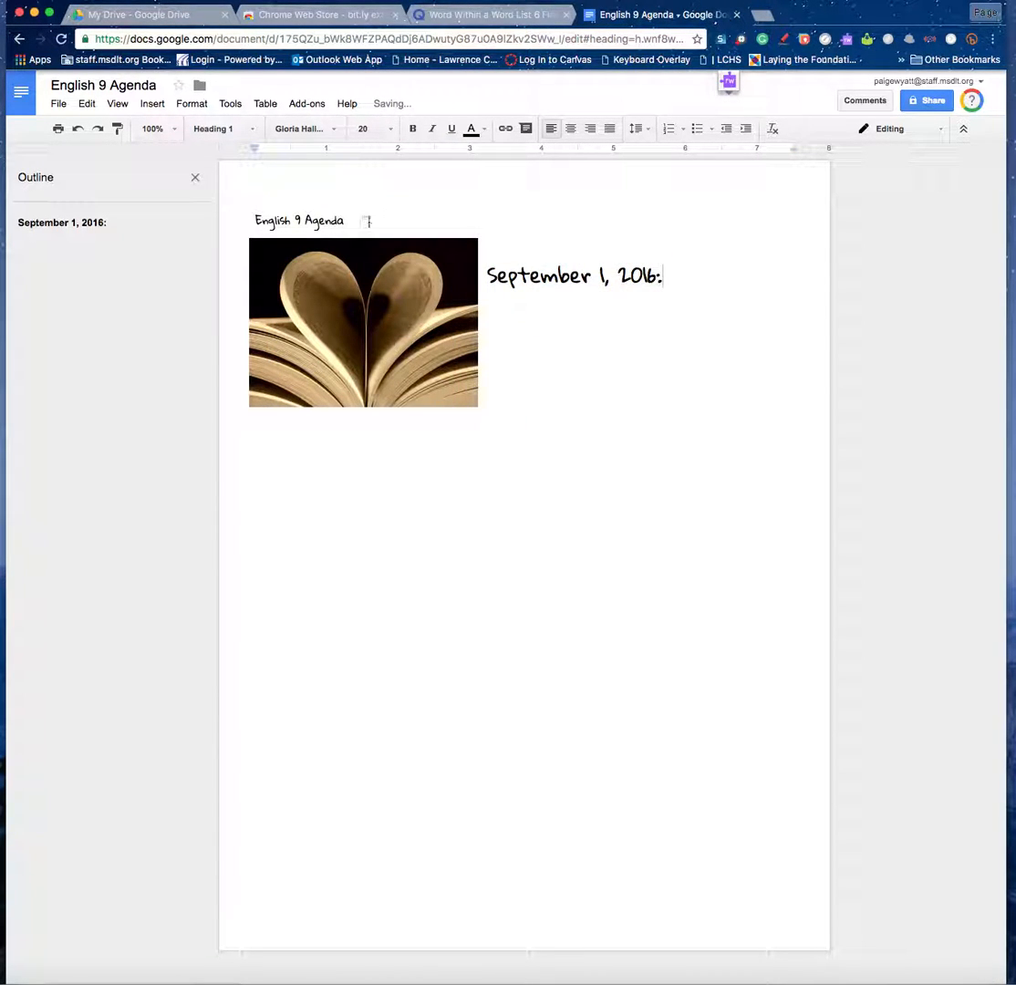
Apply Title style to the 'English 9 Agenda' heading.
{"action": "left_click_drag", "start_coordinate": [368, 221], "coordinate": [244, 221]}
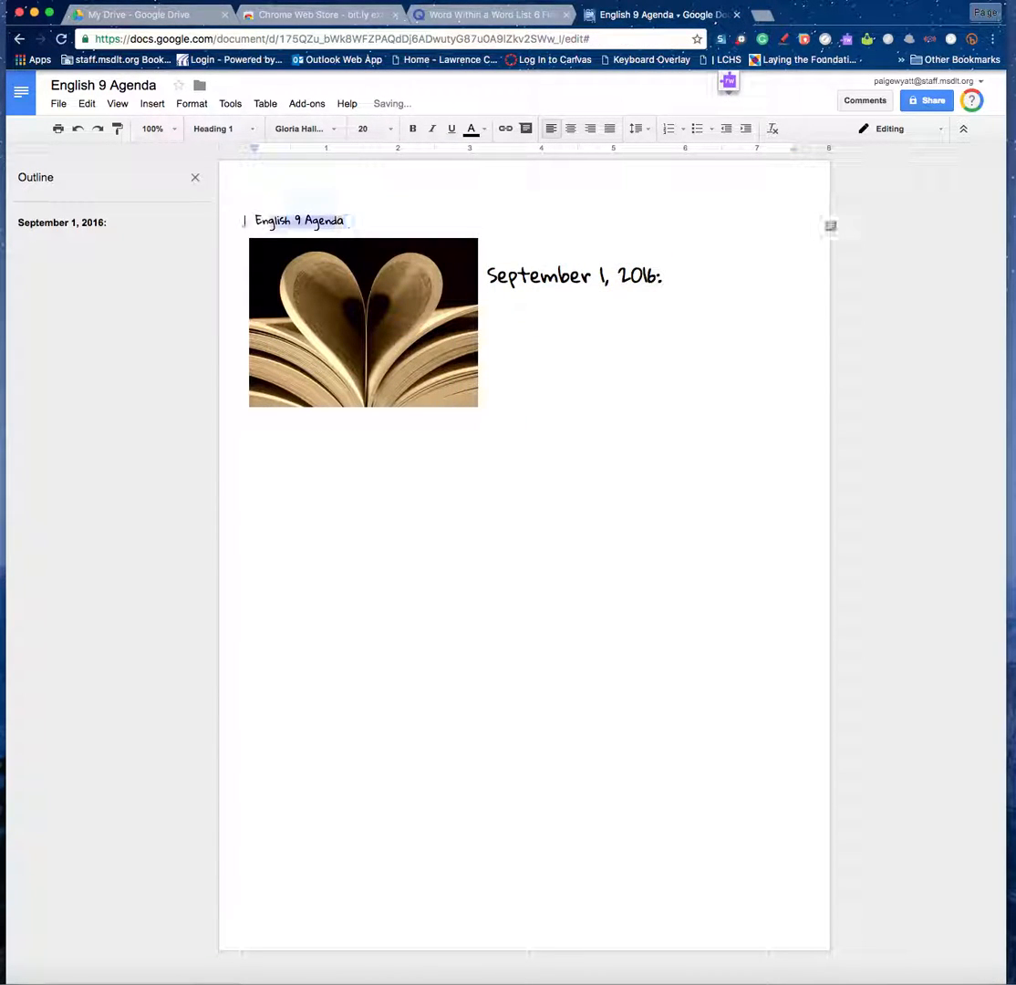
{"action": "left_click", "coordinate": [254, 135]}
{"action": "left_click", "coordinate": [243, 204]}
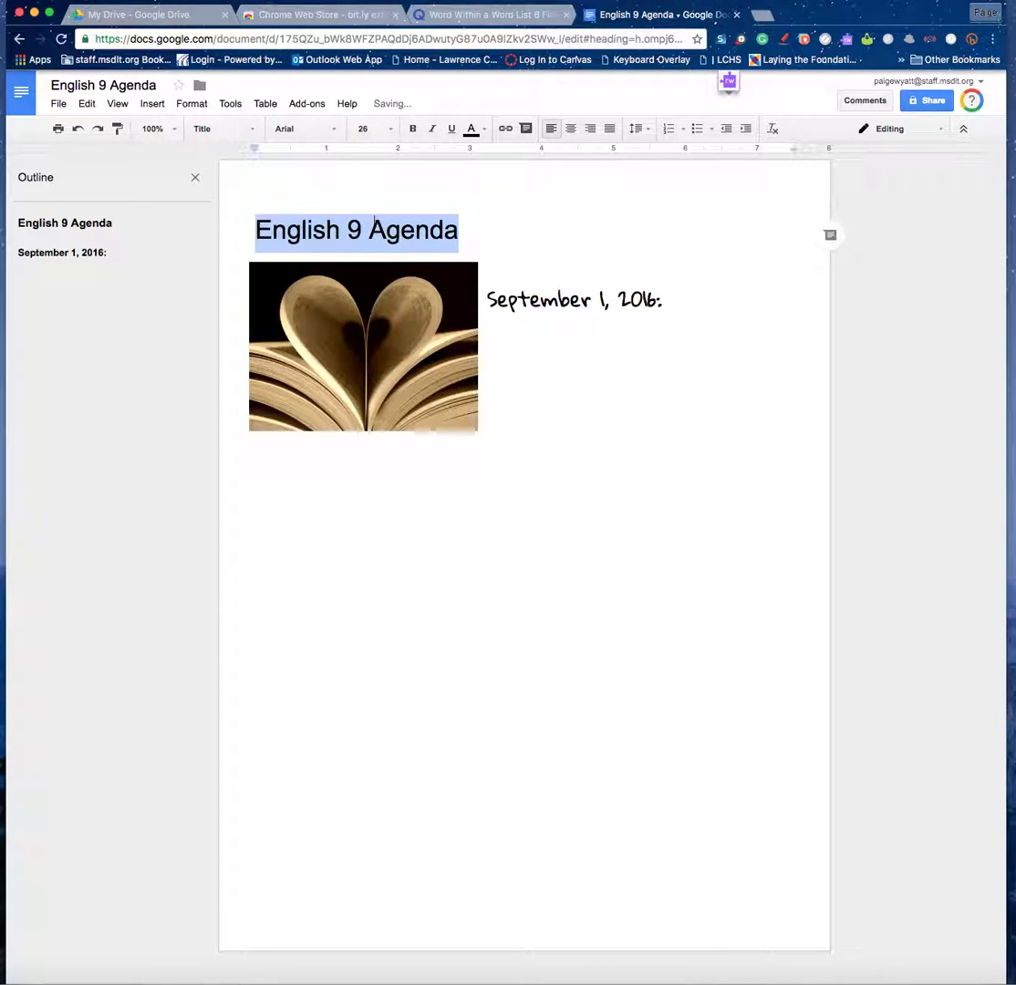
{"action": "left_click", "coordinate": [481, 238]}
Start a bulleted list on a new line below the date.
{"action": "left_click", "coordinate": [675, 299]}
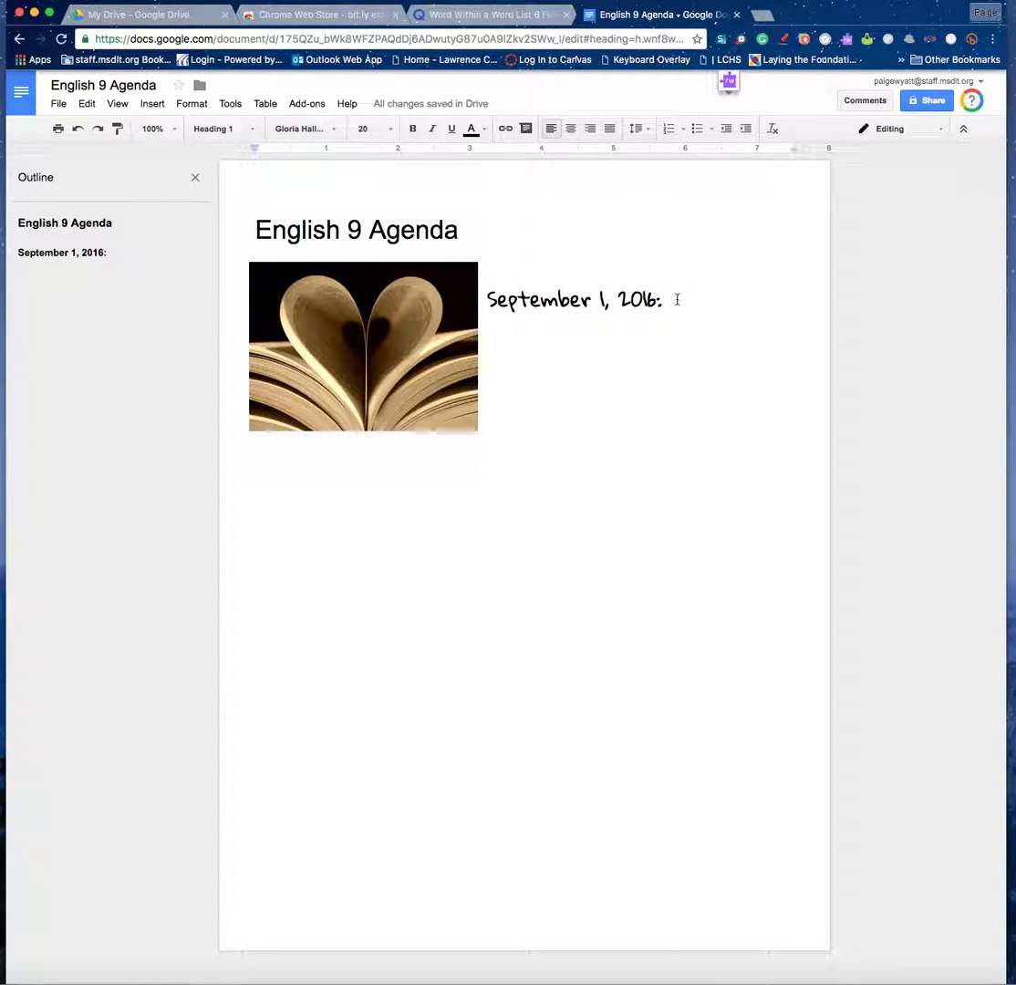
{"action": "key", "text": "Return"}
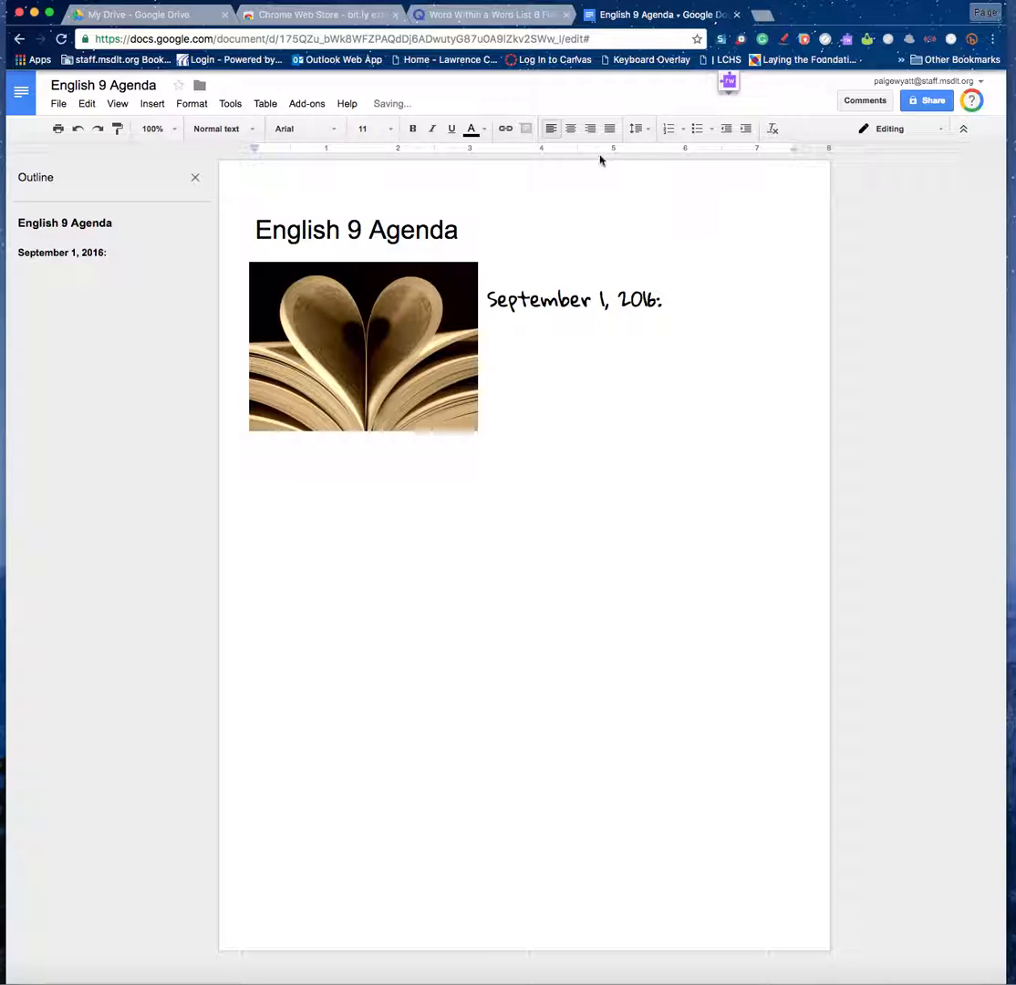
{"action": "left_click", "coordinate": [697, 129]}
Type the bullets 'Read story' and 'Write sentences', fixing a typo.
{"action": "type", "text": "Read story"}
{"action": "key", "text": "Return"}
{"action": "type", "text": "Write setned"}
{"action": "key", "text": "BackSpace"}
{"action": "type", "text": "n"}
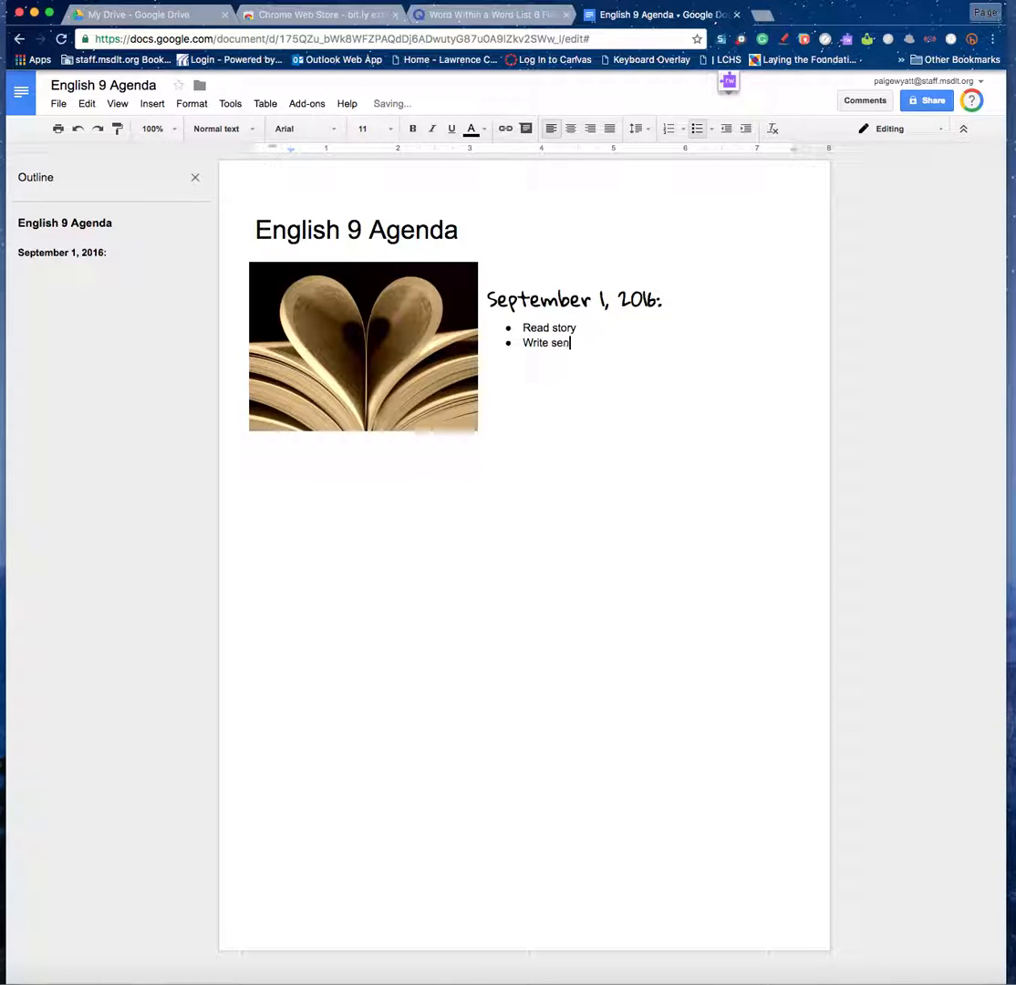
End the list with 'Homework: Review Vocab' below it, separated by a blank line.
{"action": "key", "text": "Return"}
{"action": "key", "text": "Return"}
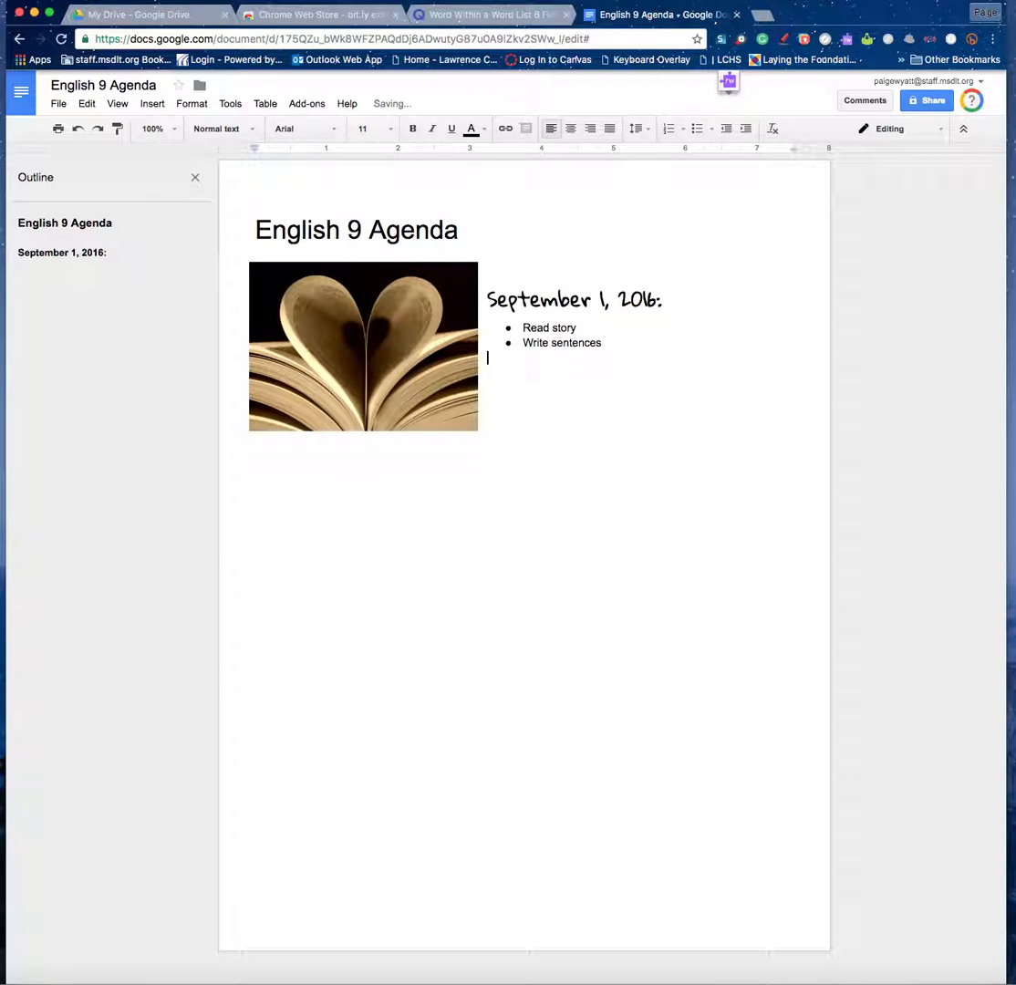
{"action": "type", "text": "Homewoe"}
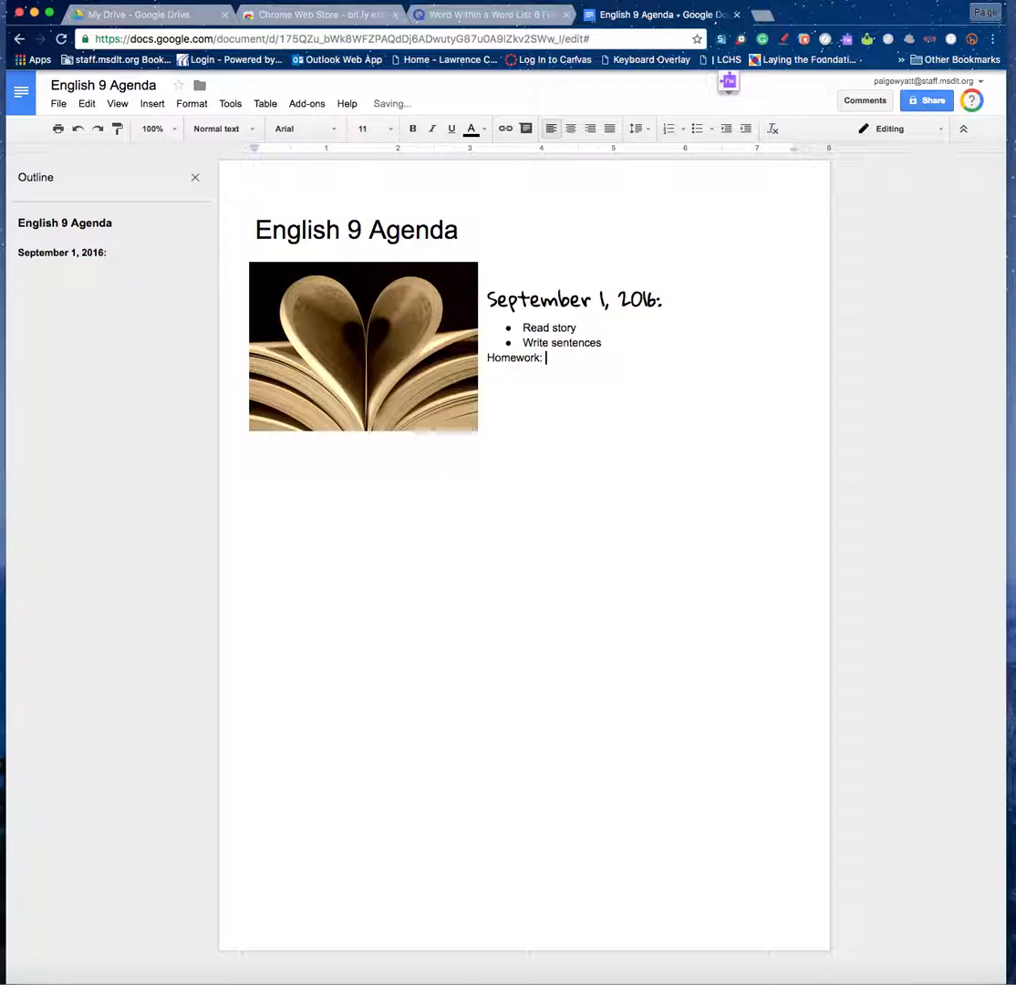
{"action": "type", "text": "rk: Review Vocab"}
{"action": "left_click", "coordinate": [607, 343]}
{"action": "key", "text": "Return"}
{"action": "key", "text": "Return"}
{"action": "left_click", "coordinate": [613, 343]}
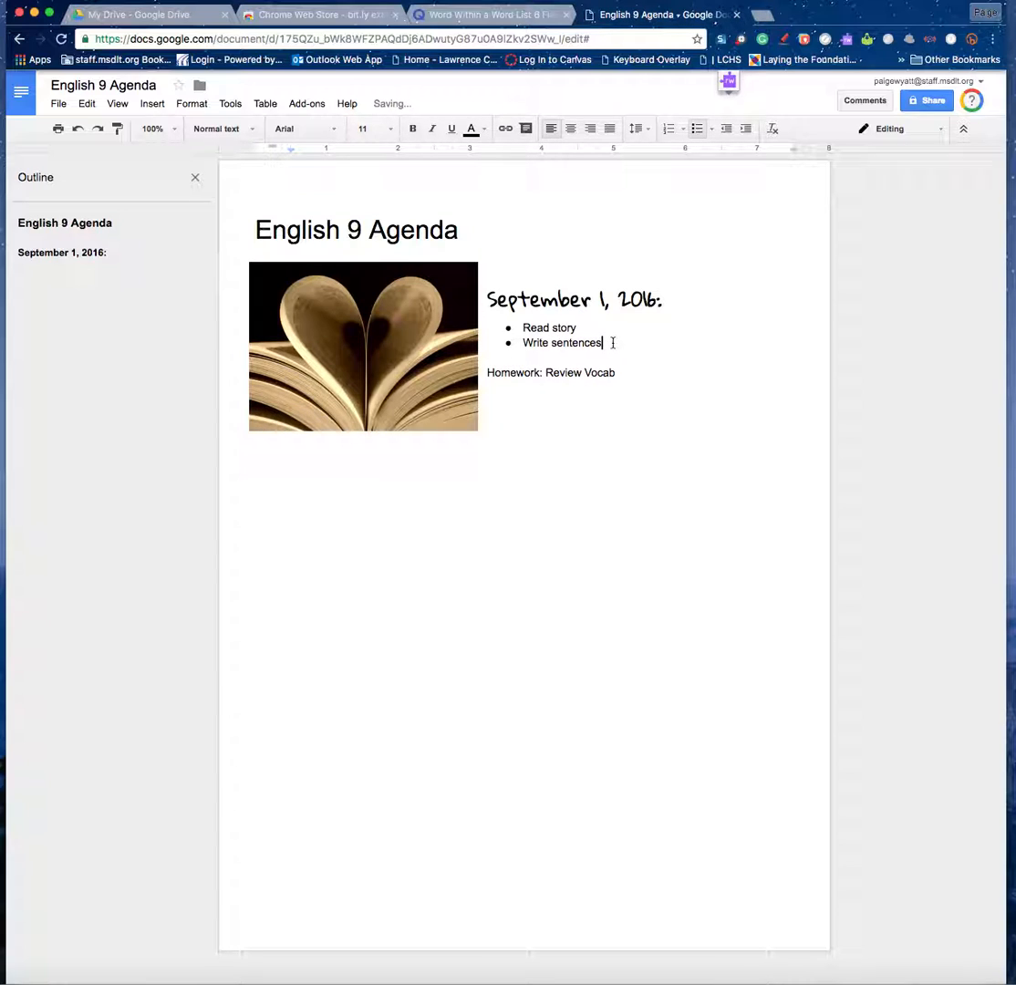
{"action": "left_click", "coordinate": [587, 328]}
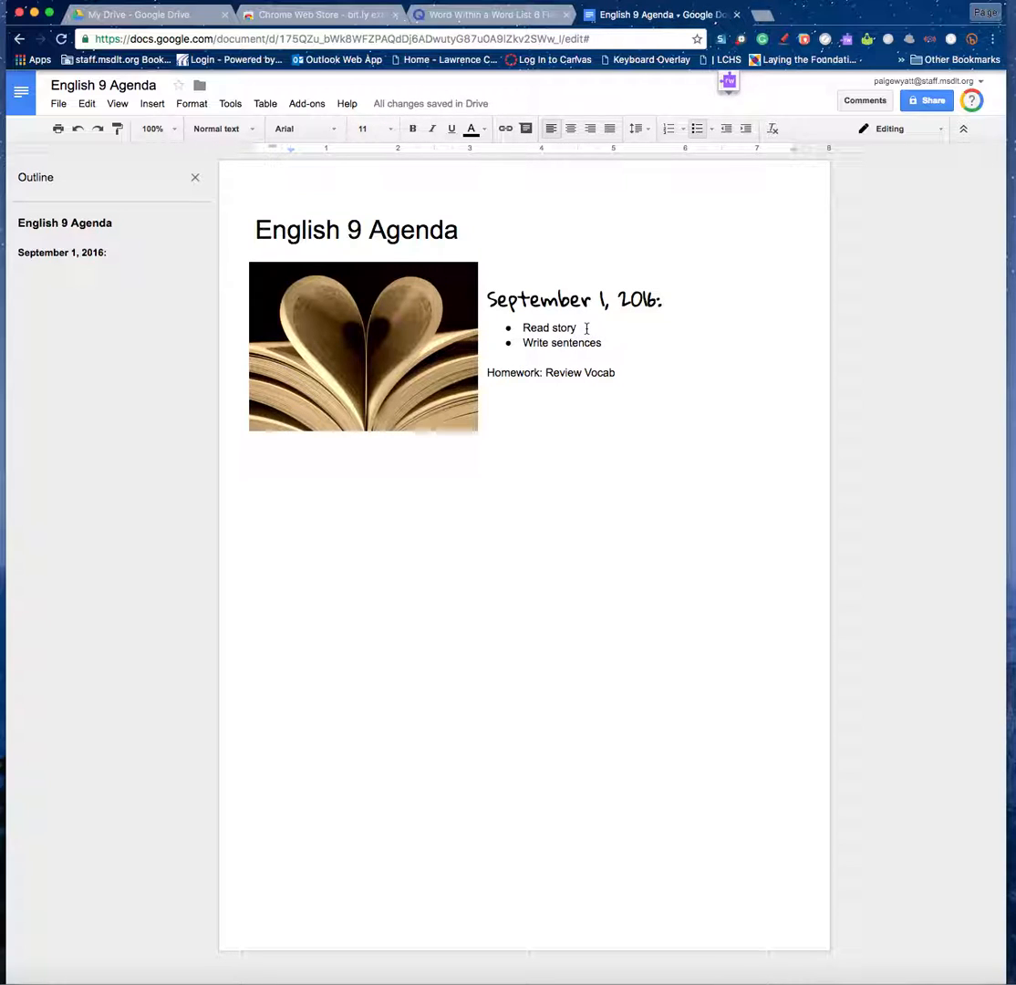
Style the 'Read story' and 'Write sentences' bullets as Heading 2 and 'Homework: Review Vocab' as Heading 3.
{"action": "left_click_drag", "start_coordinate": [583, 328], "coordinate": [516, 328]}
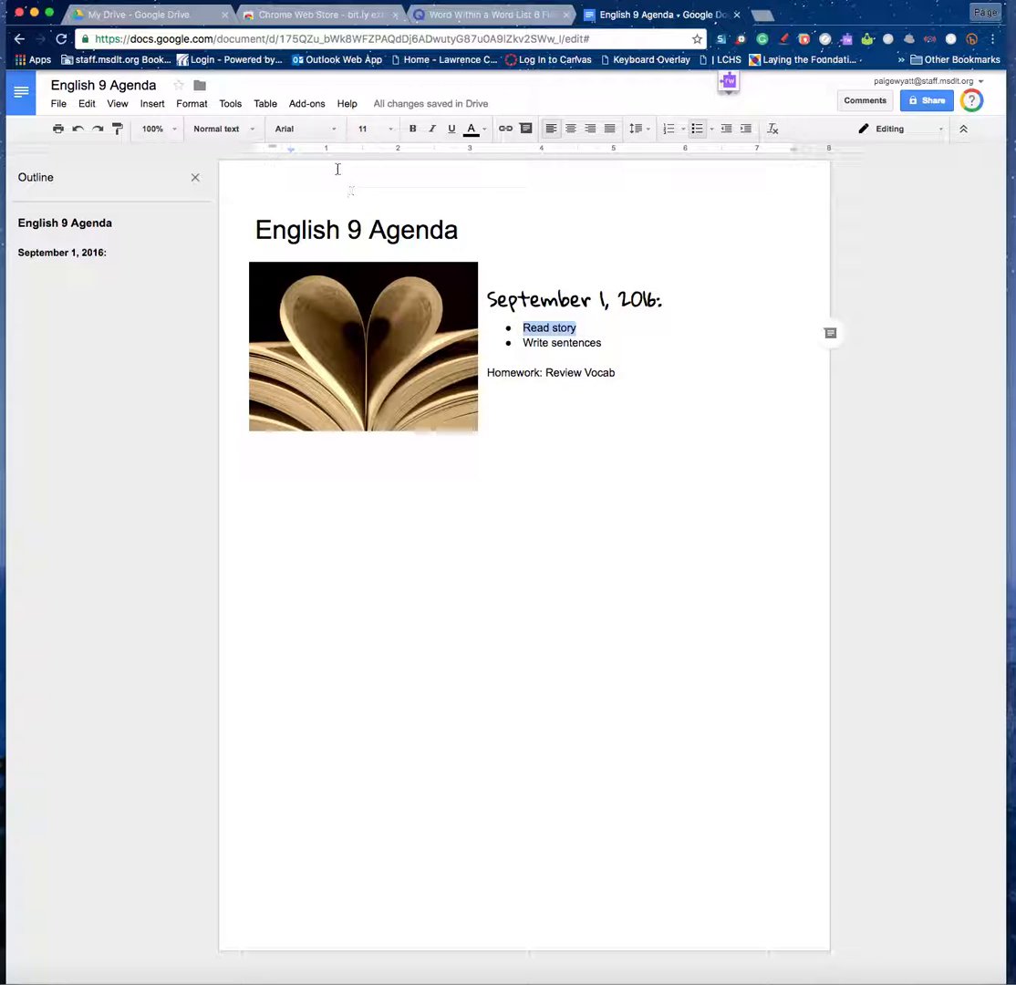
{"action": "left_click", "coordinate": [254, 129]}
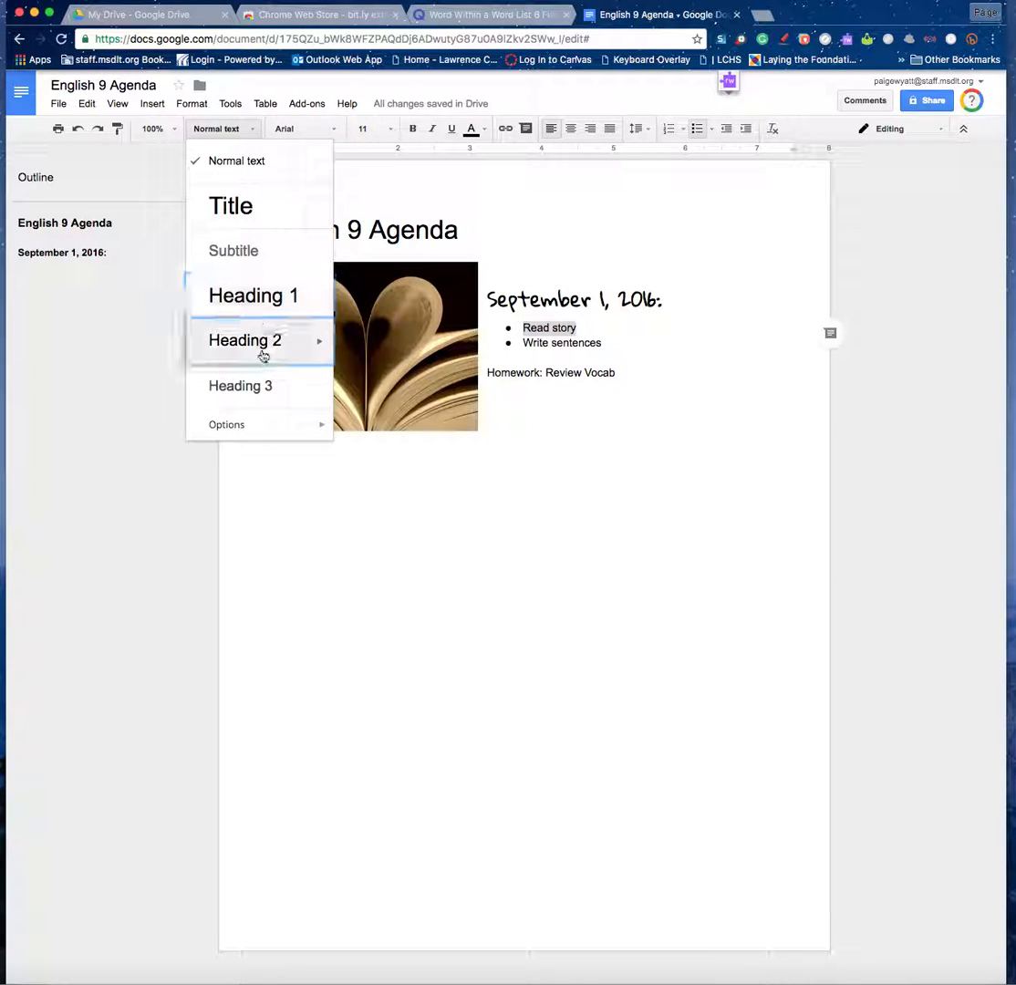
{"action": "left_click", "coordinate": [252, 255]}
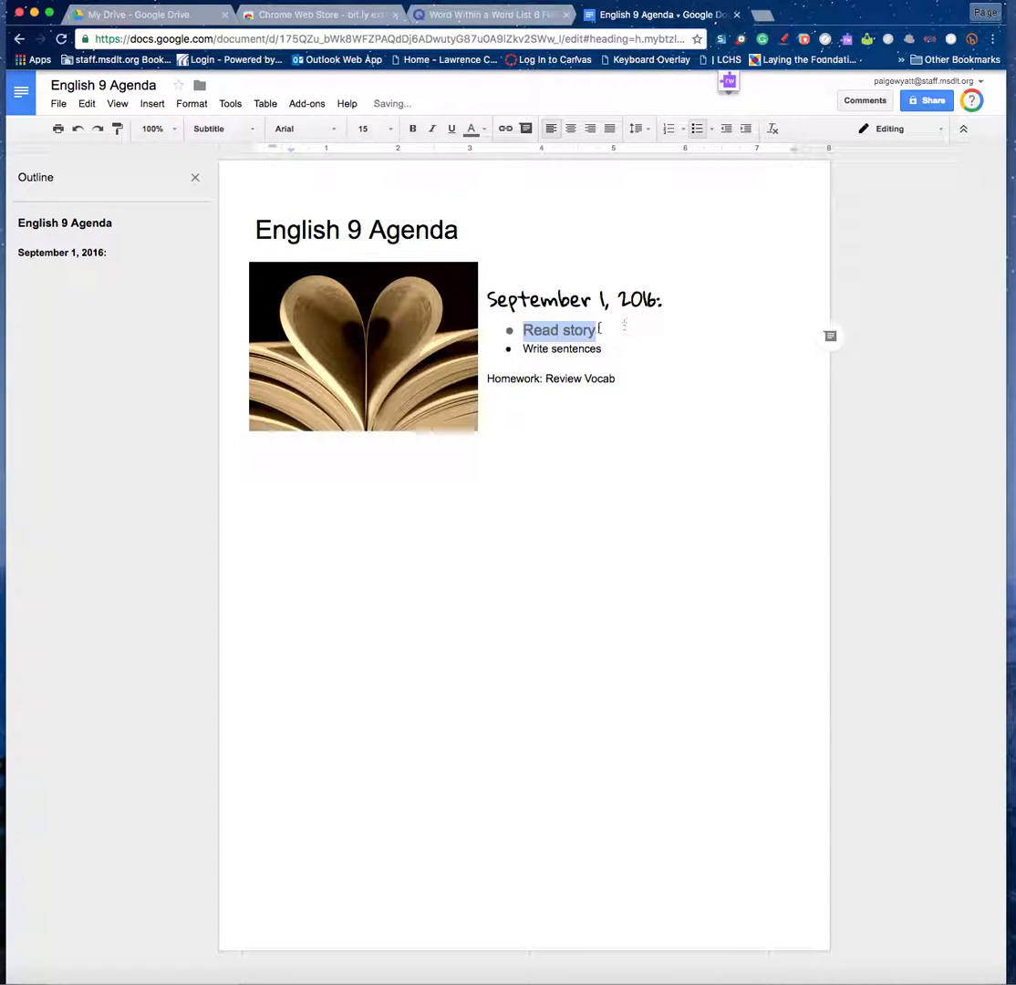
{"action": "left_click", "coordinate": [254, 128]}
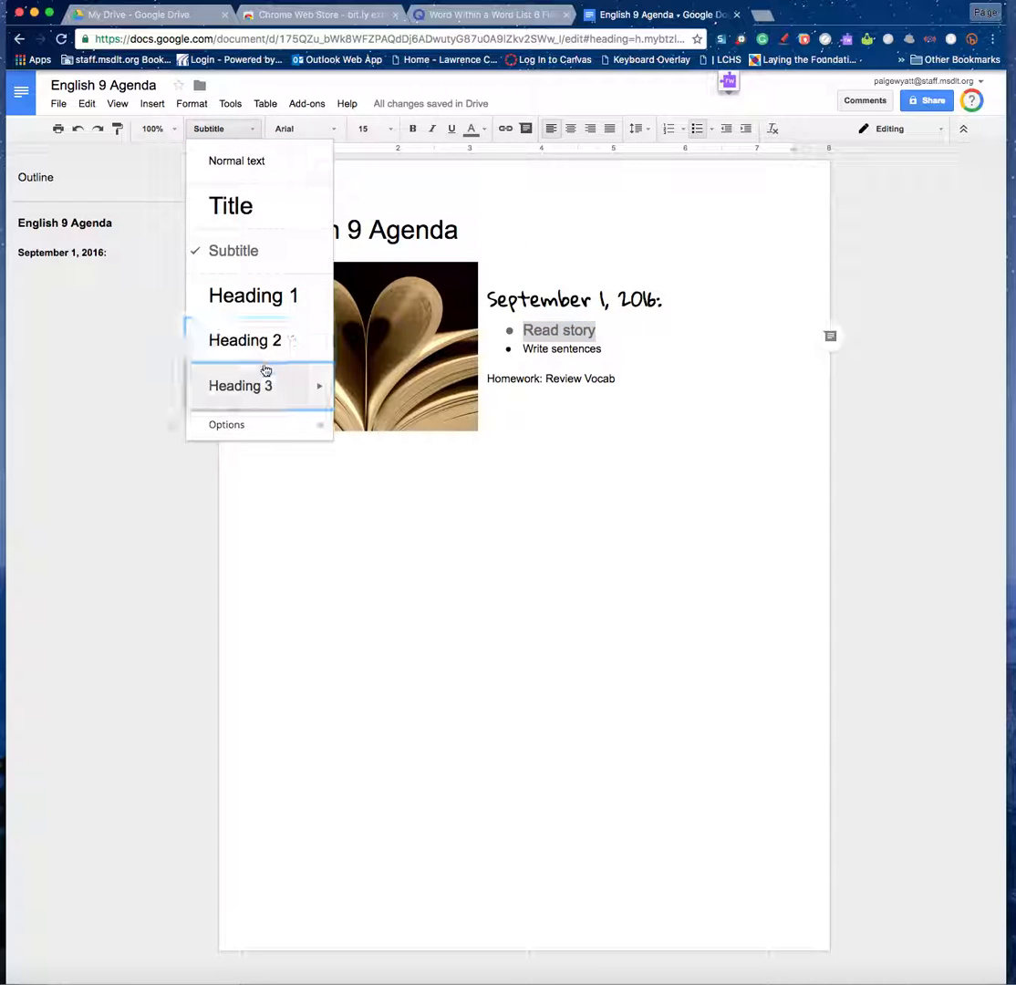
{"action": "left_click", "coordinate": [260, 341]}
{"action": "left_click_drag", "start_coordinate": [609, 358], "coordinate": [522, 361]}
{"action": "left_click", "coordinate": [254, 128]}
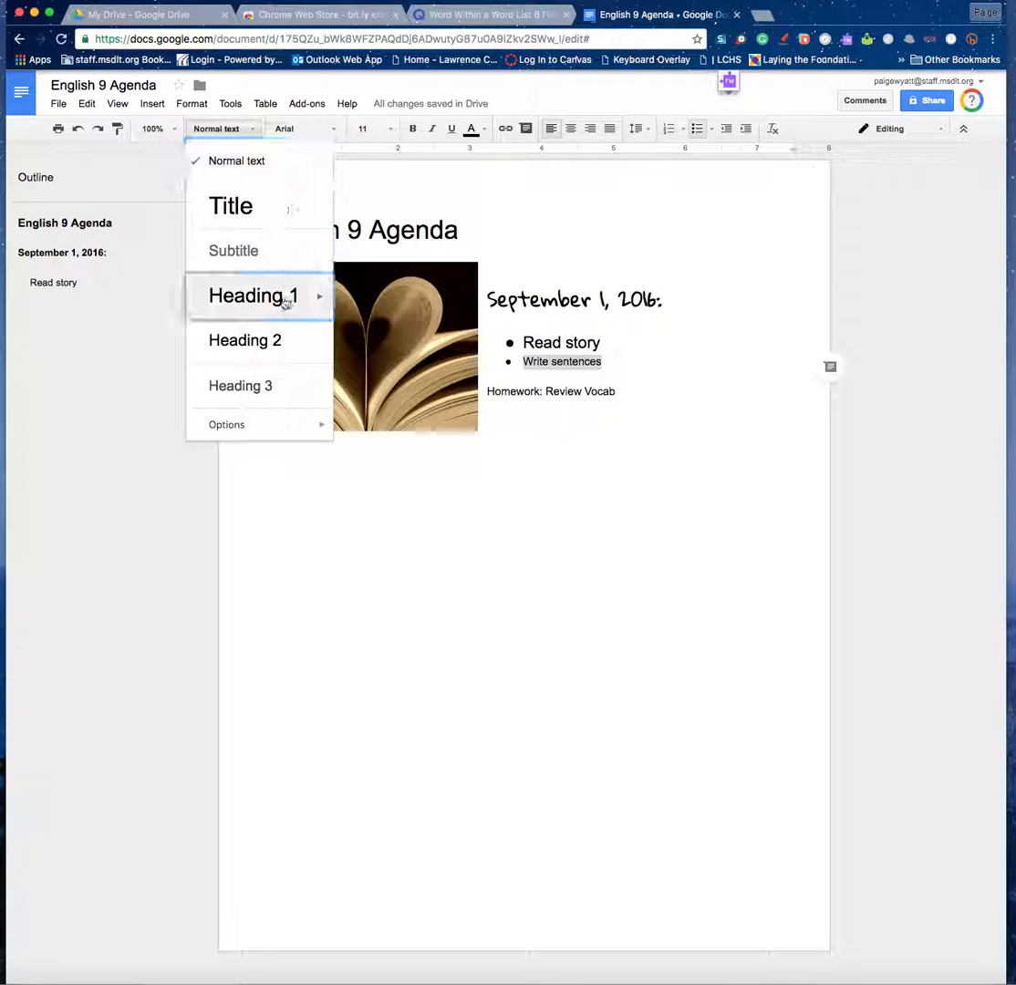
{"action": "left_click", "coordinate": [279, 341]}
{"action": "left_click_drag", "start_coordinate": [629, 410], "coordinate": [480, 413]}
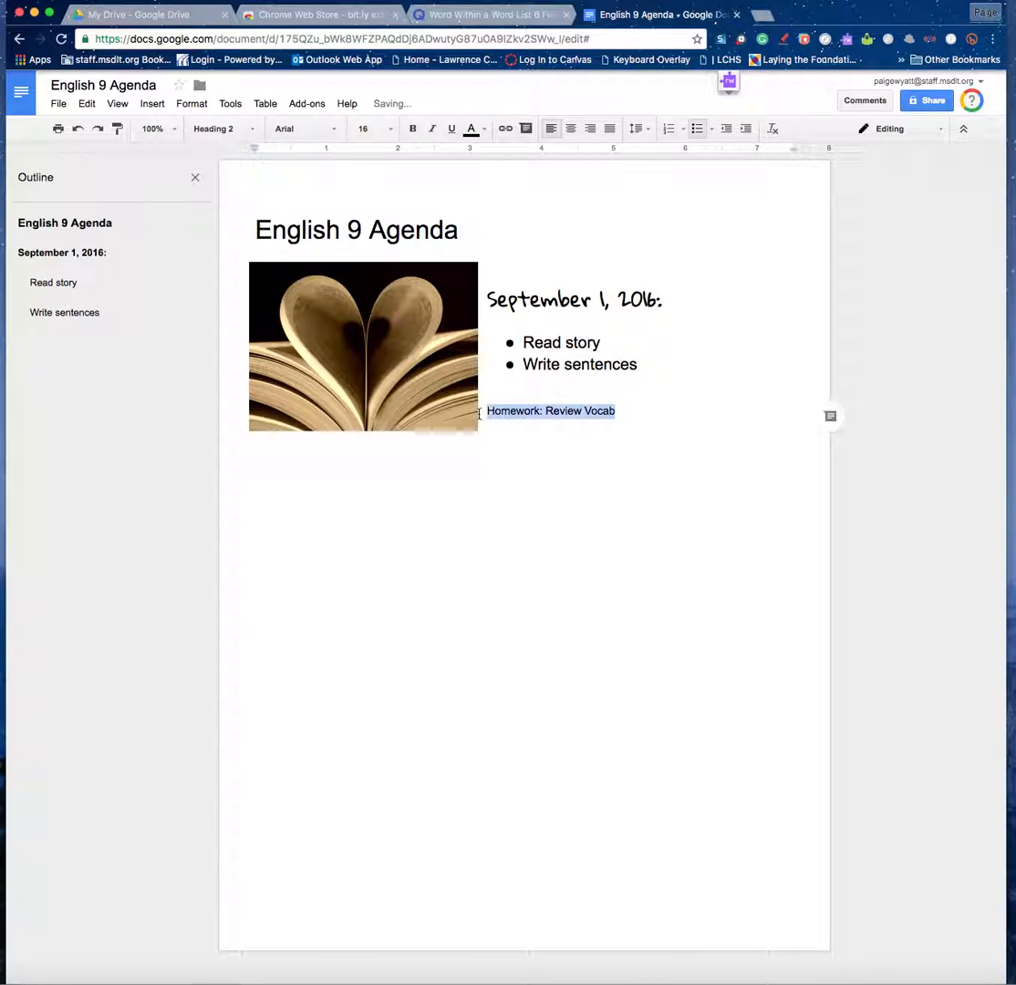
{"action": "left_click", "coordinate": [257, 131]}
{"action": "left_click", "coordinate": [285, 386]}
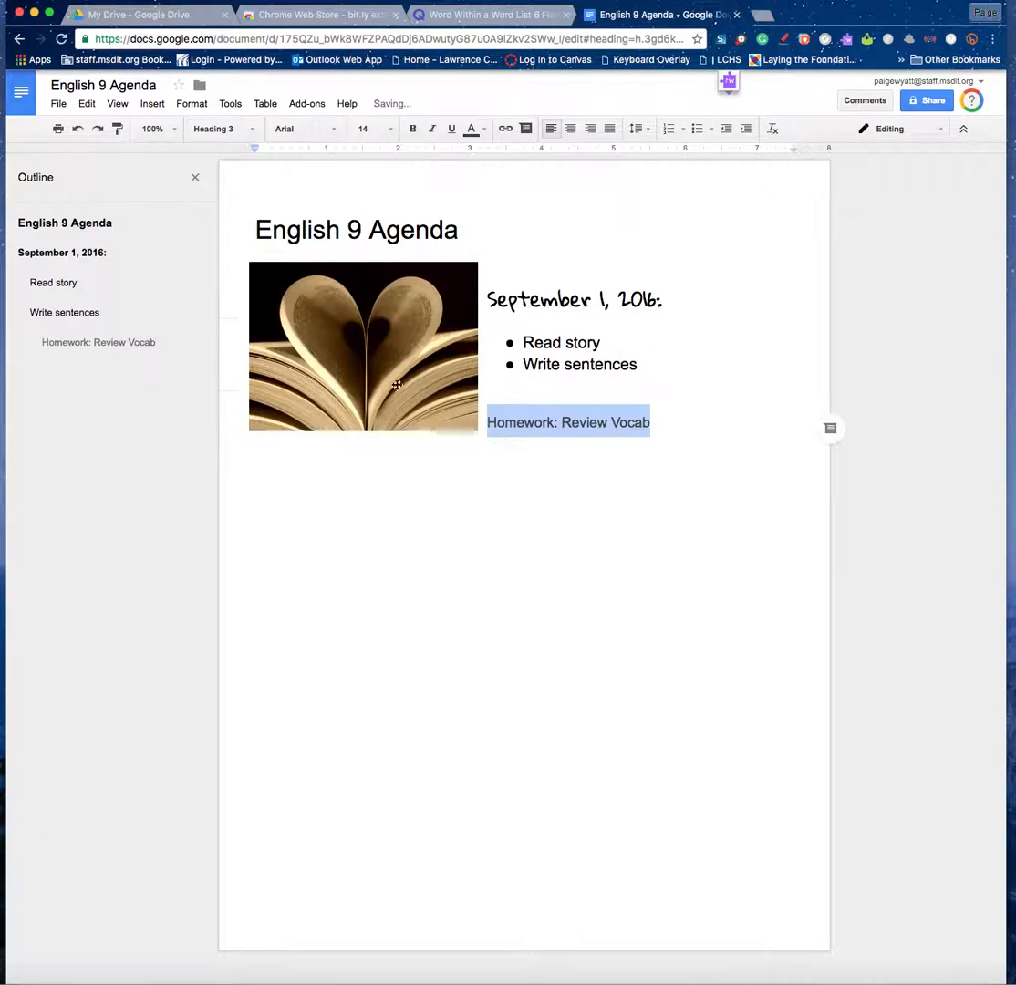
Remove the Read story, Write sentences and homework headings from the document outline.
{"action": "left_click", "coordinate": [53, 281]}
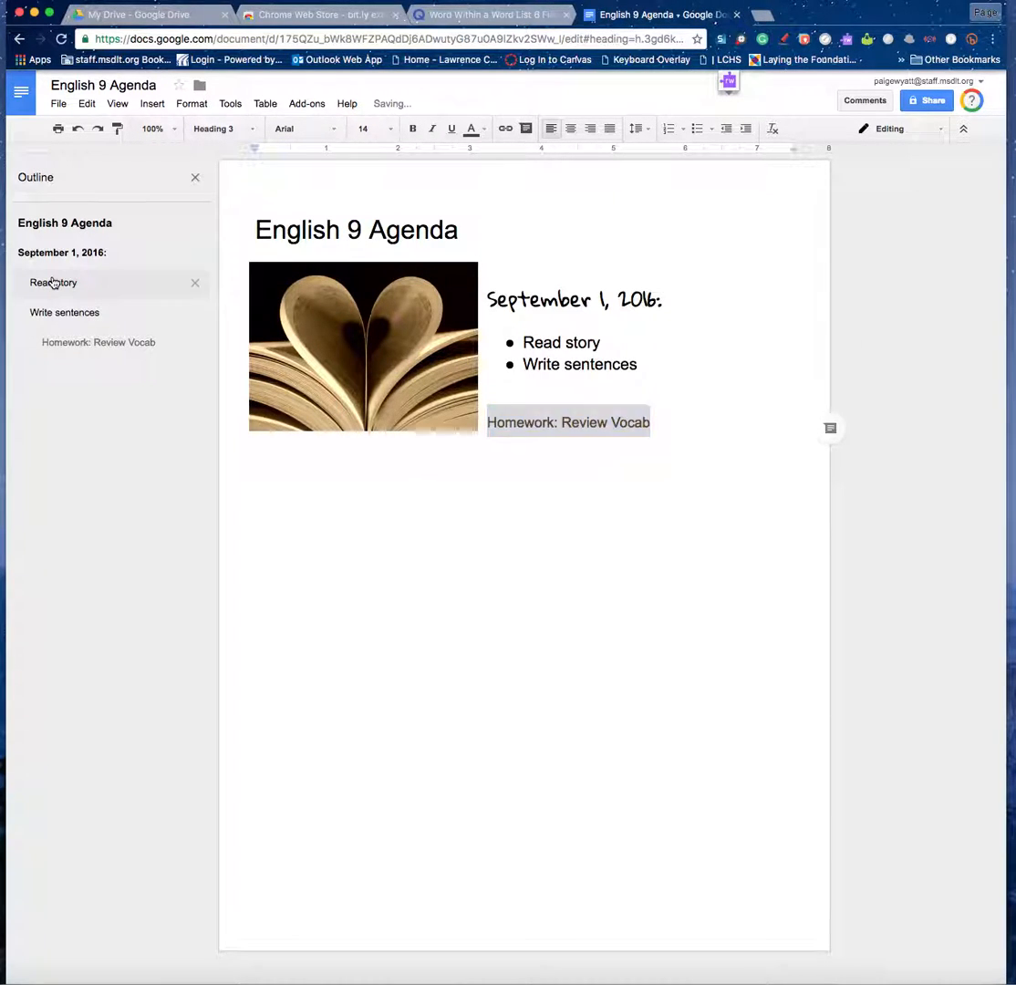
{"action": "left_click", "coordinate": [57, 257]}
{"action": "left_click", "coordinate": [57, 285]}
{"action": "left_click", "coordinate": [57, 315]}
{"action": "left_click", "coordinate": [61, 345]}
{"action": "left_click", "coordinate": [61, 314]}
{"action": "left_click", "coordinate": [57, 282]}
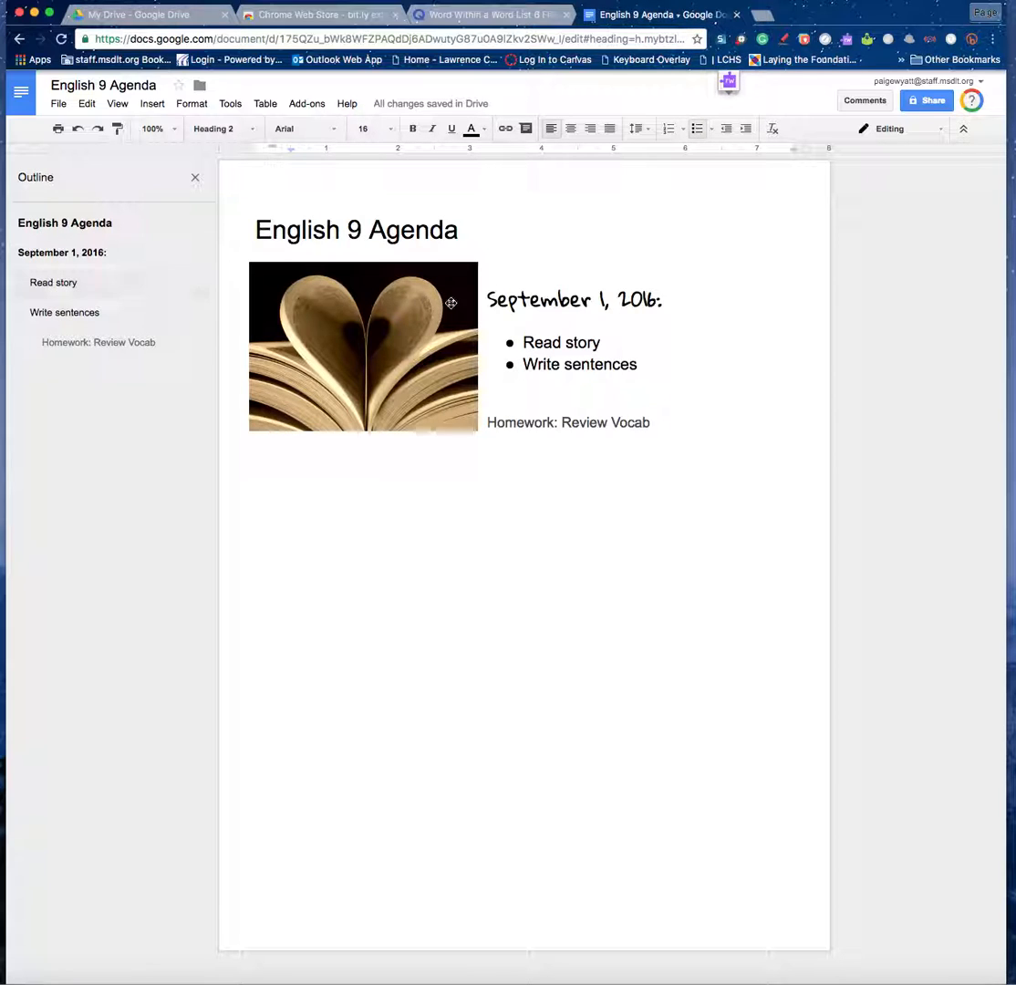
{"action": "left_click", "coordinate": [195, 282]}
{"action": "left_click", "coordinate": [196, 284]}
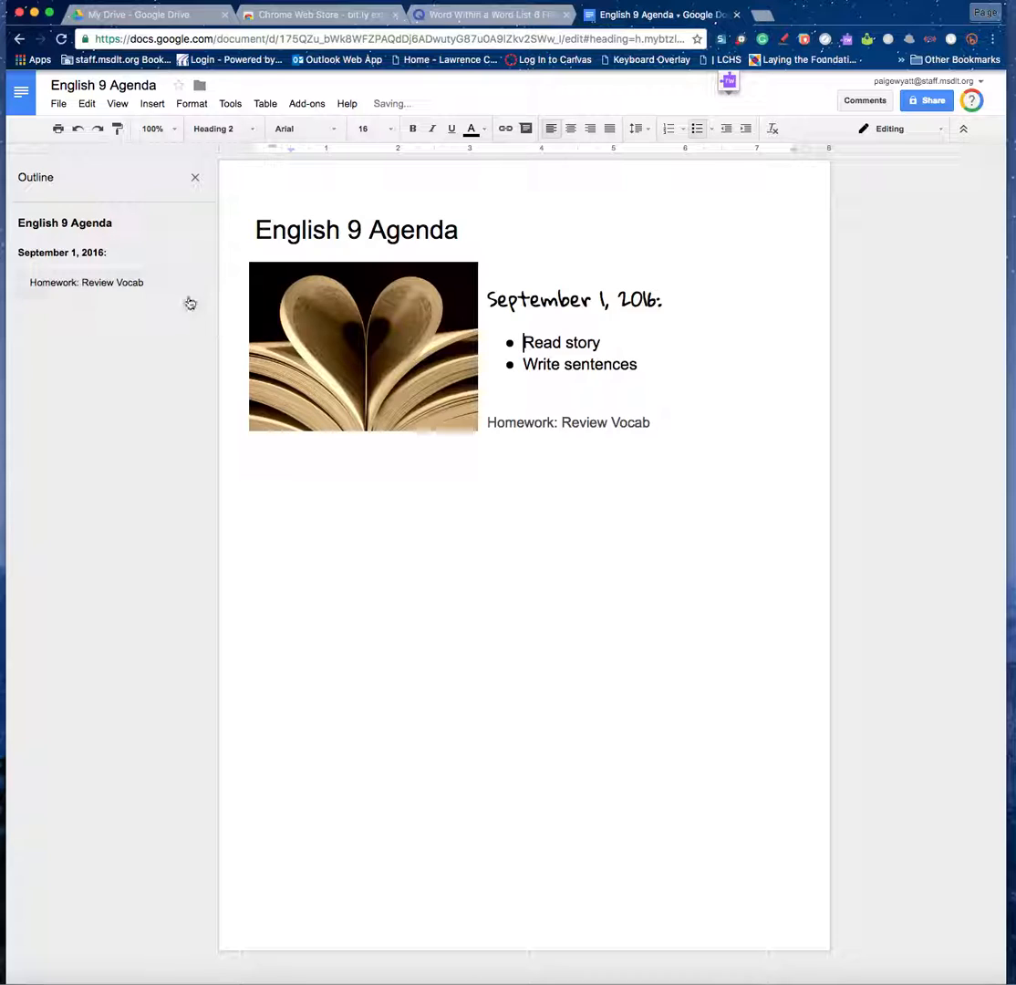
{"action": "left_click", "coordinate": [196, 285]}
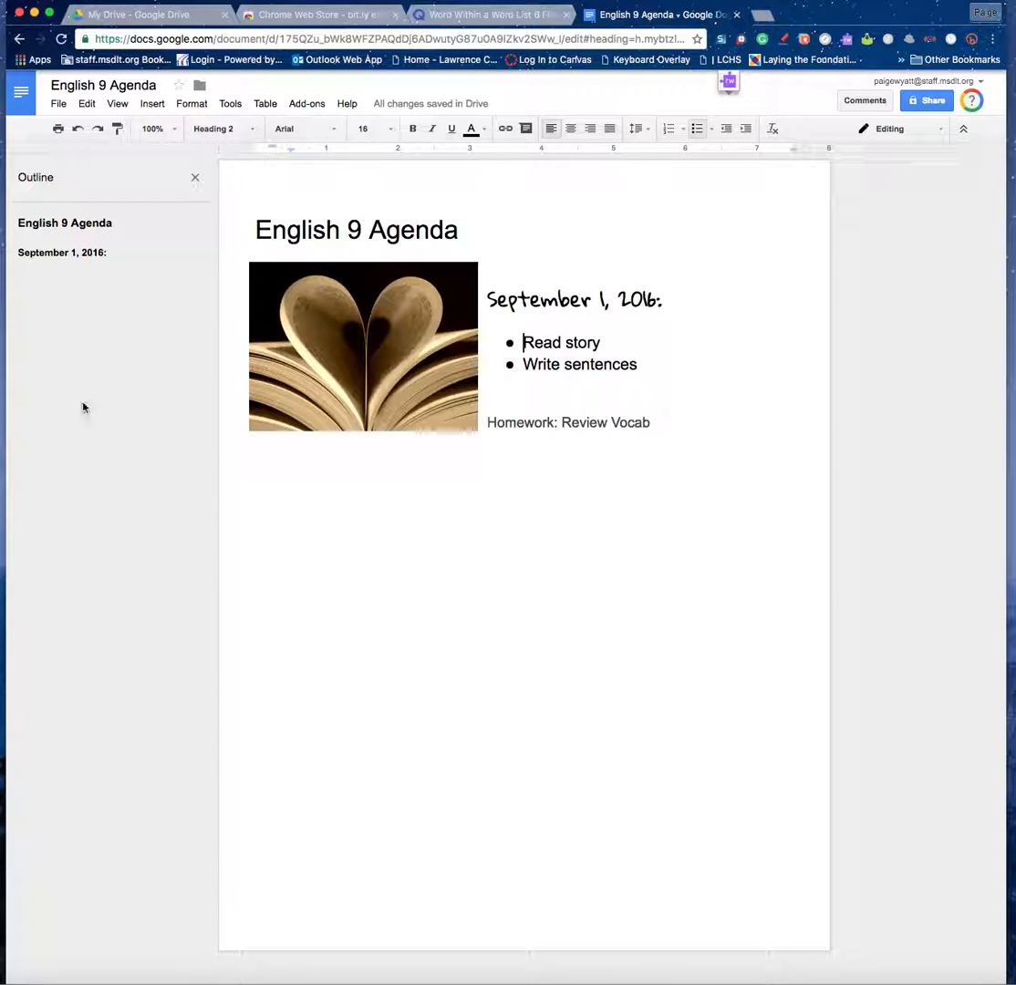
{"action": "left_click", "coordinate": [69, 254]}
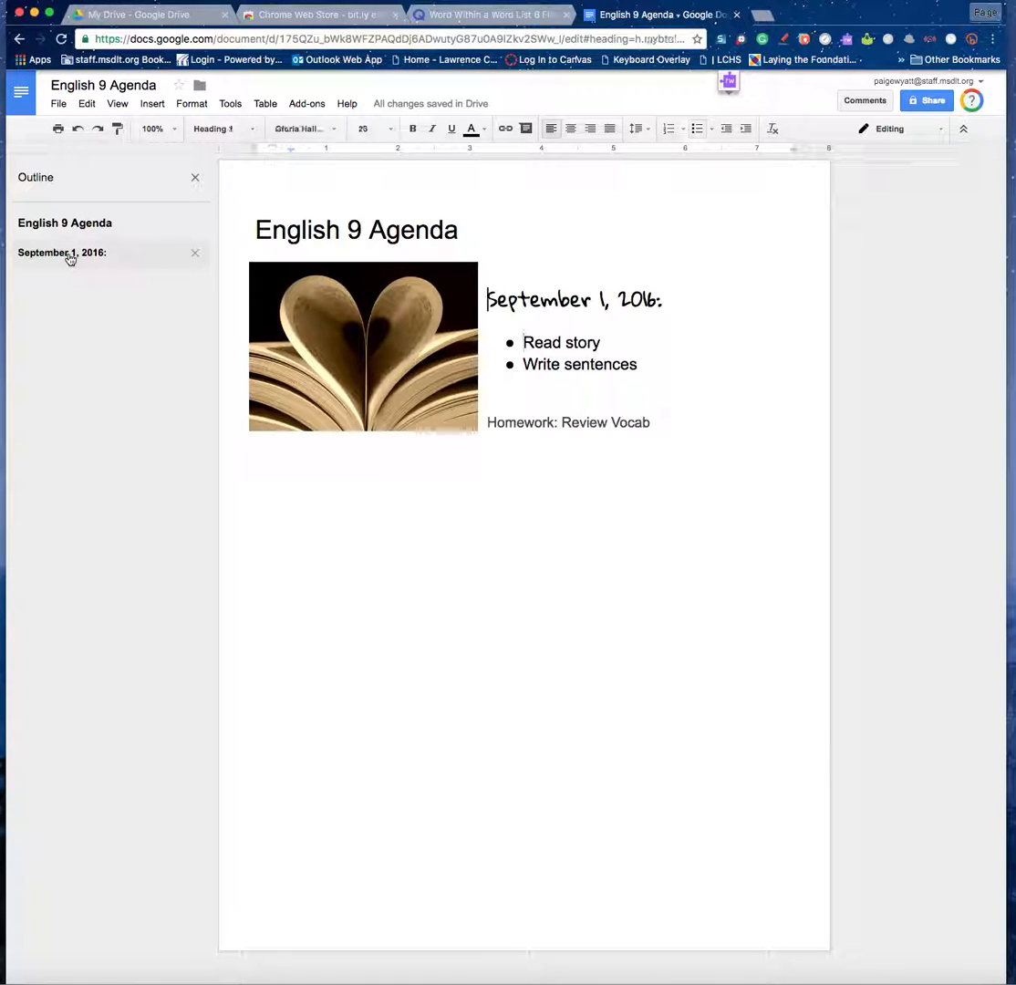
Copy the Quizlet Word Within a Word List 6 page address.
{"action": "left_click", "coordinate": [668, 422]}
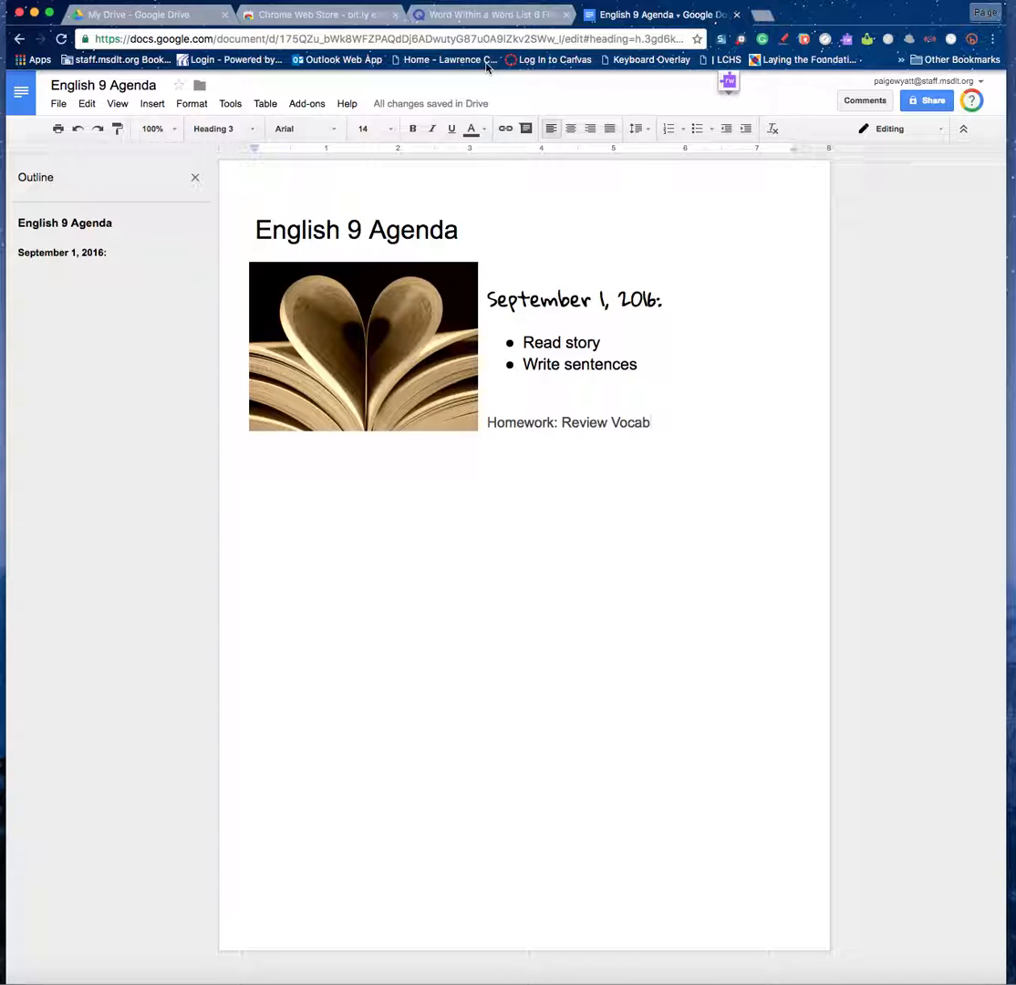
{"action": "left_click", "coordinate": [454, 14]}
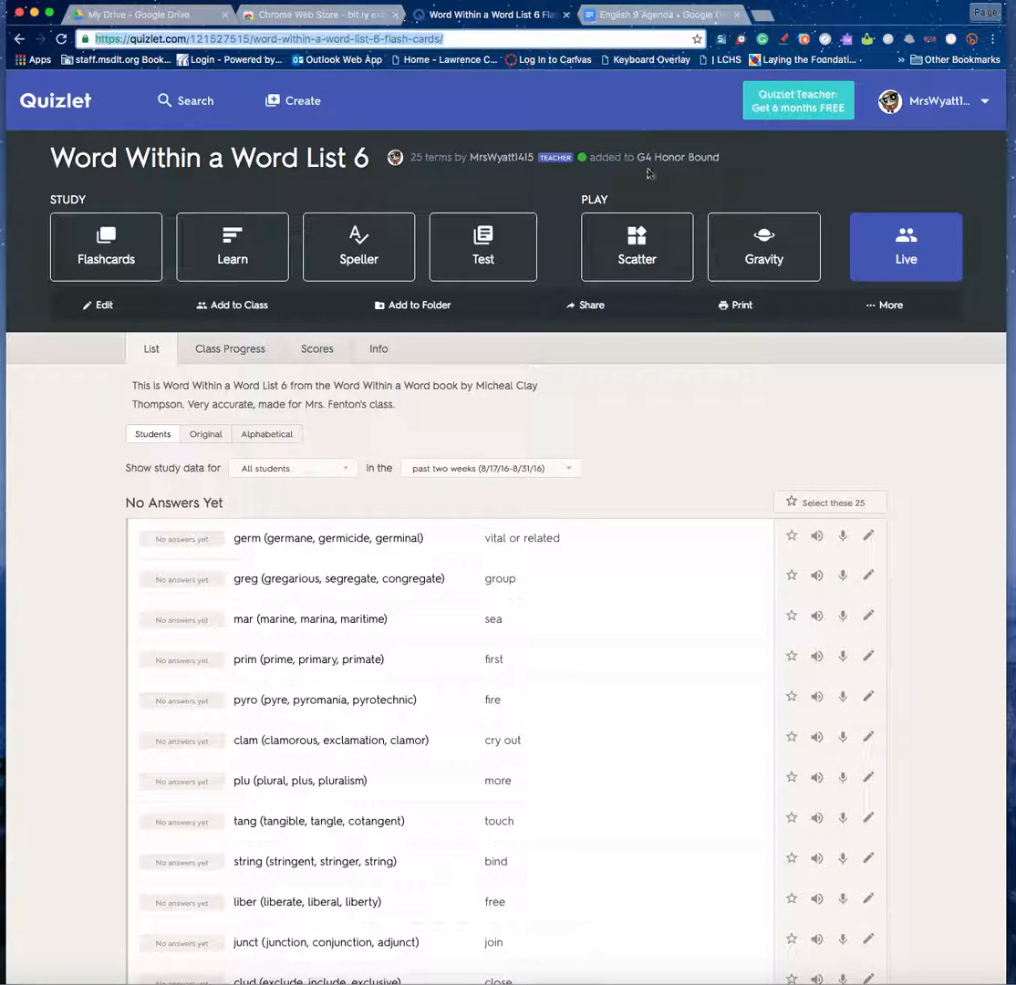
{"action": "right_click", "coordinate": [303, 42]}
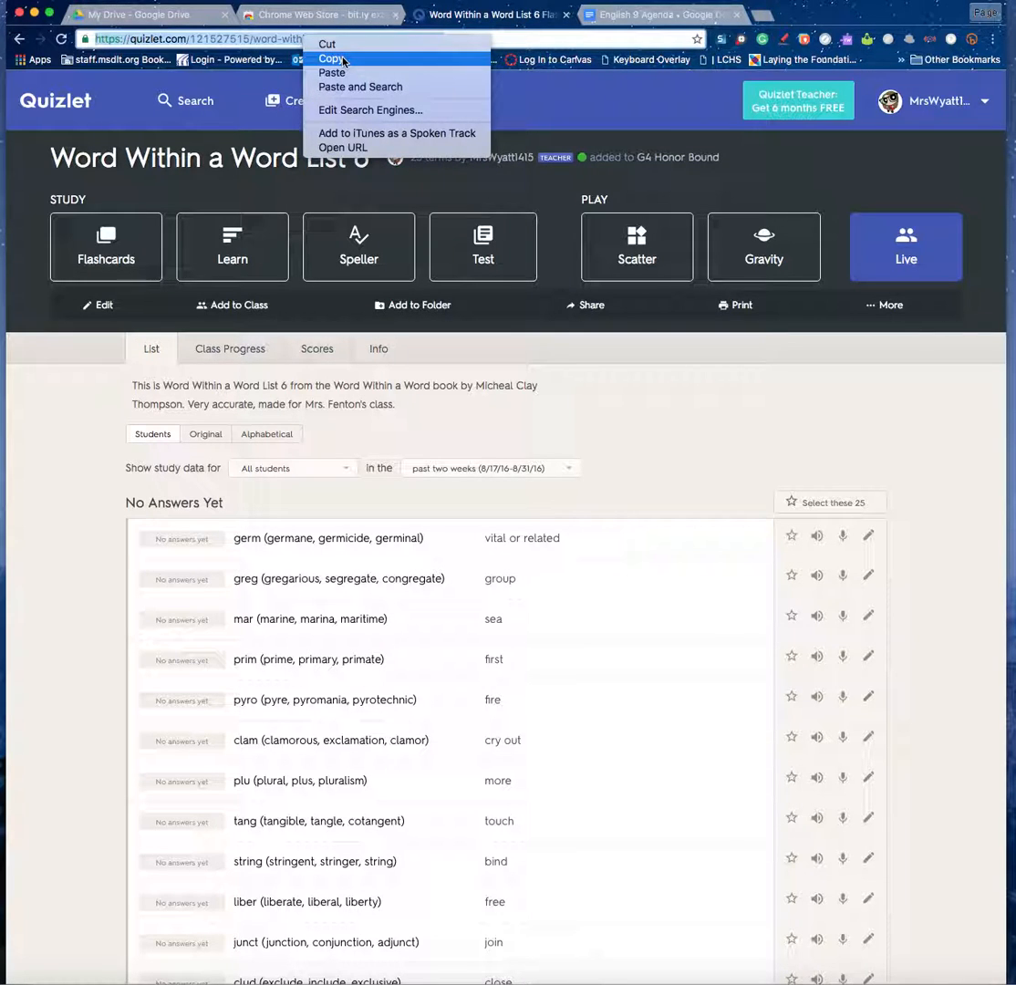
{"action": "left_click", "coordinate": [343, 60]}
{"action": "left_click", "coordinate": [661, 15]}
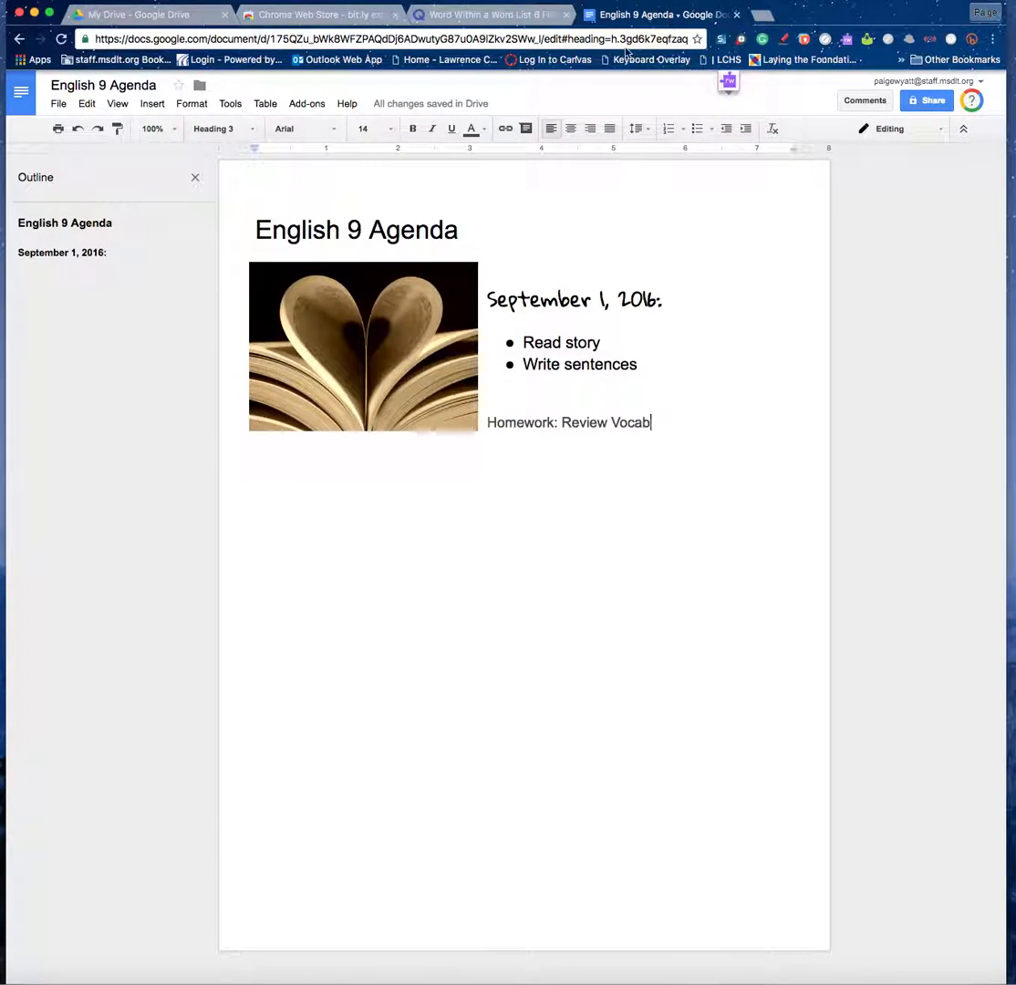
Link 'Homework: Review Vocab' to the pasted Quizlet page address.
{"action": "left_click_drag", "start_coordinate": [656, 421], "coordinate": [486, 423]}
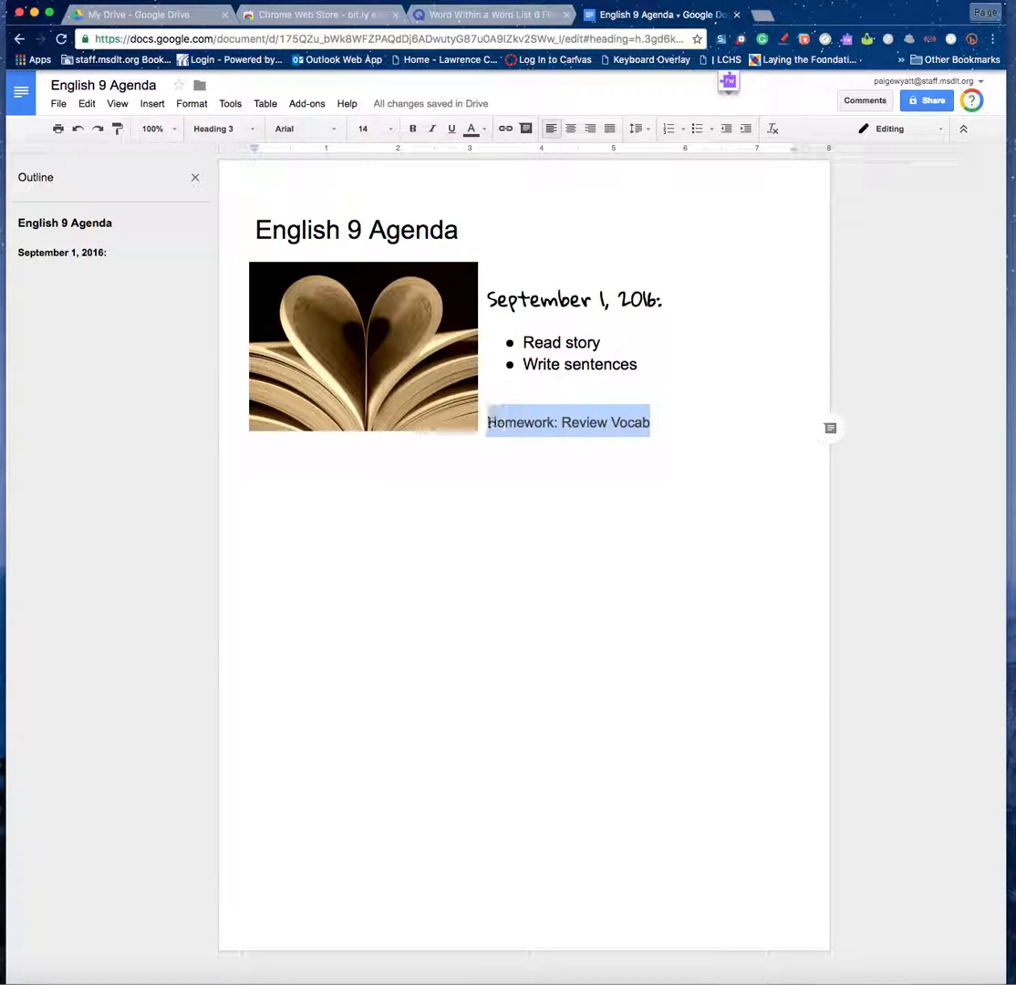
{"action": "right_click", "coordinate": [528, 426]}
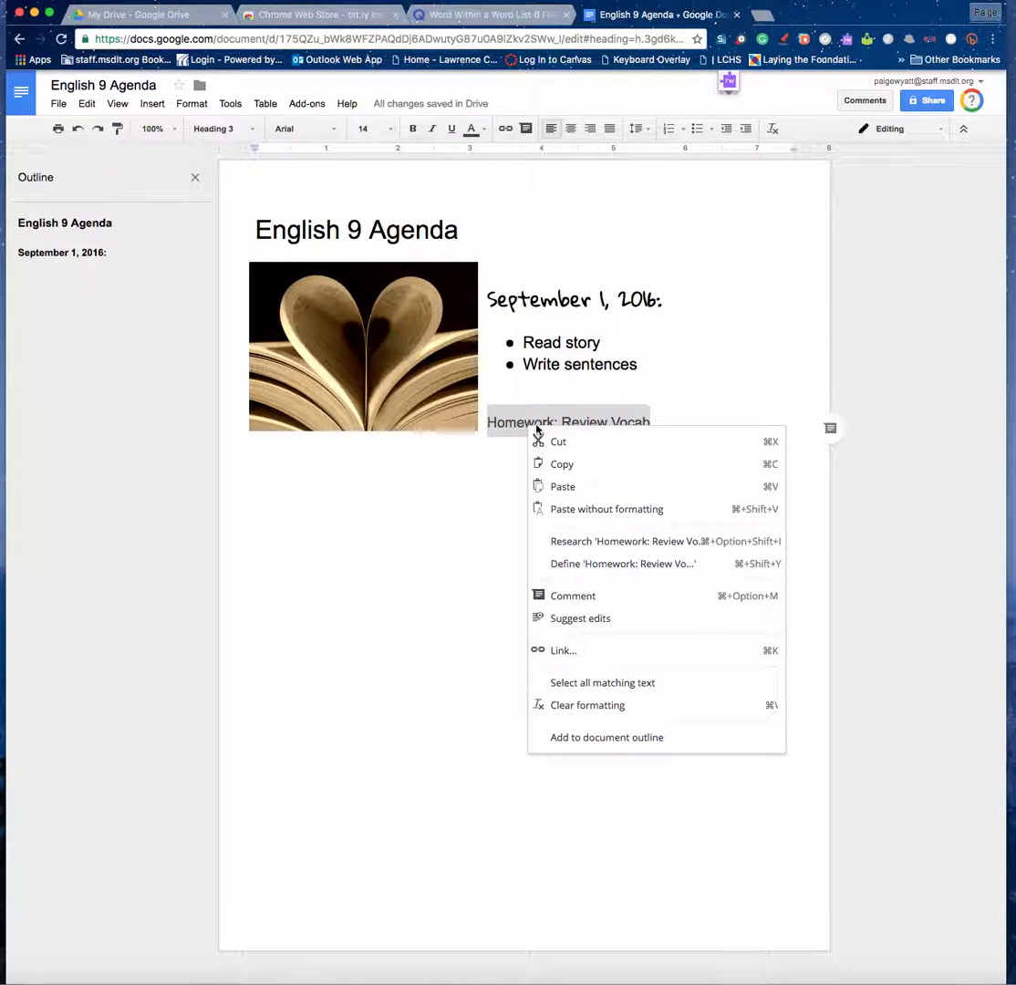
{"action": "left_click", "coordinate": [614, 665]}
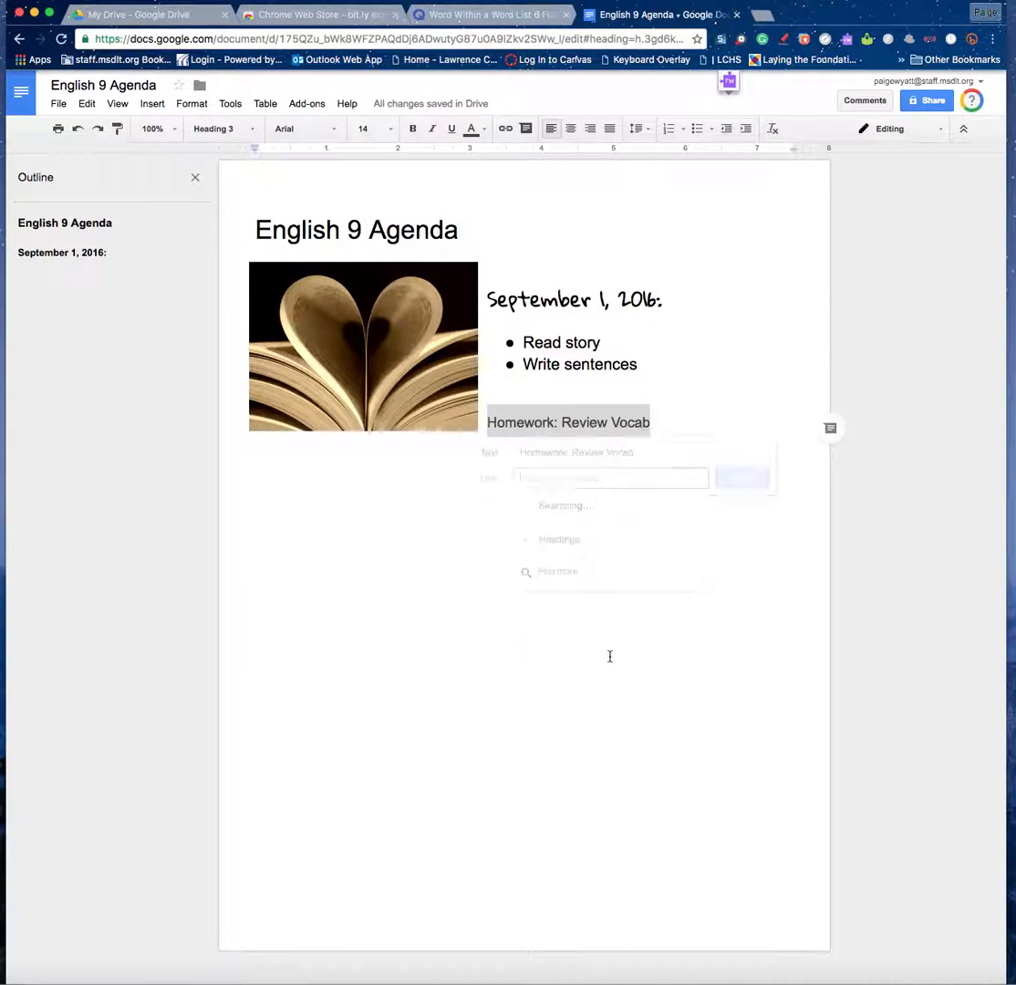
{"action": "right_click", "coordinate": [558, 482]}
{"action": "left_click", "coordinate": [608, 554]}
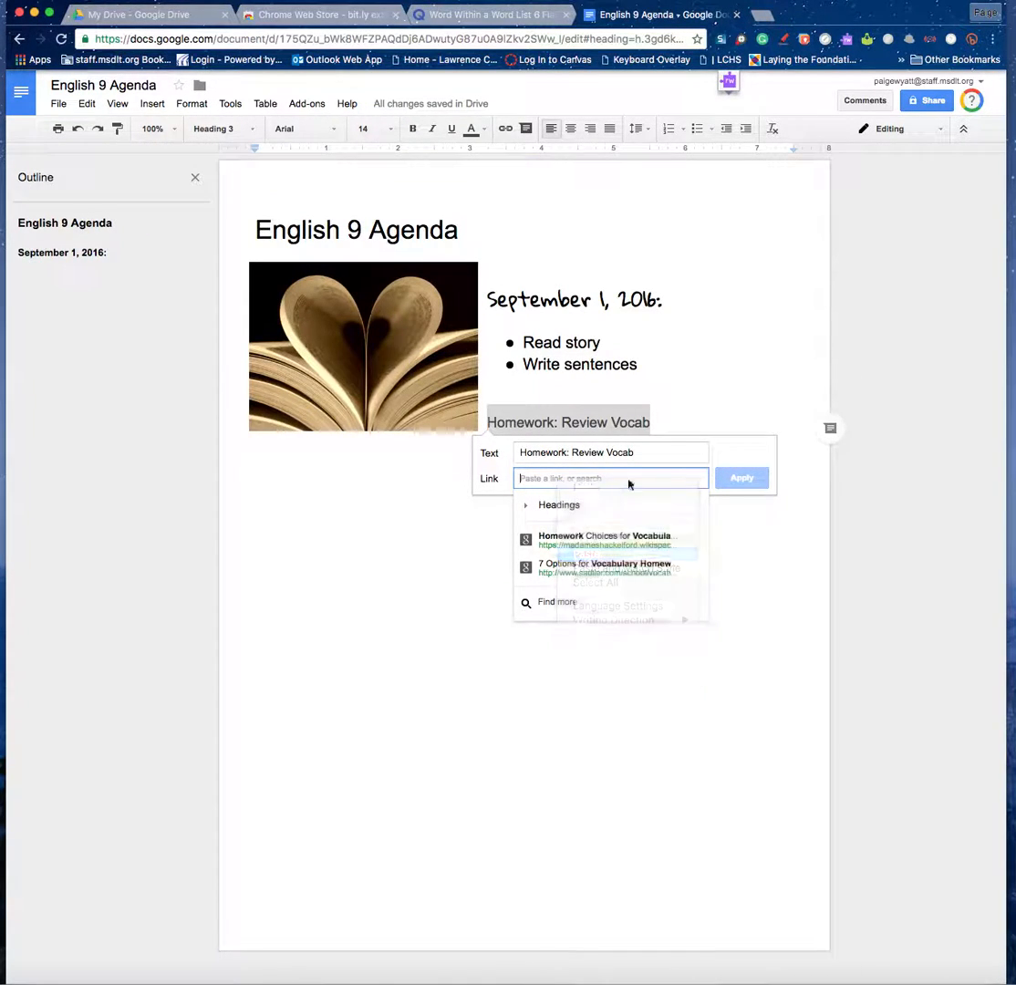
{"action": "left_click", "coordinate": [742, 478]}
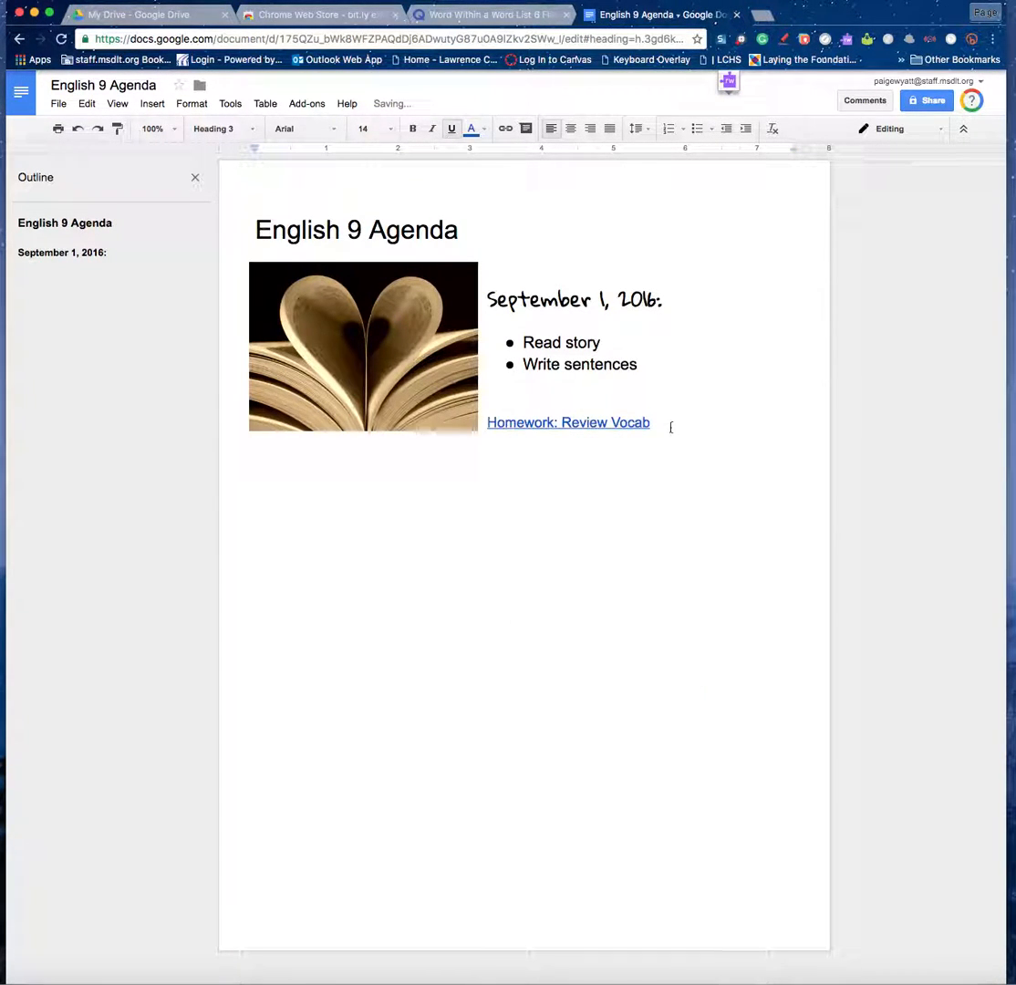
Test the homework link on Quizlet, then add an empty line below it.
{"action": "left_click", "coordinate": [612, 422]}
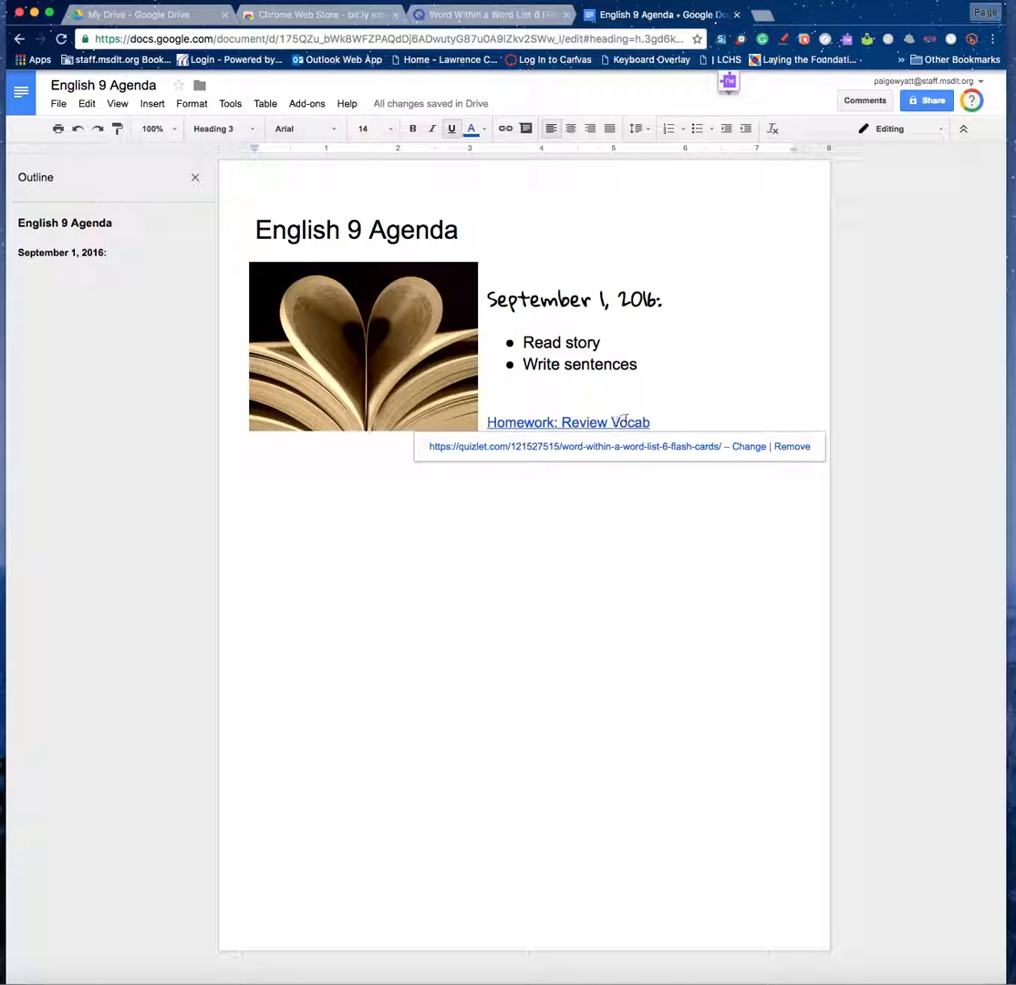
{"action": "left_click", "coordinate": [516, 447]}
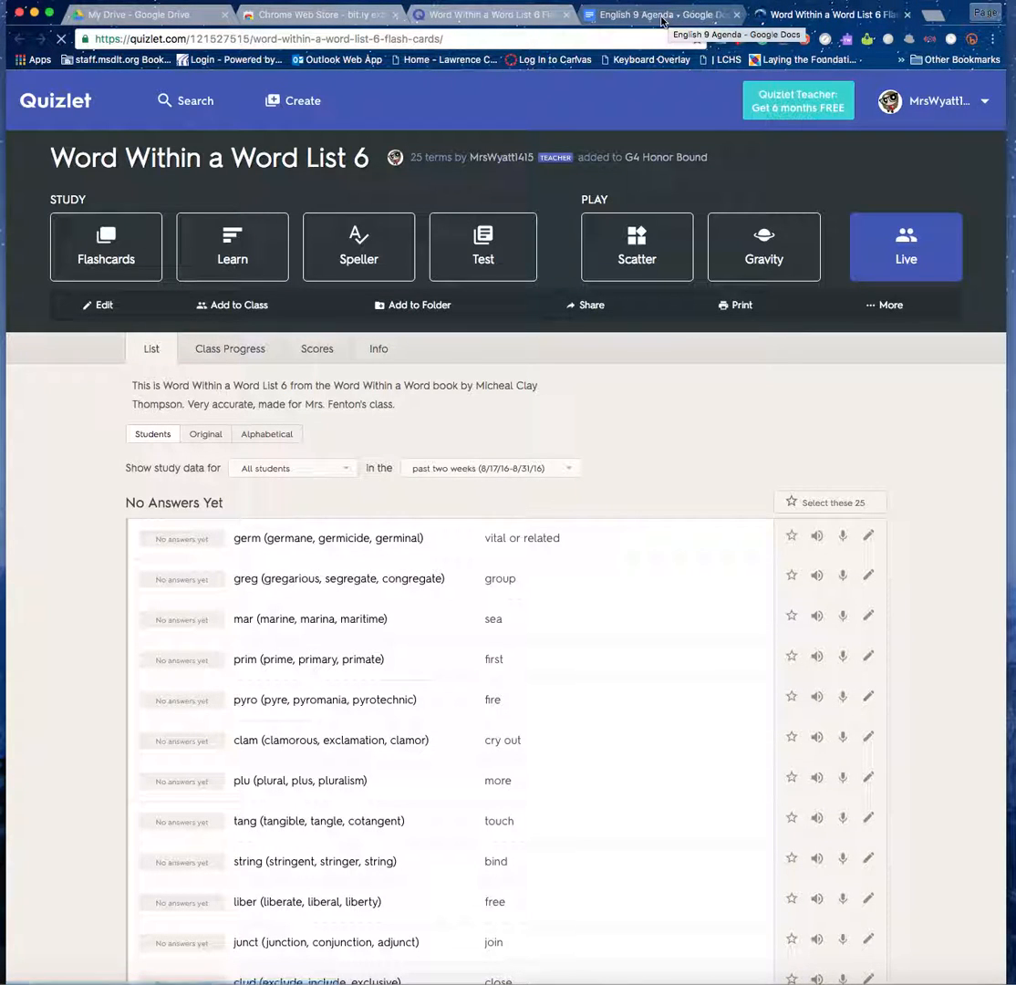
{"action": "left_click", "coordinate": [662, 17]}
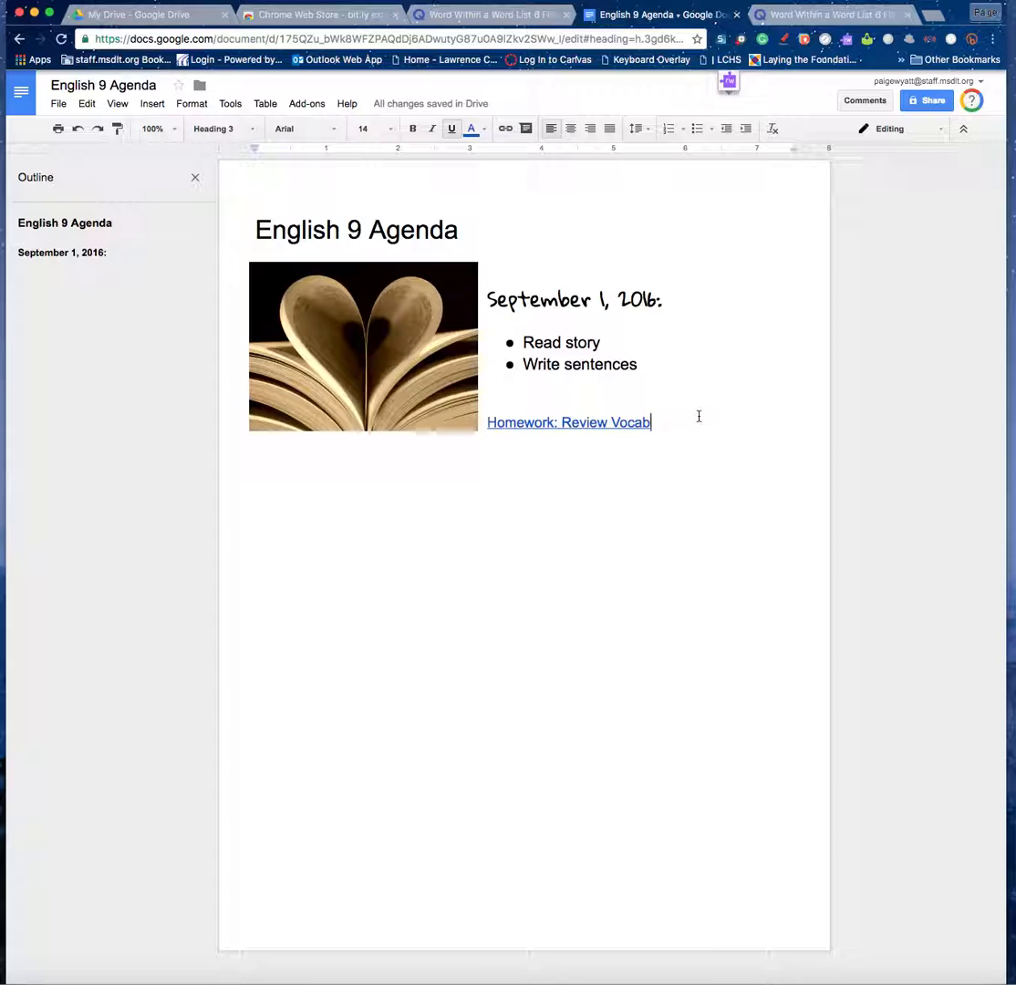
{"action": "key", "text": "Return"}
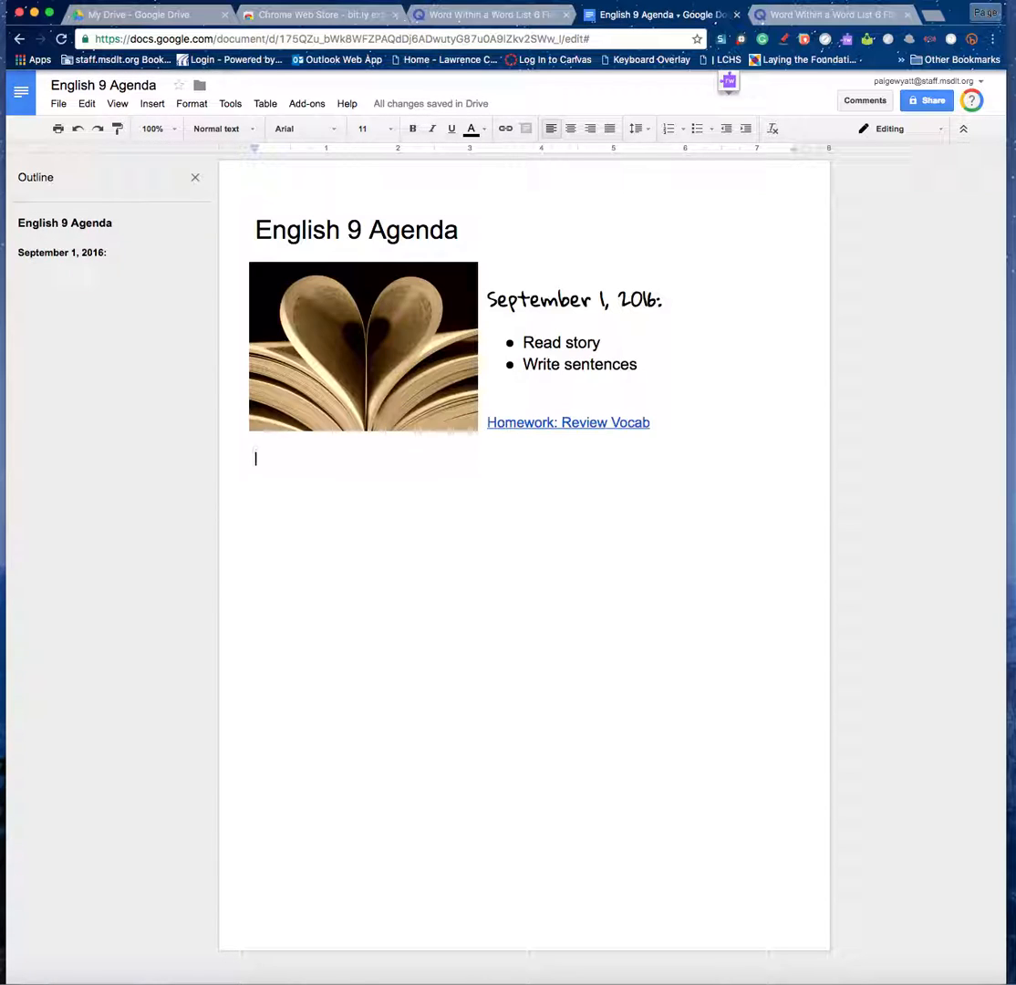
Search for a colleague by name in sharing settings, add them, then remove them again.
{"action": "left_click", "coordinate": [915, 103]}
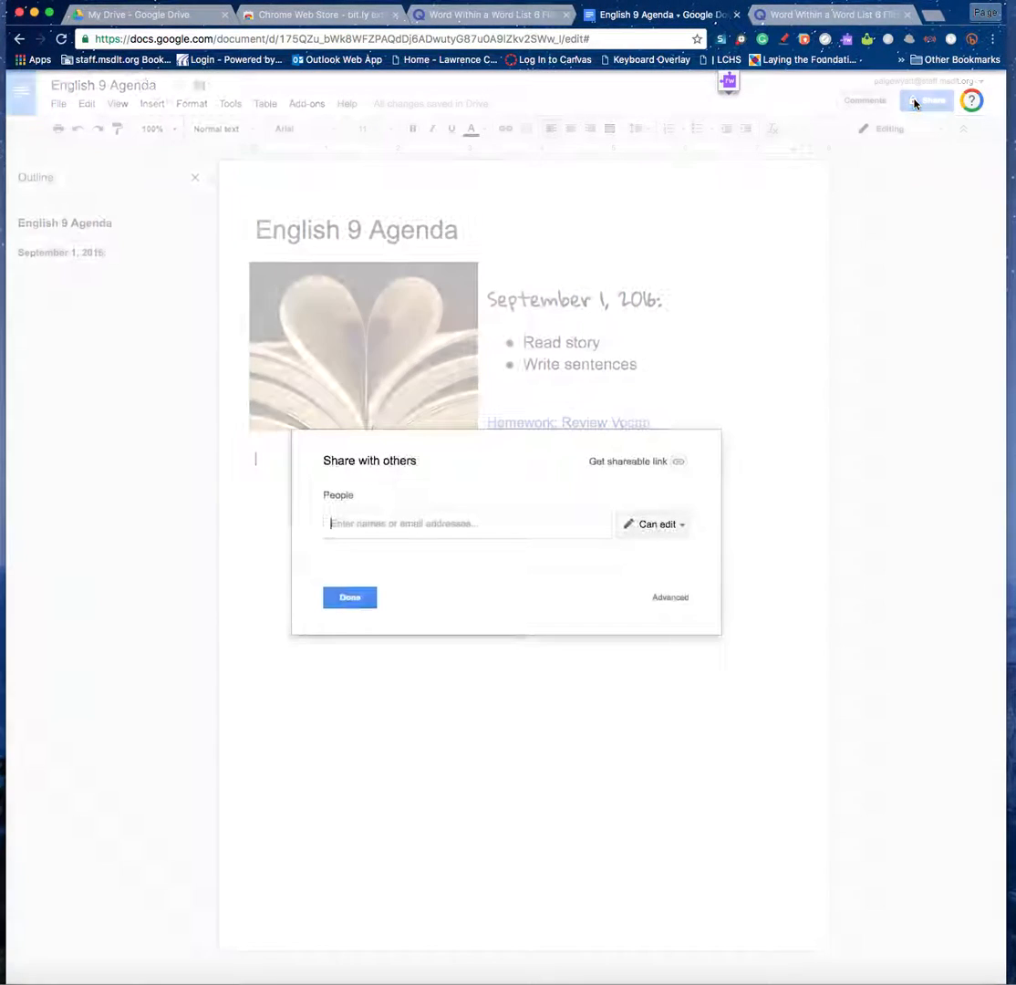
{"action": "left_click", "coordinate": [438, 529]}
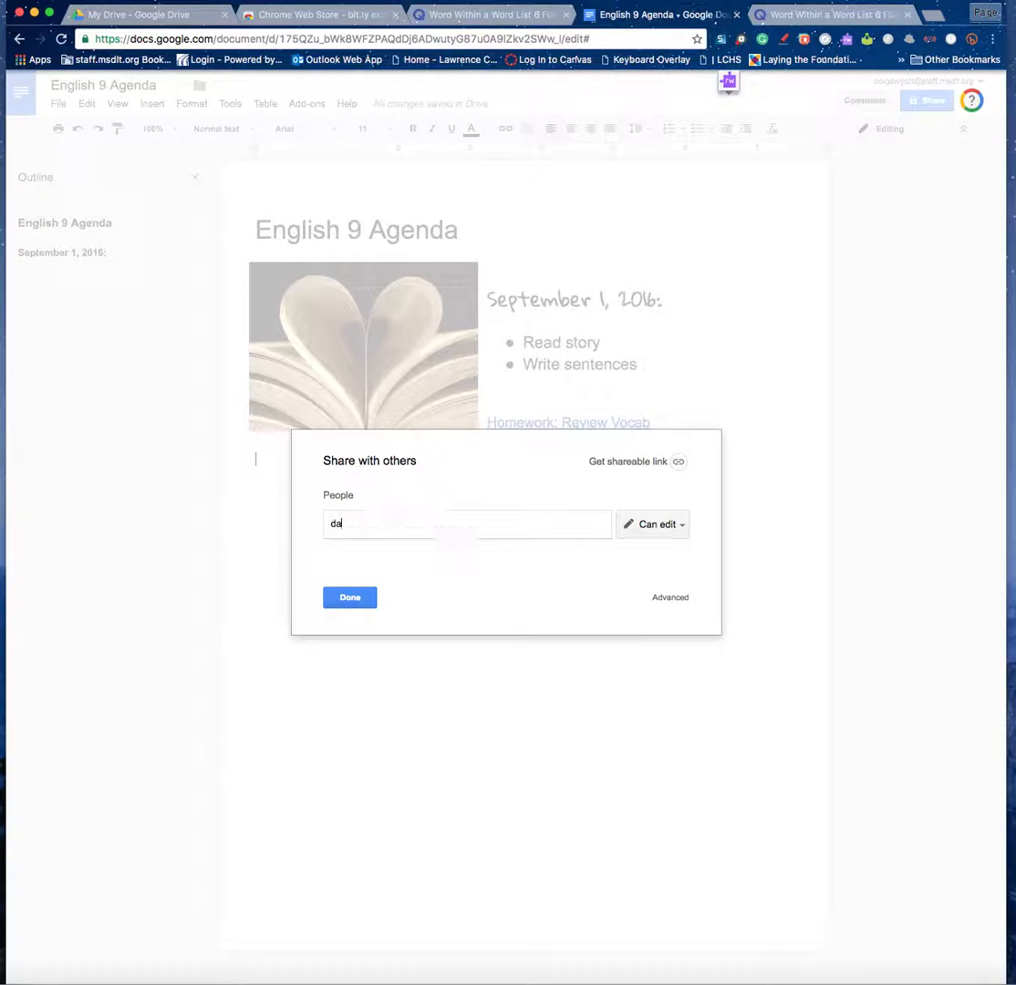
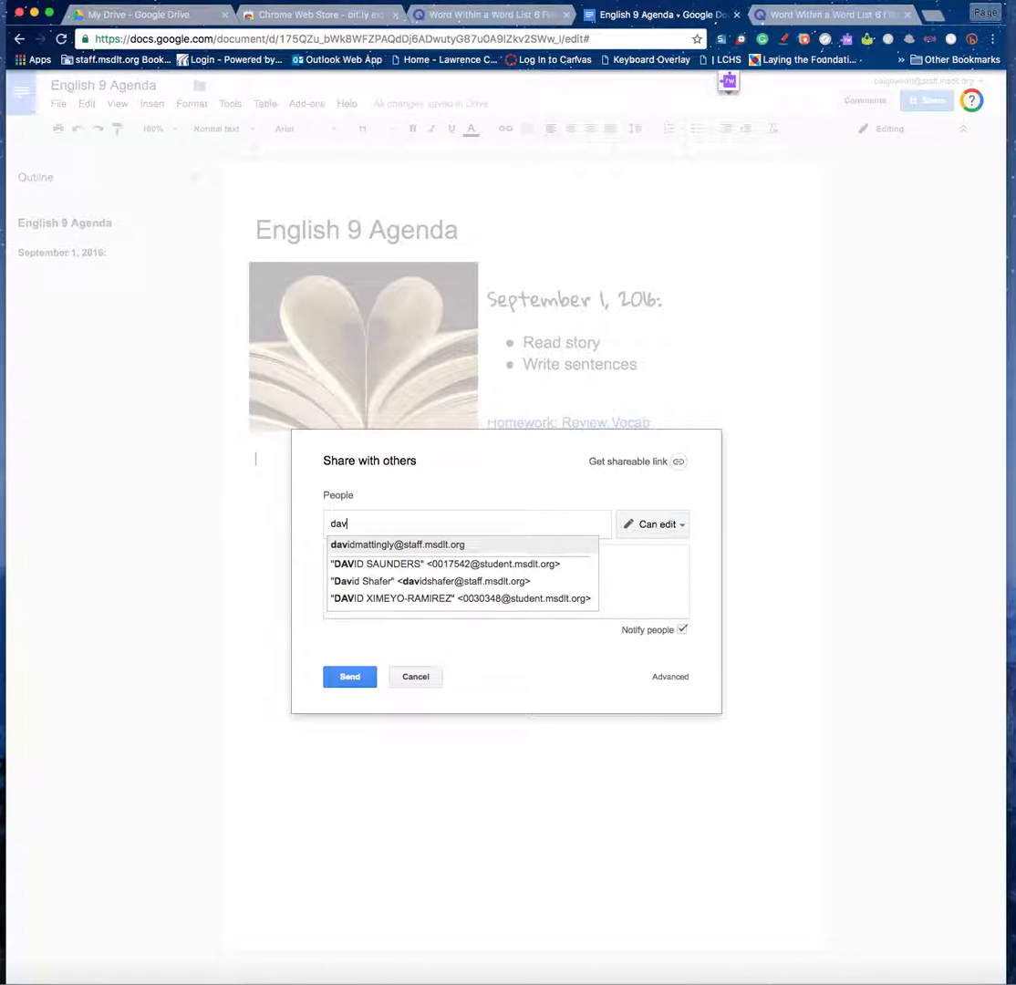
{"action": "left_click", "coordinate": [430, 546]}
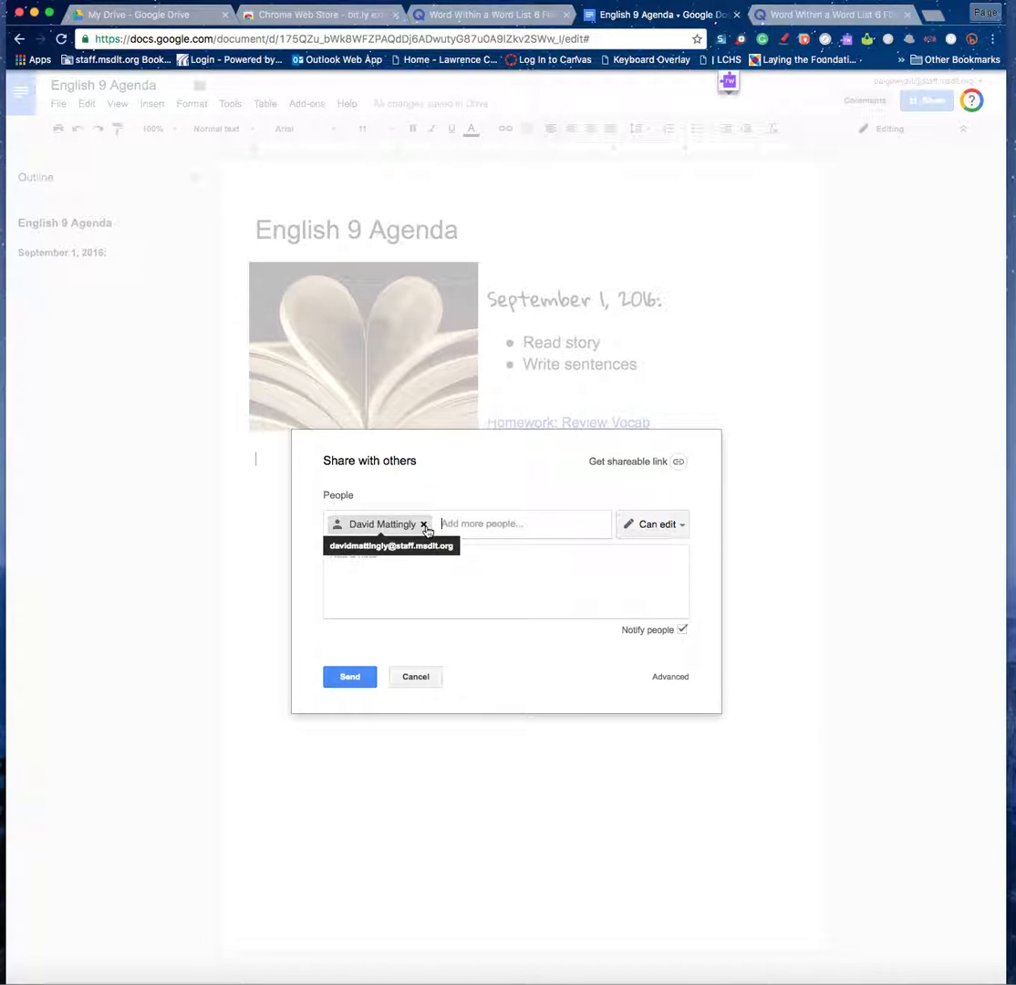
{"action": "left_click", "coordinate": [424, 525]}
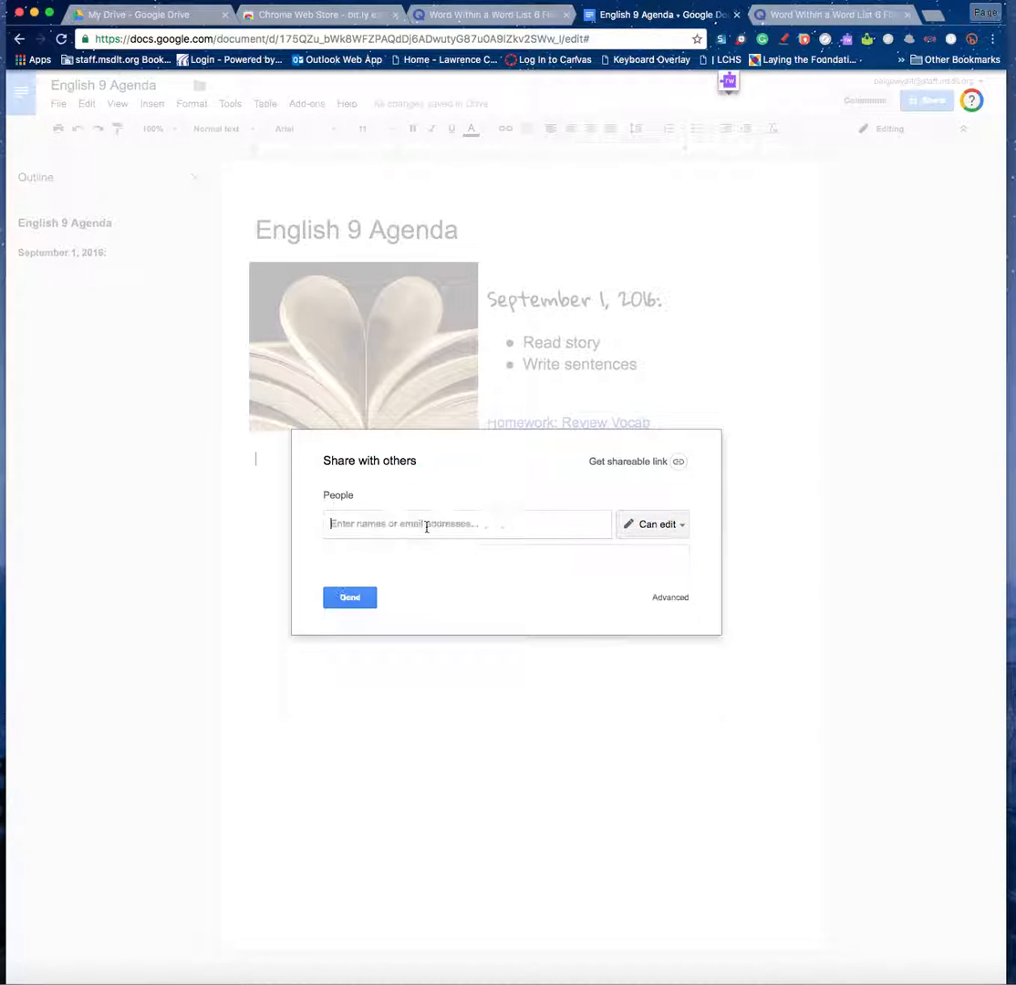
Turn on view-only link sharing for MSD of Lawrence Township and copy the link.
{"action": "left_click", "coordinate": [659, 465]}
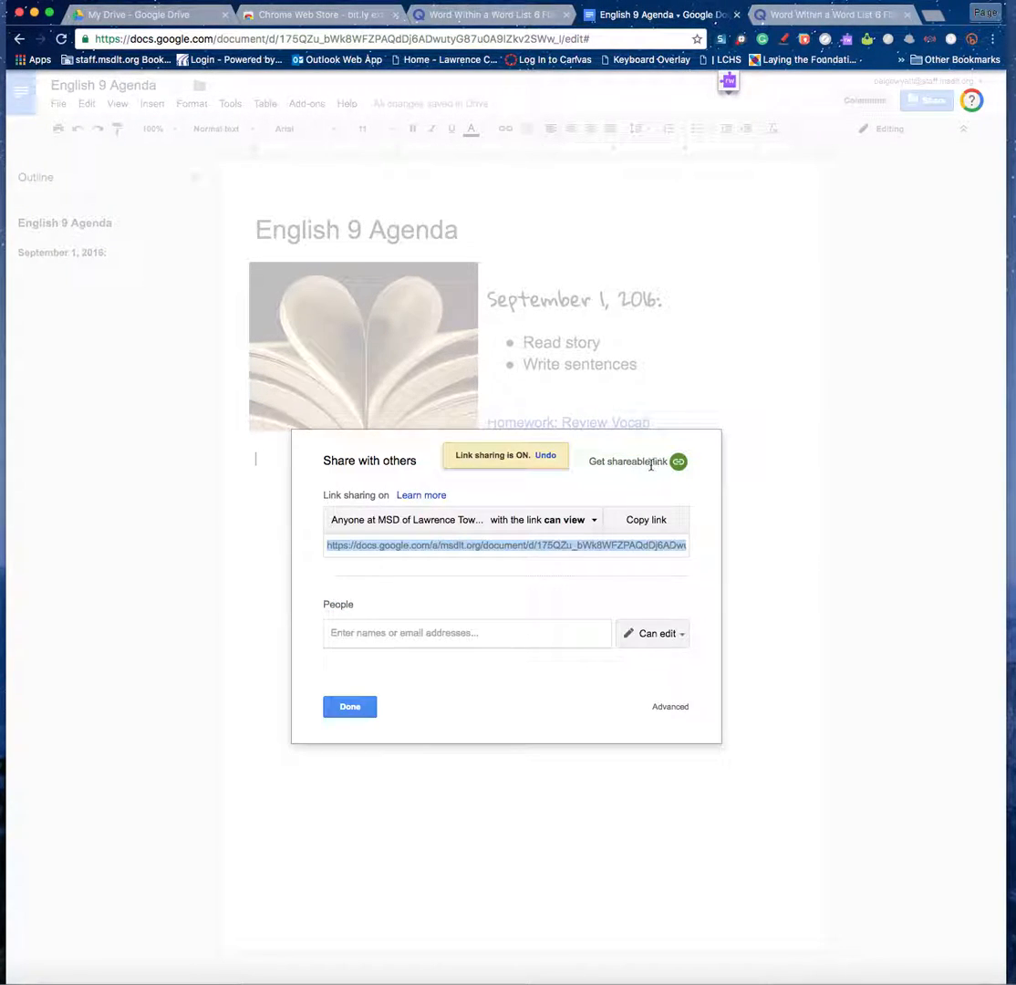
{"action": "left_click", "coordinate": [584, 520]}
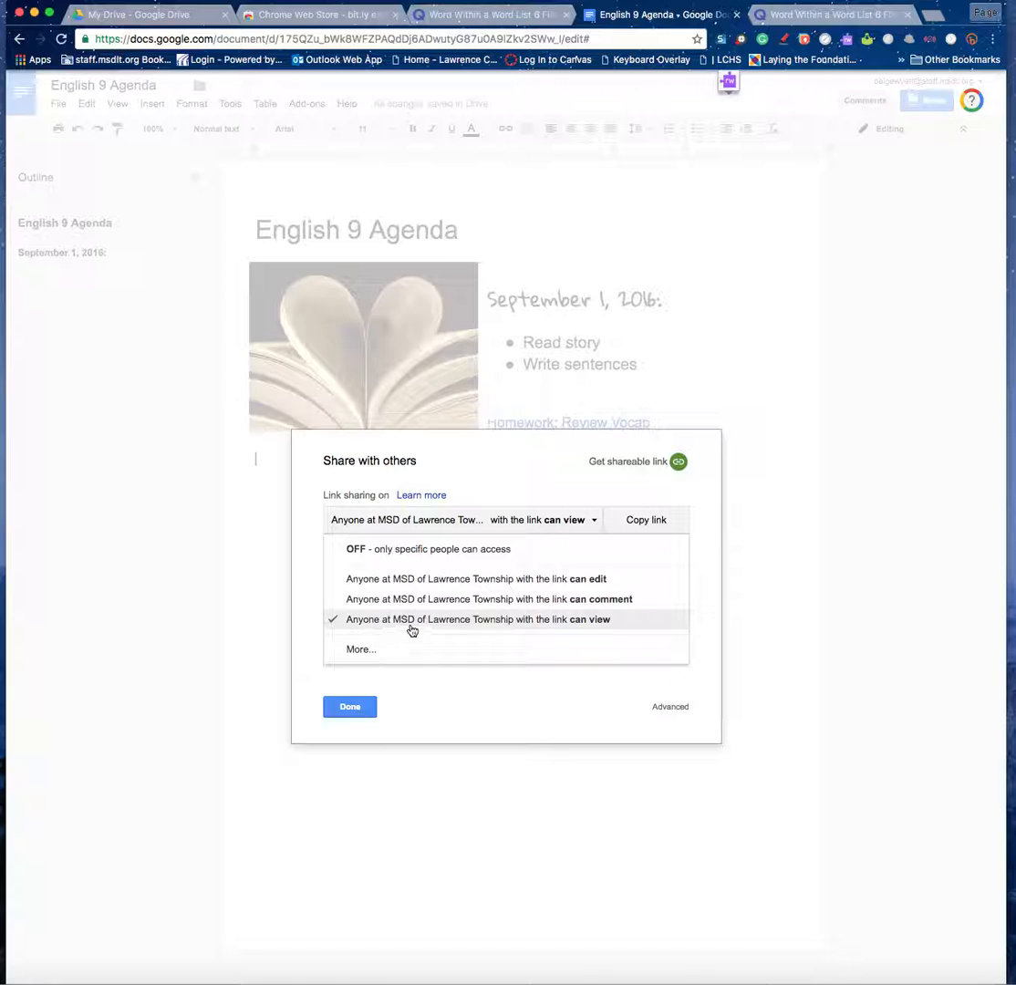
{"action": "left_click", "coordinate": [602, 622]}
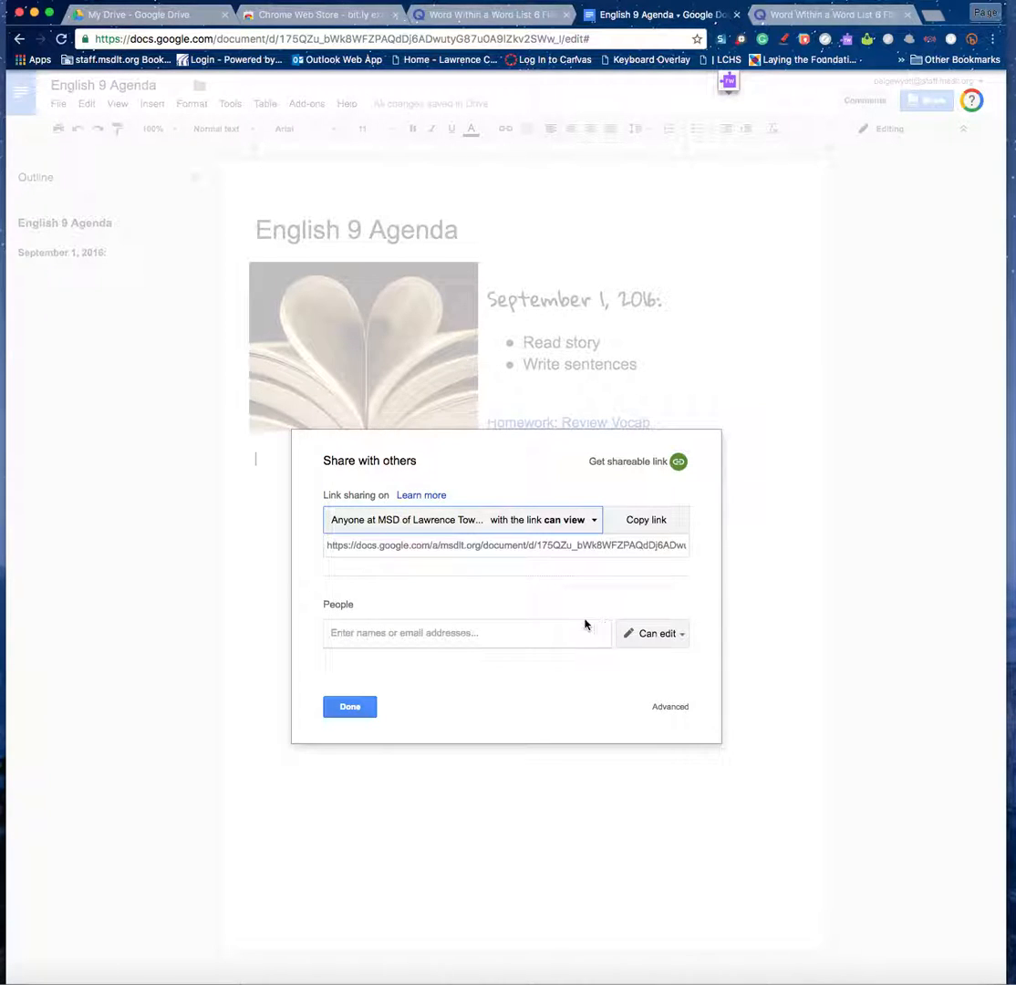
{"action": "left_click", "coordinate": [655, 527]}
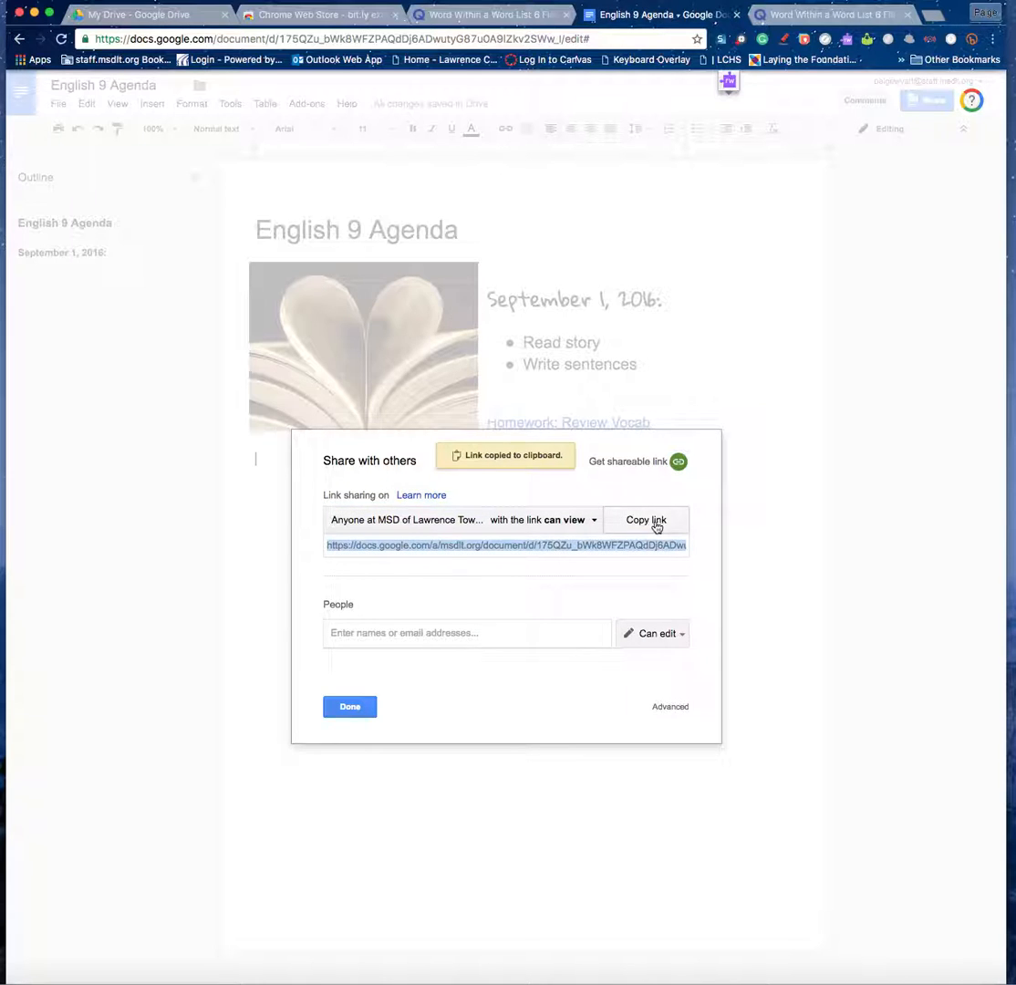
{"action": "left_click", "coordinate": [349, 706]}
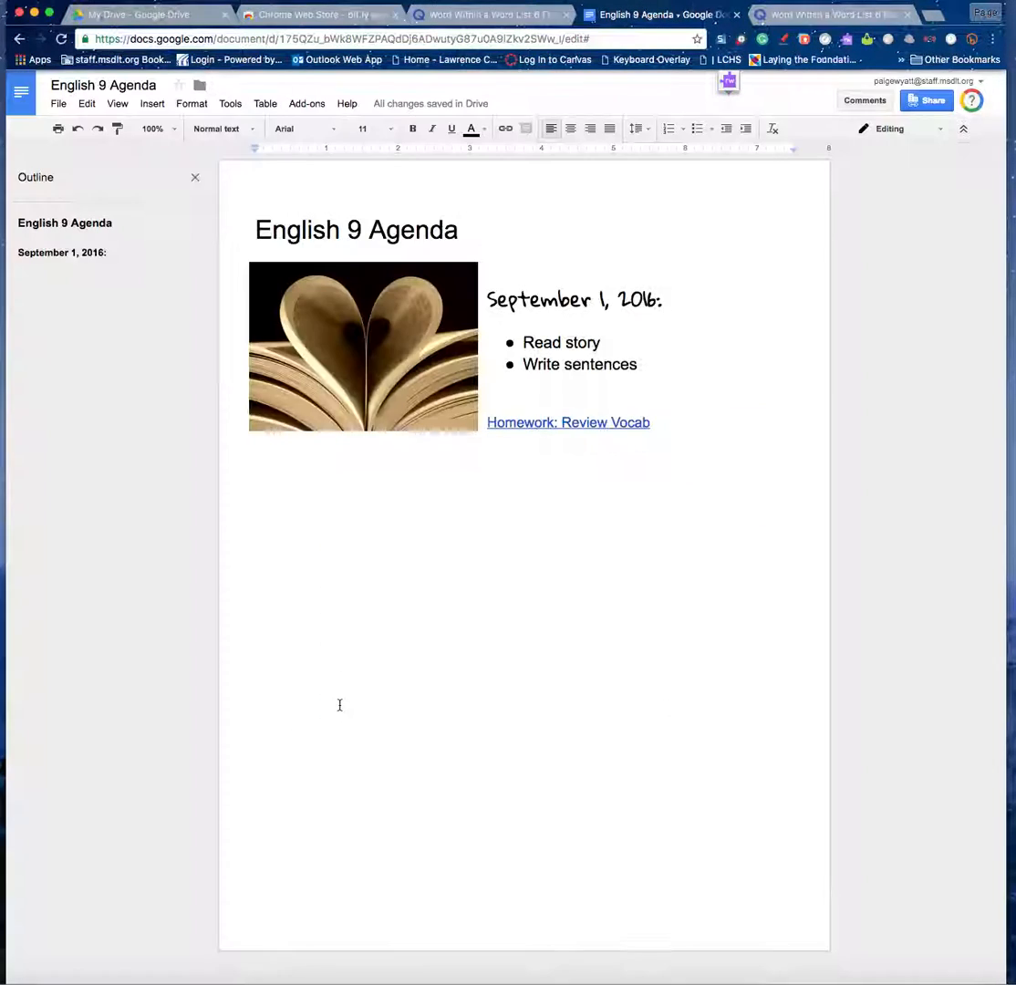
{"action": "left_click", "coordinate": [933, 104]}
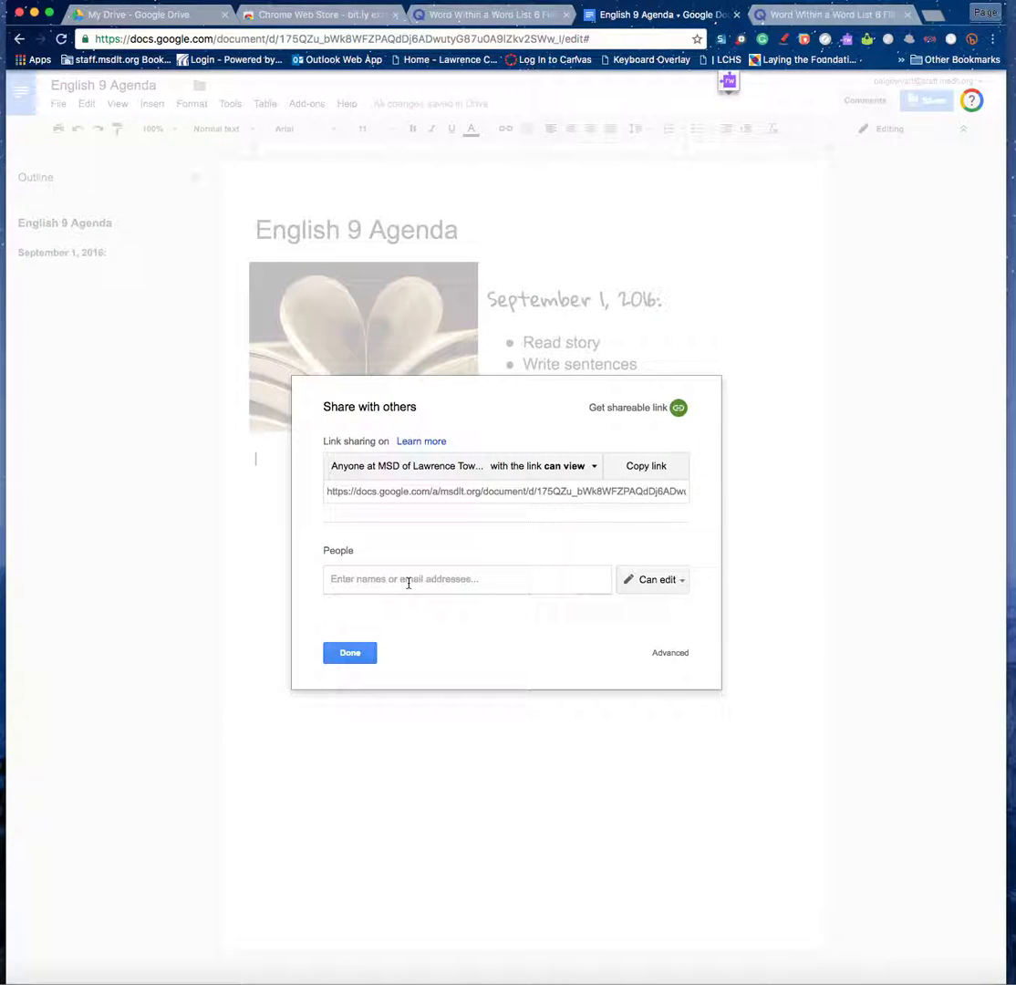
{"action": "type", "text": "david"}
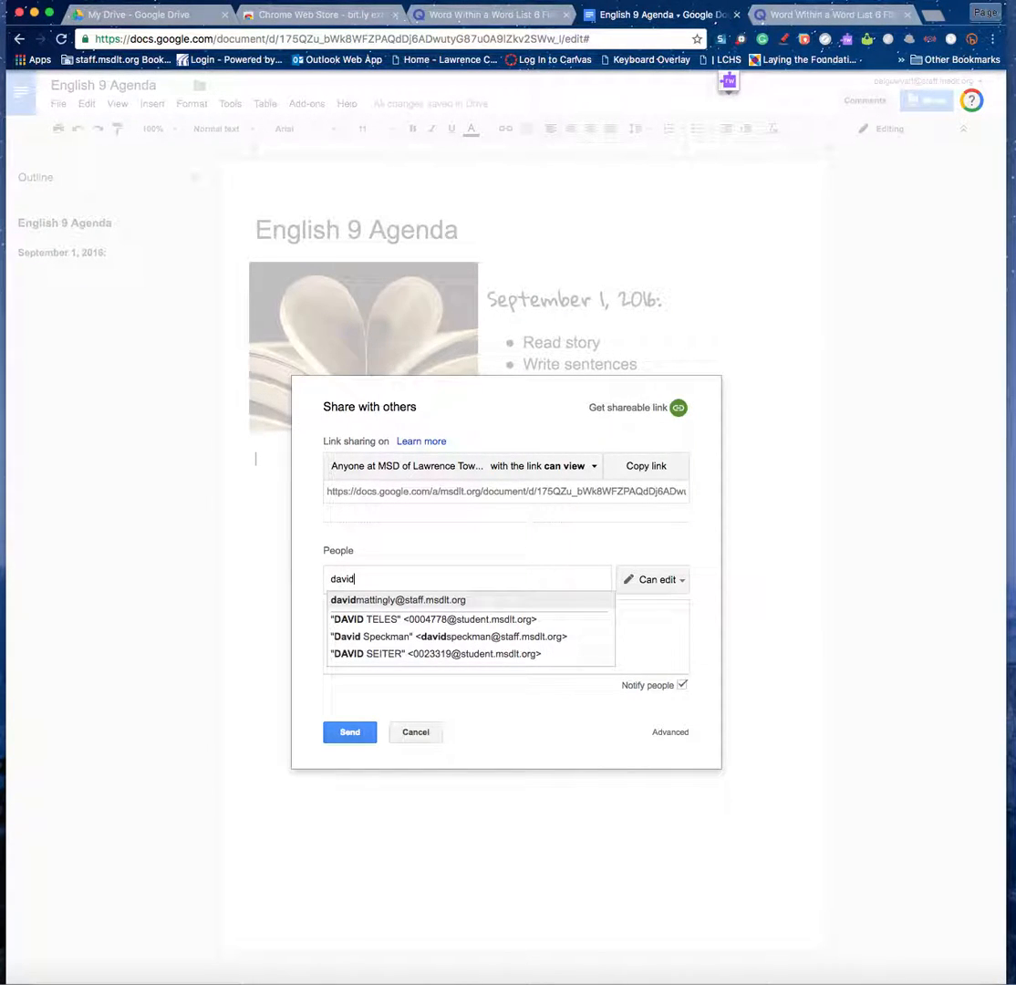
{"action": "left_click", "coordinate": [399, 604]}
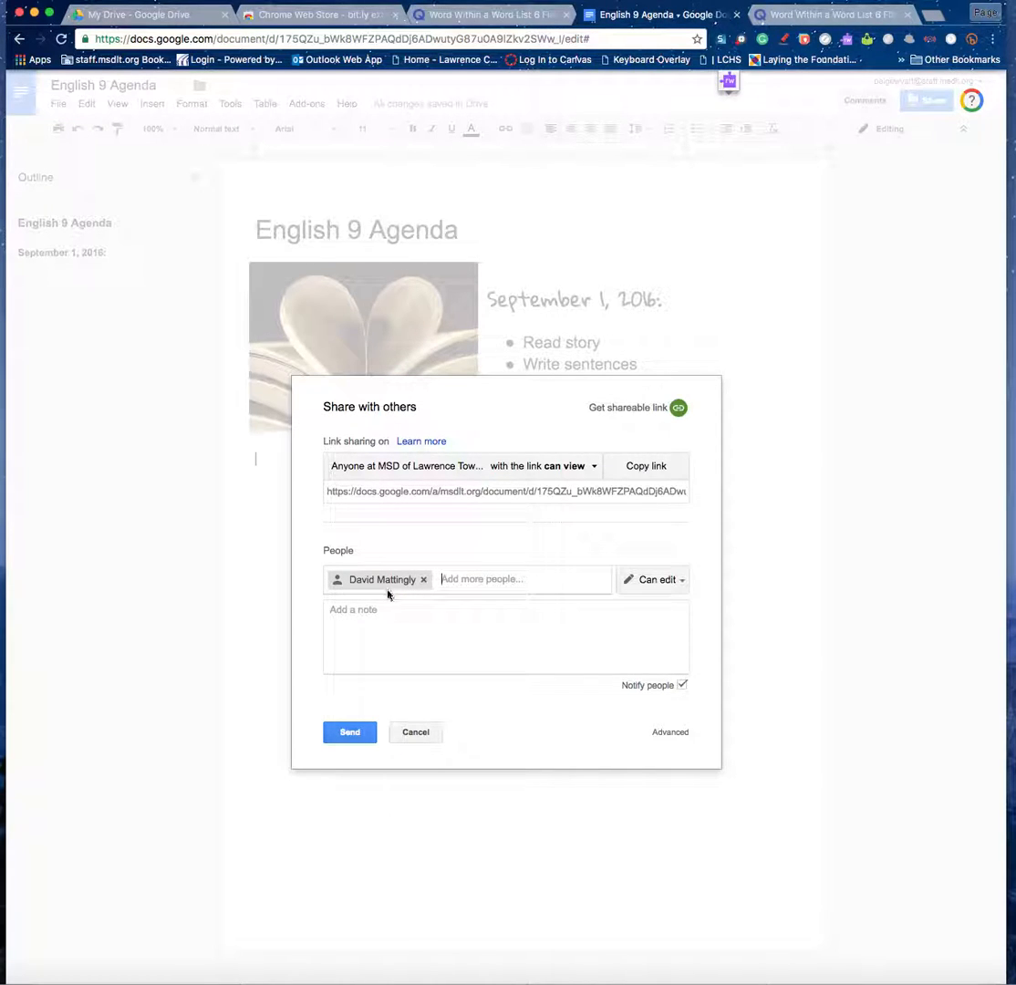
{"action": "left_click", "coordinate": [345, 611]}
{"action": "type", "text": "Hey check this out!"}
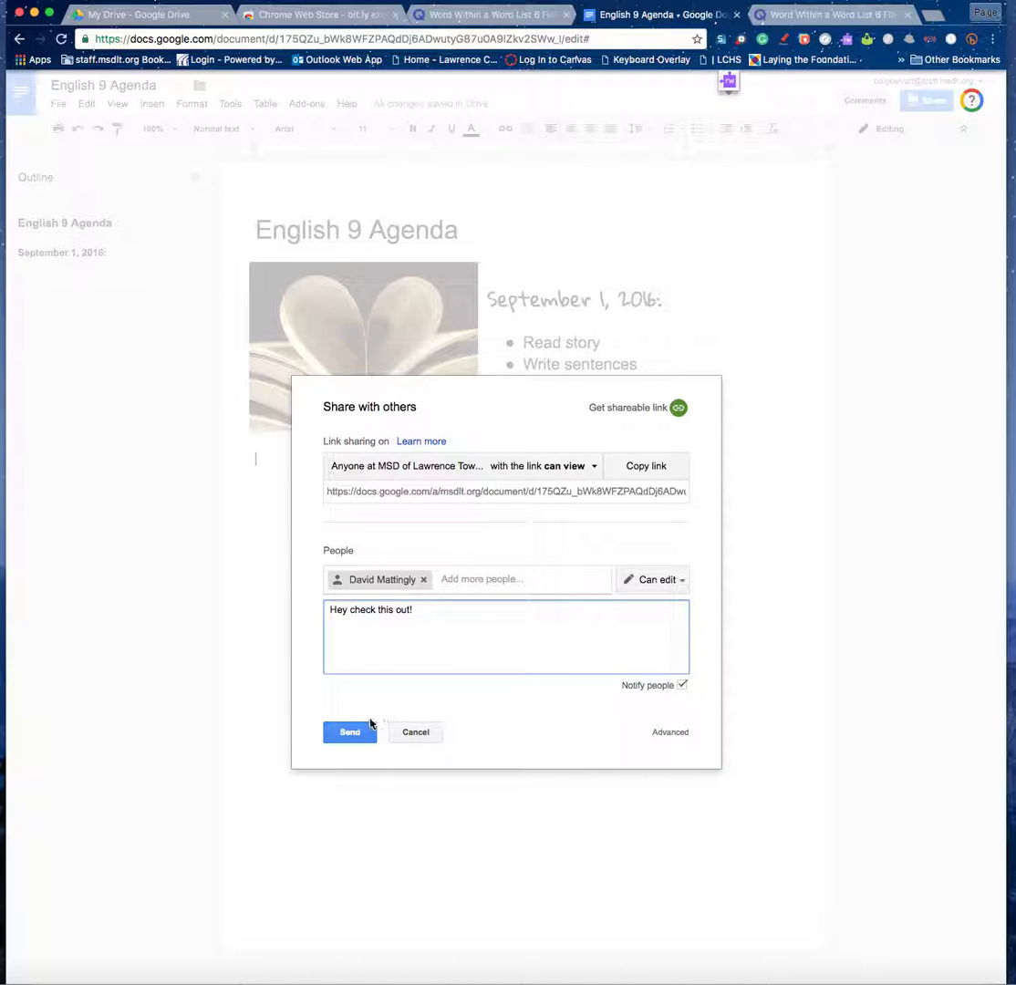
{"action": "left_click", "coordinate": [424, 581]}
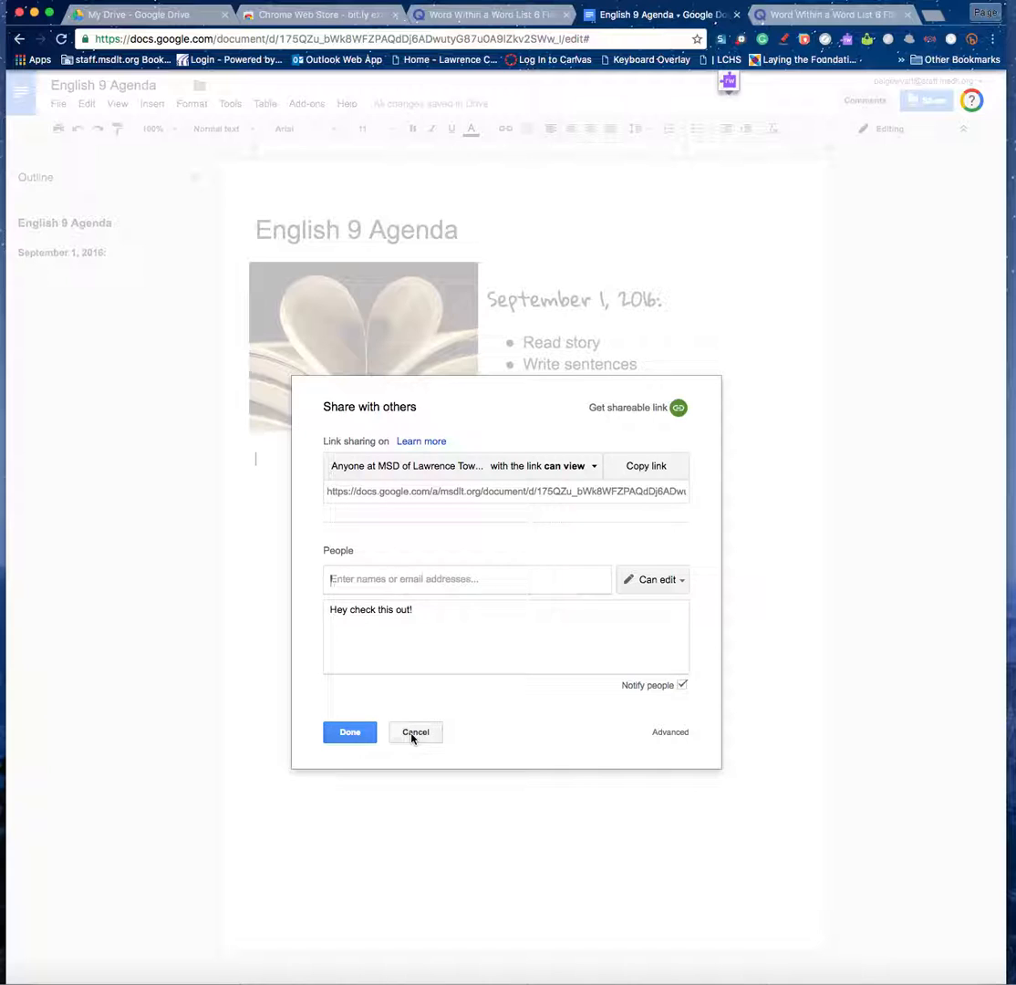
{"action": "left_click", "coordinate": [414, 733]}
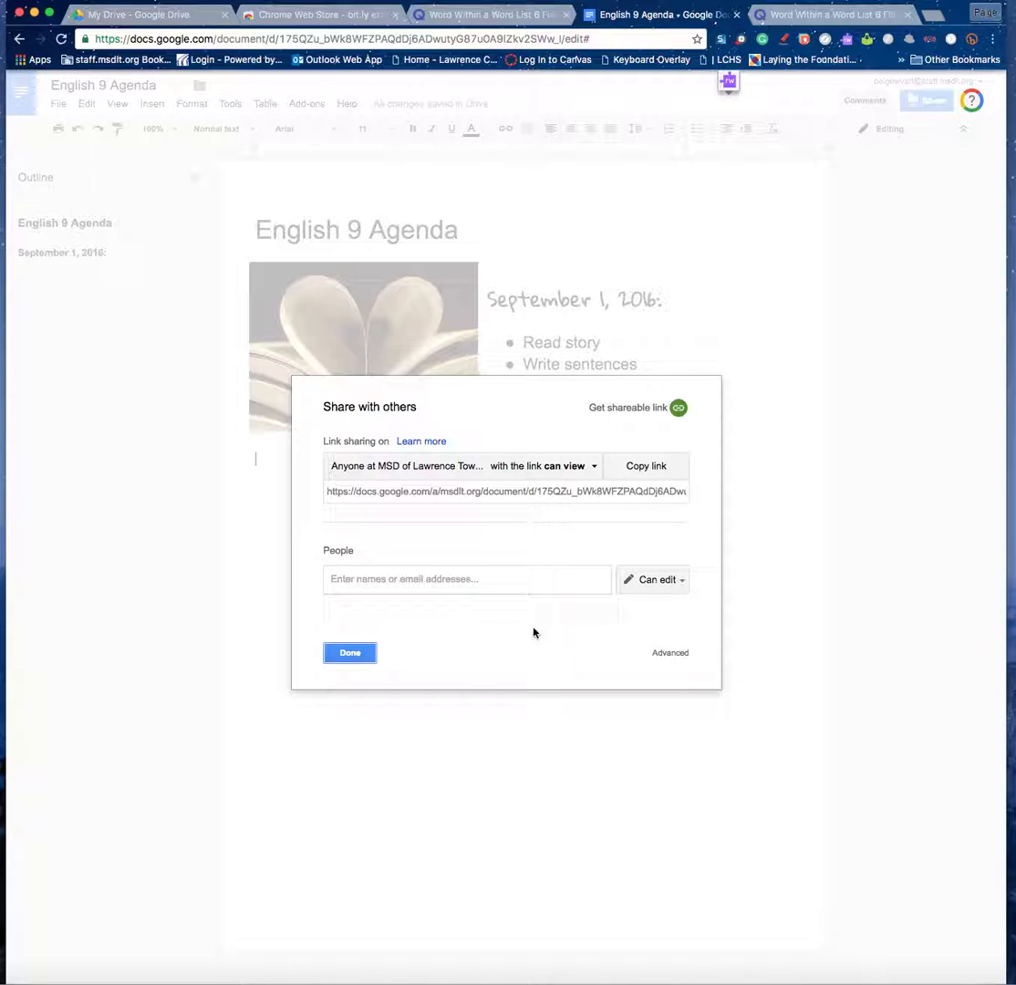
{"action": "left_click", "coordinate": [351, 652]}
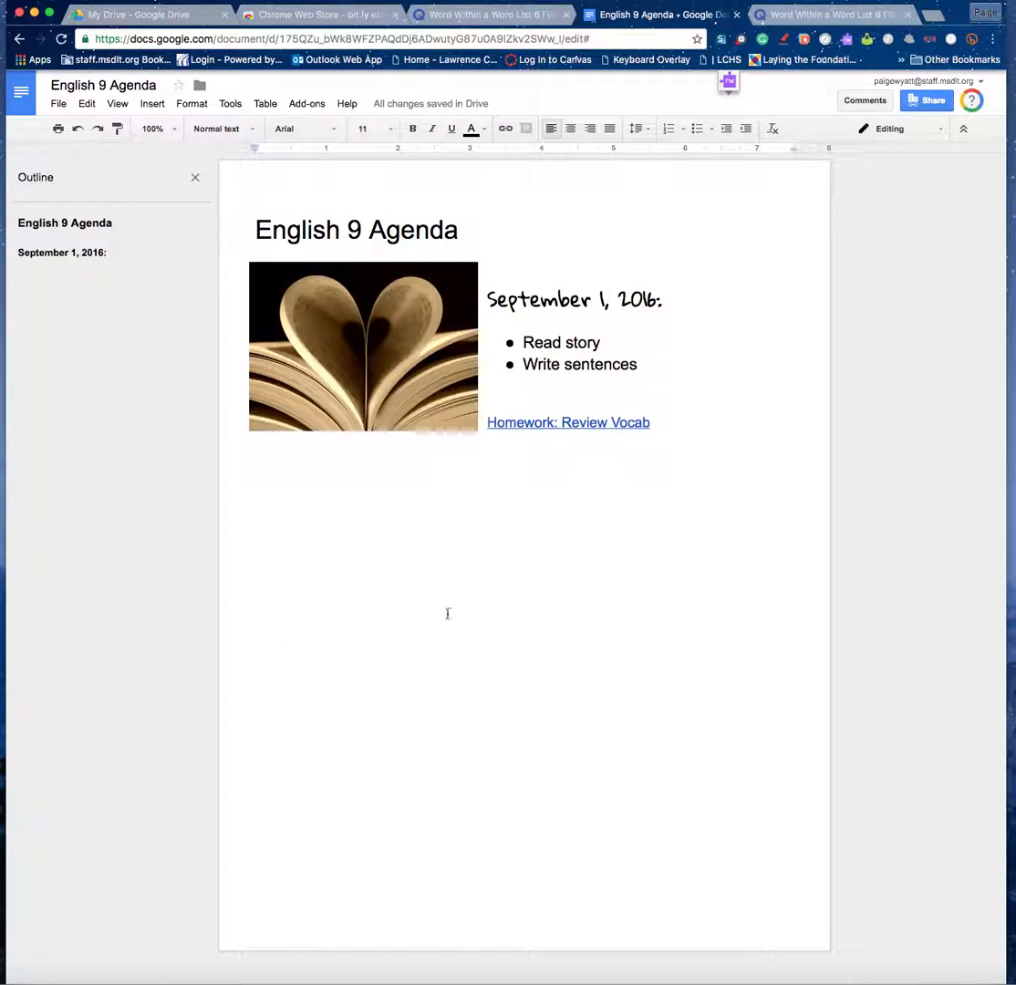
Add 'Type 2 responses here:' with numbered lines 1. and 2. after the homework link.
{"action": "left_click", "coordinate": [654, 424]}
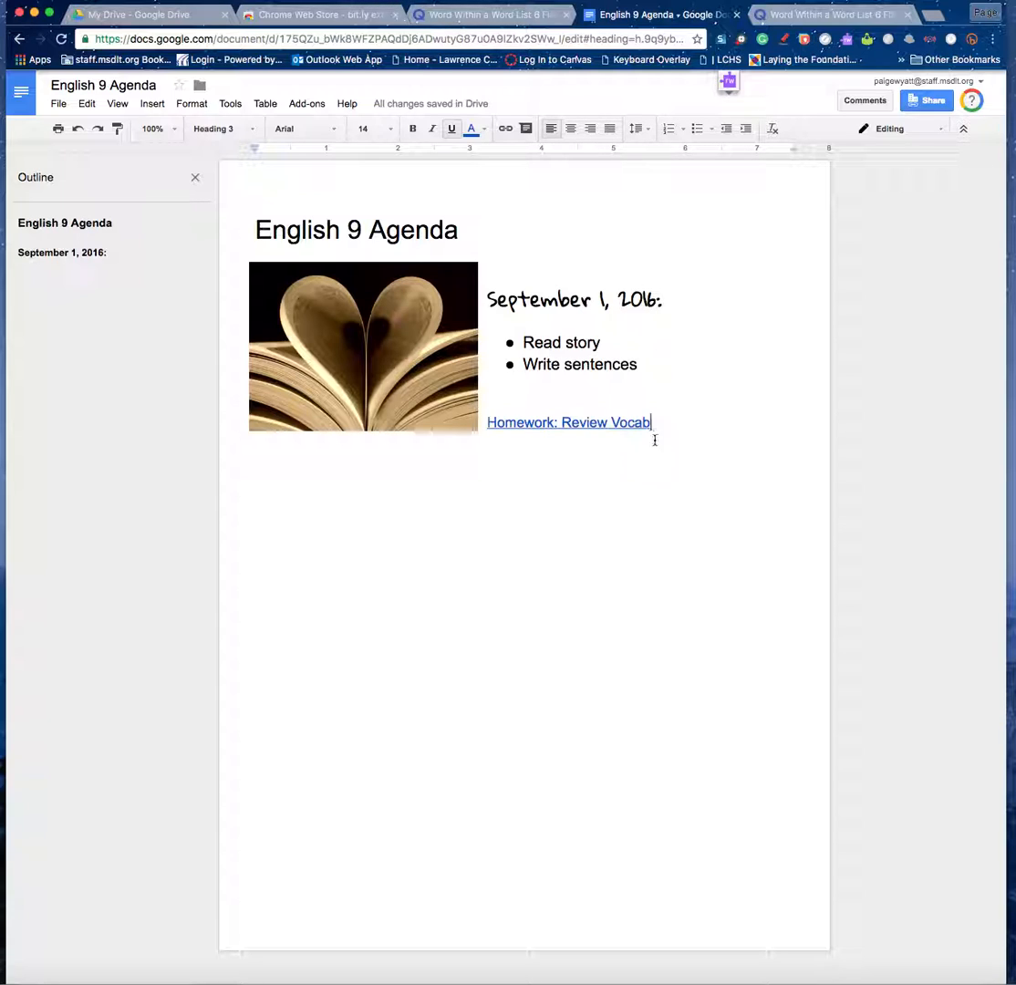
{"action": "key", "text": "Return"}
{"action": "key", "text": "Return"}
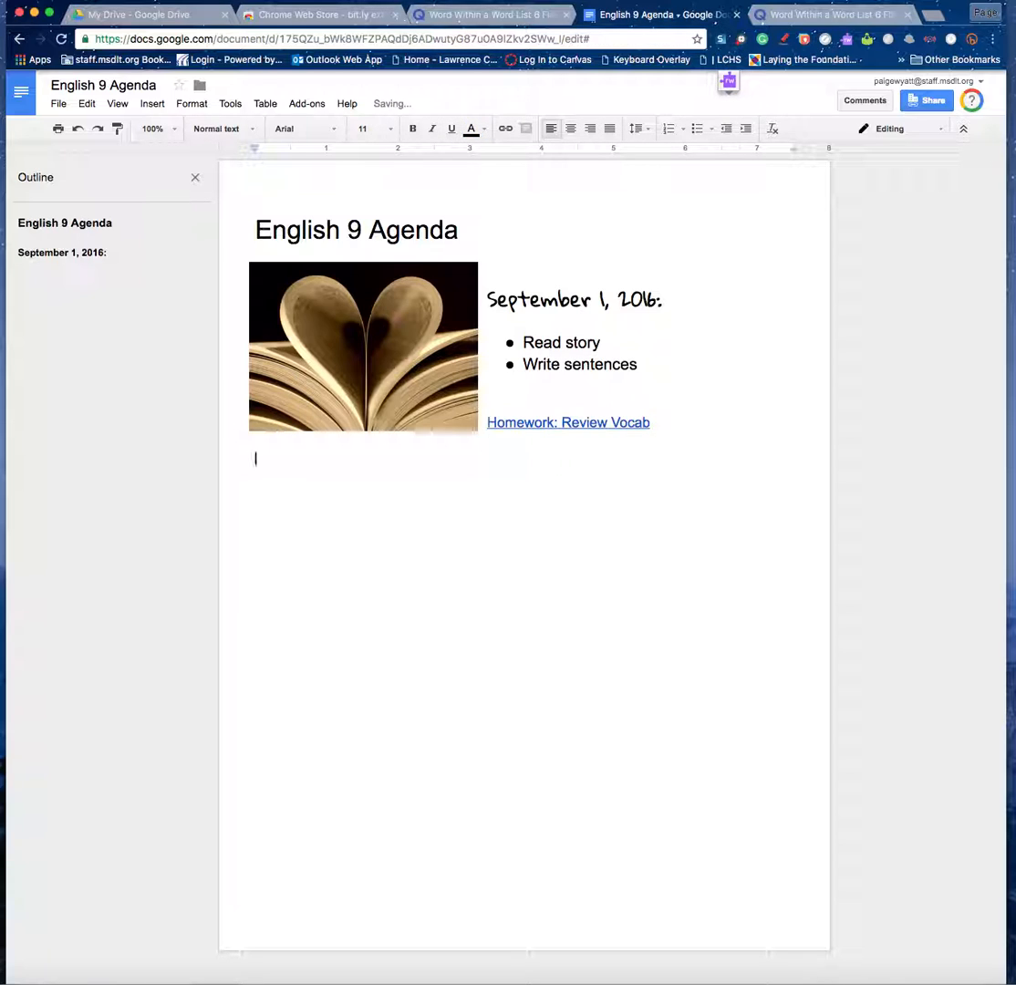
{"action": "type", "text": "Type 2 responses here:"}
{"action": "key", "text": "Return"}
{"action": "key", "text": "Return"}
{"action": "type", "text": "1.2"}
{"action": "key", "text": "BackSpace"}
{"action": "key", "text": "Return"}
{"action": "type", "text": "2."}
{"action": "key", "text": "Return"}
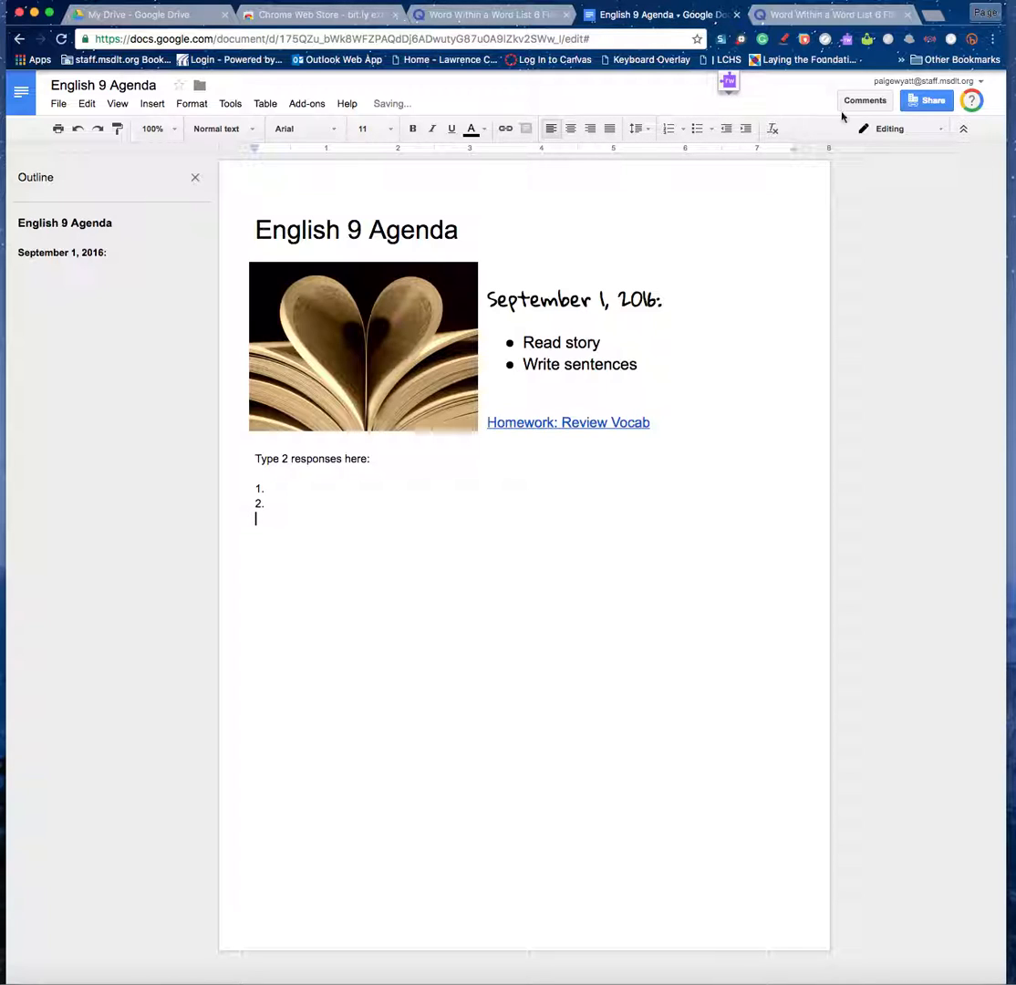
Copy the English 9 Agenda document's web address.
{"action": "left_click", "coordinate": [483, 40]}
{"action": "right_click", "coordinate": [482, 42]}
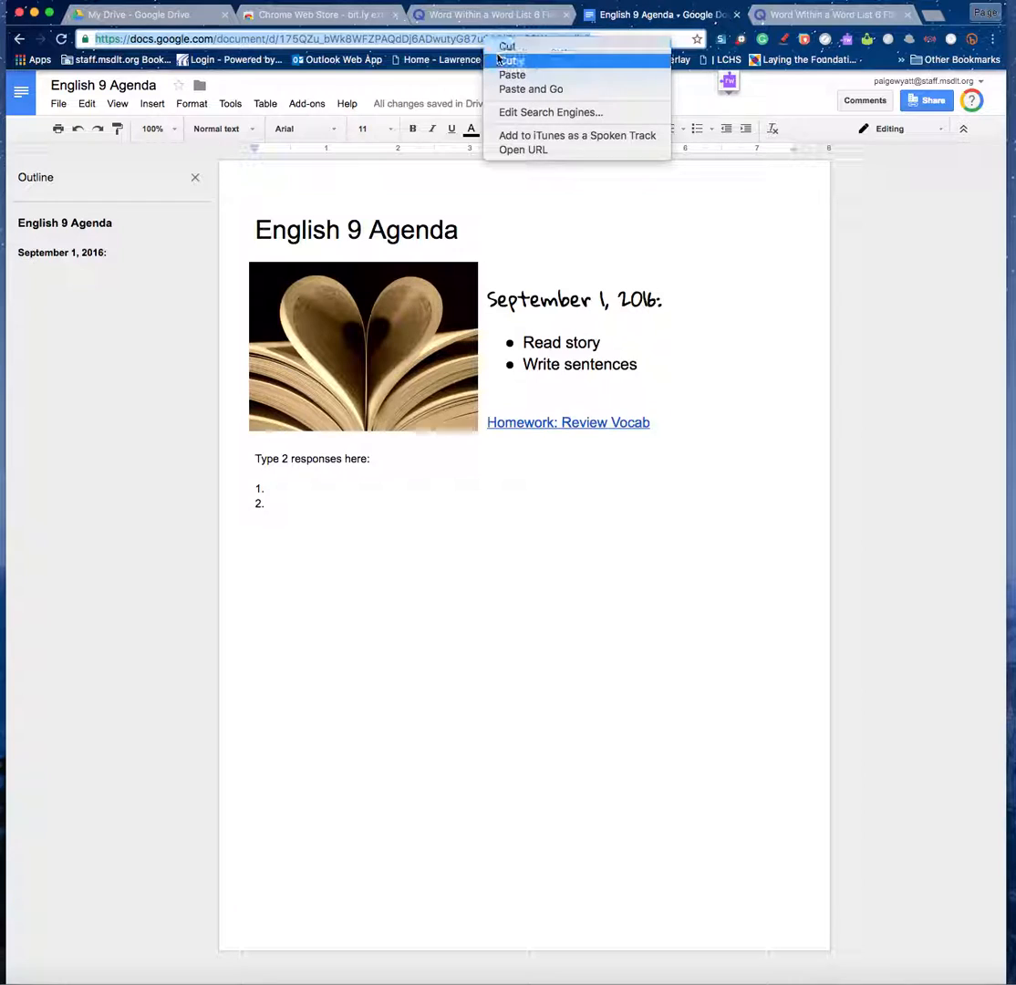
{"action": "left_click", "coordinate": [500, 61]}
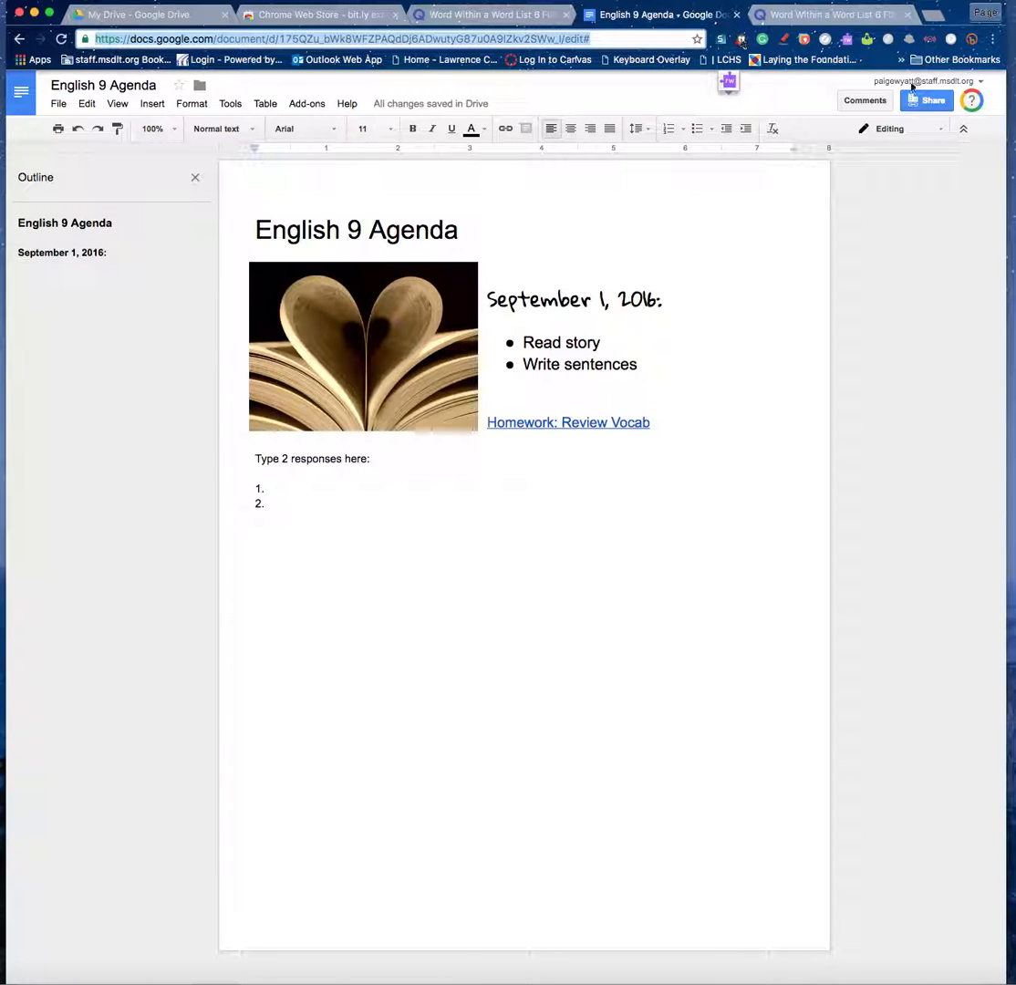
{"action": "left_click", "coordinate": [935, 19]}
Start a new assignment in the English 9 Lyceum Canvas course.
{"action": "left_click", "coordinate": [559, 61]}
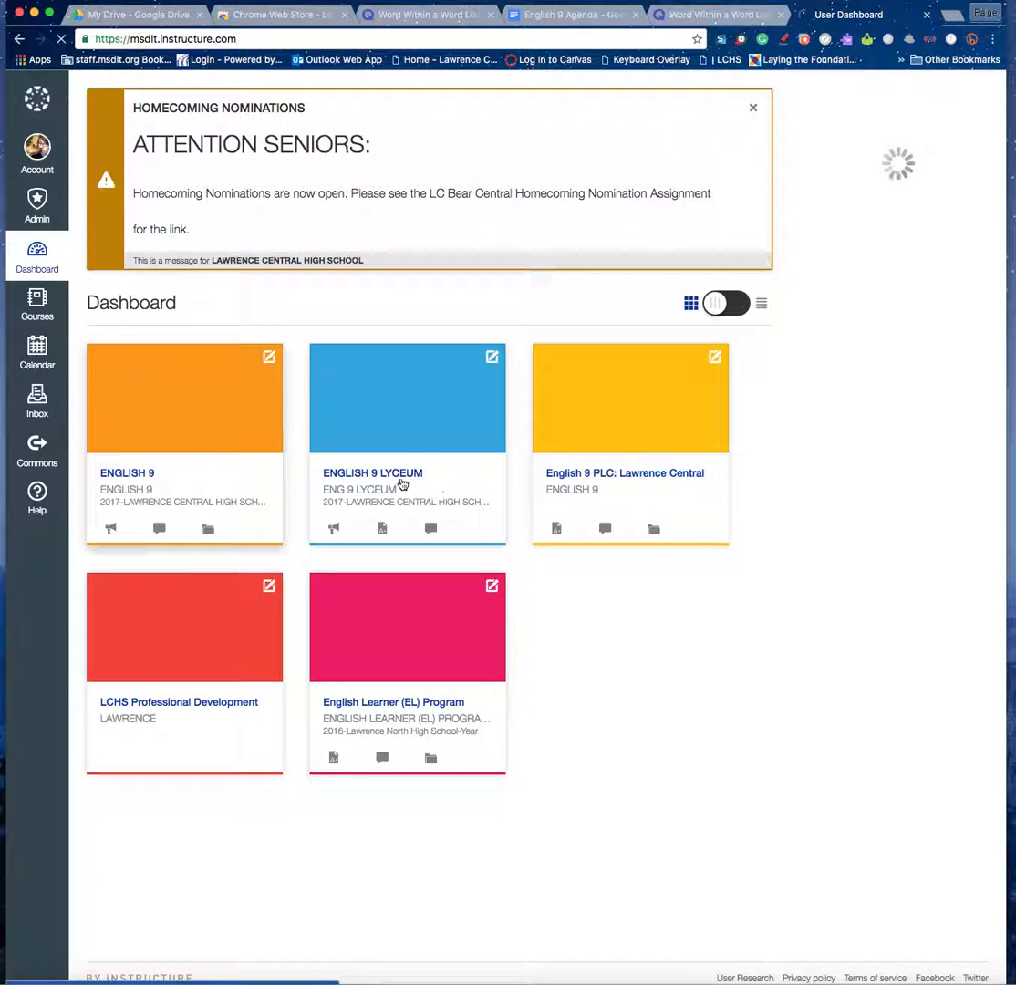
{"action": "left_click", "coordinate": [360, 481]}
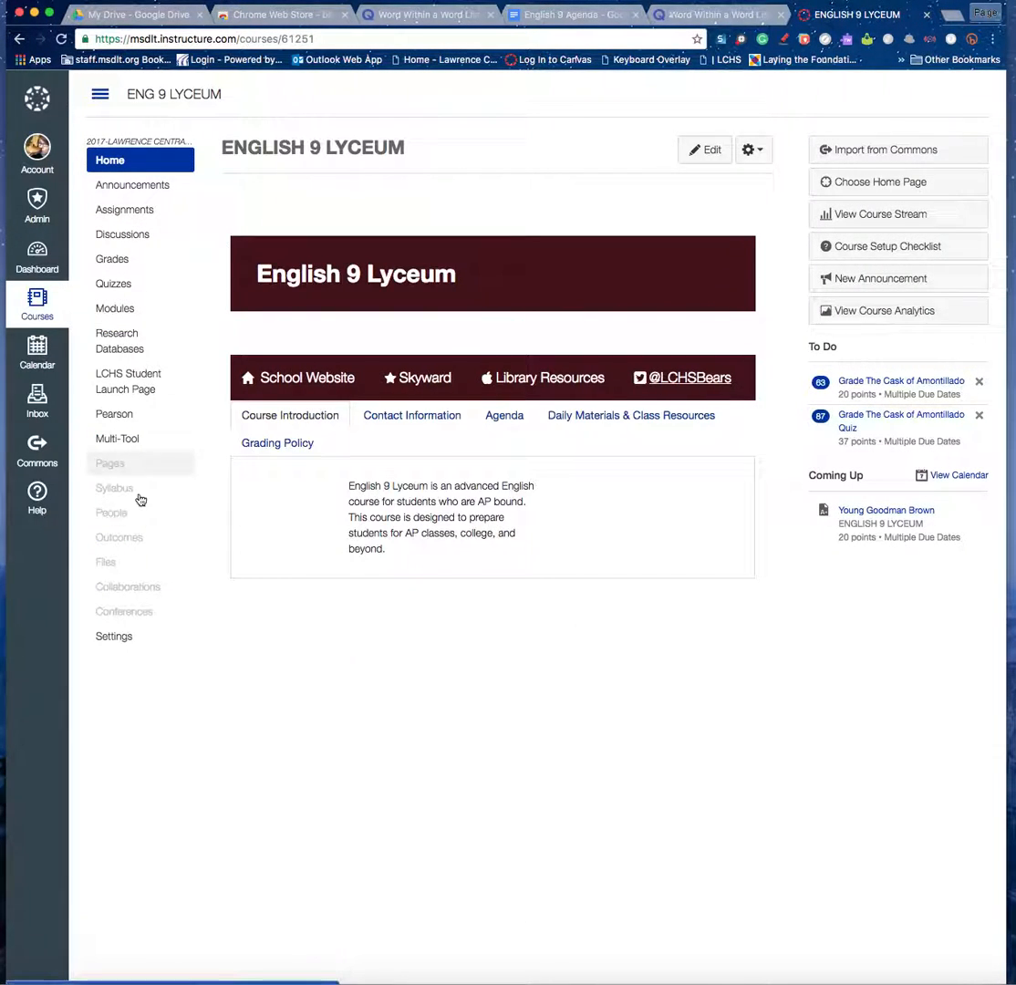
{"action": "left_click", "coordinate": [129, 213]}
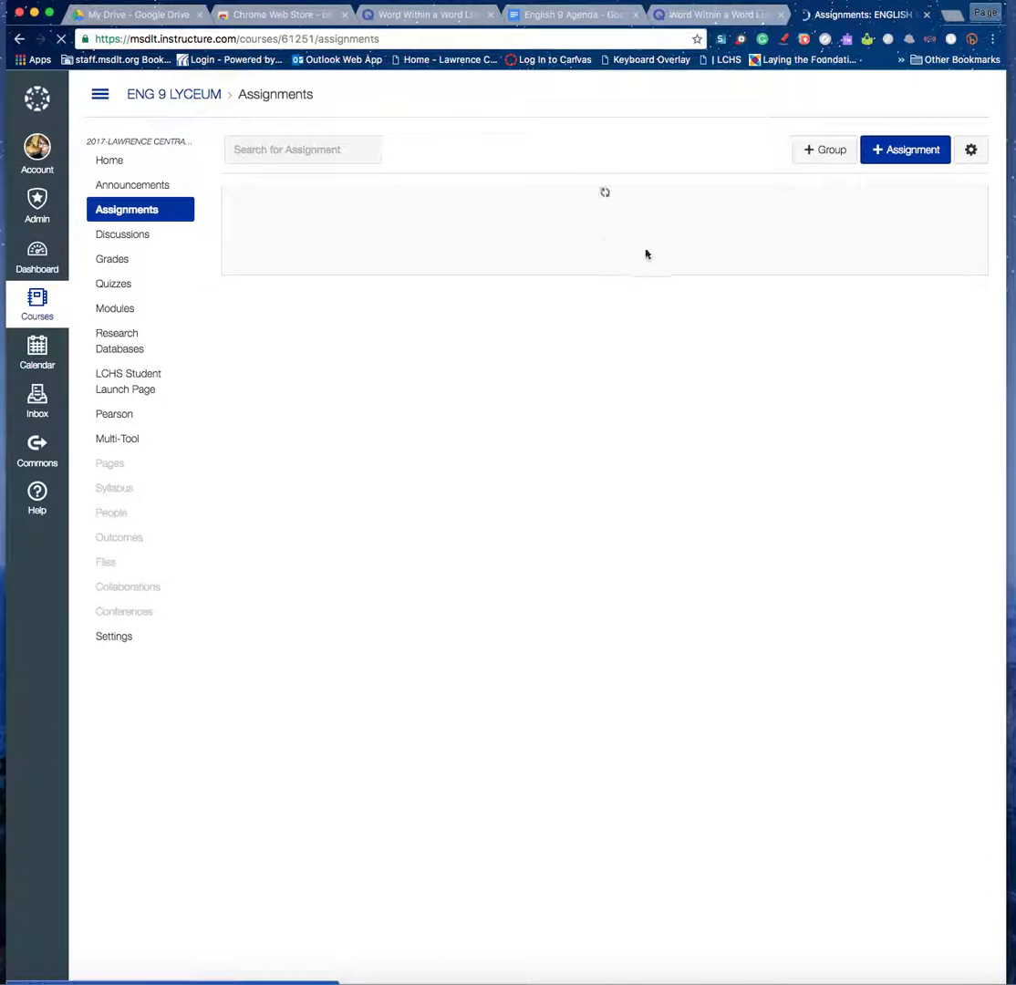
{"action": "left_click", "coordinate": [889, 153]}
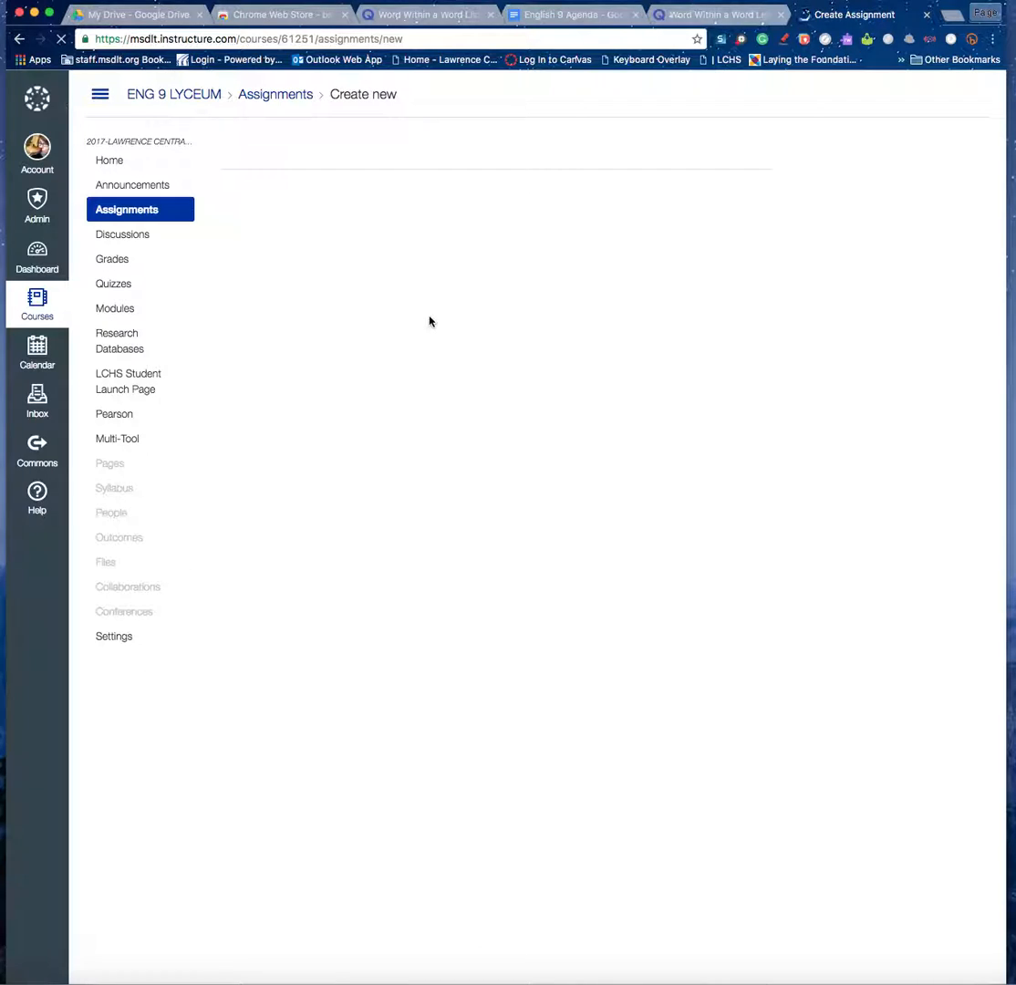
Link 'Click here to access the assignment:' to the document address ending in /copy.
{"action": "left_click", "coordinate": [422, 328]}
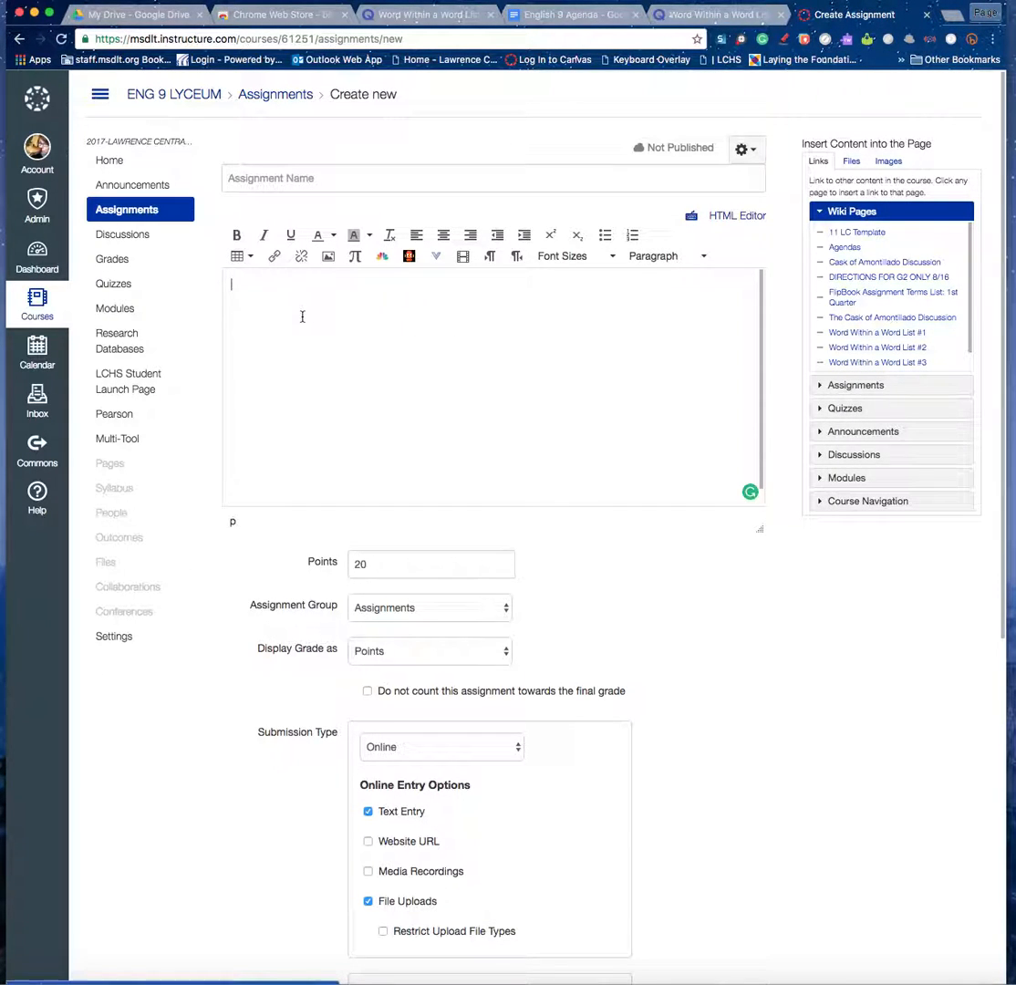
{"action": "type", "text": "Click here to access the as"}
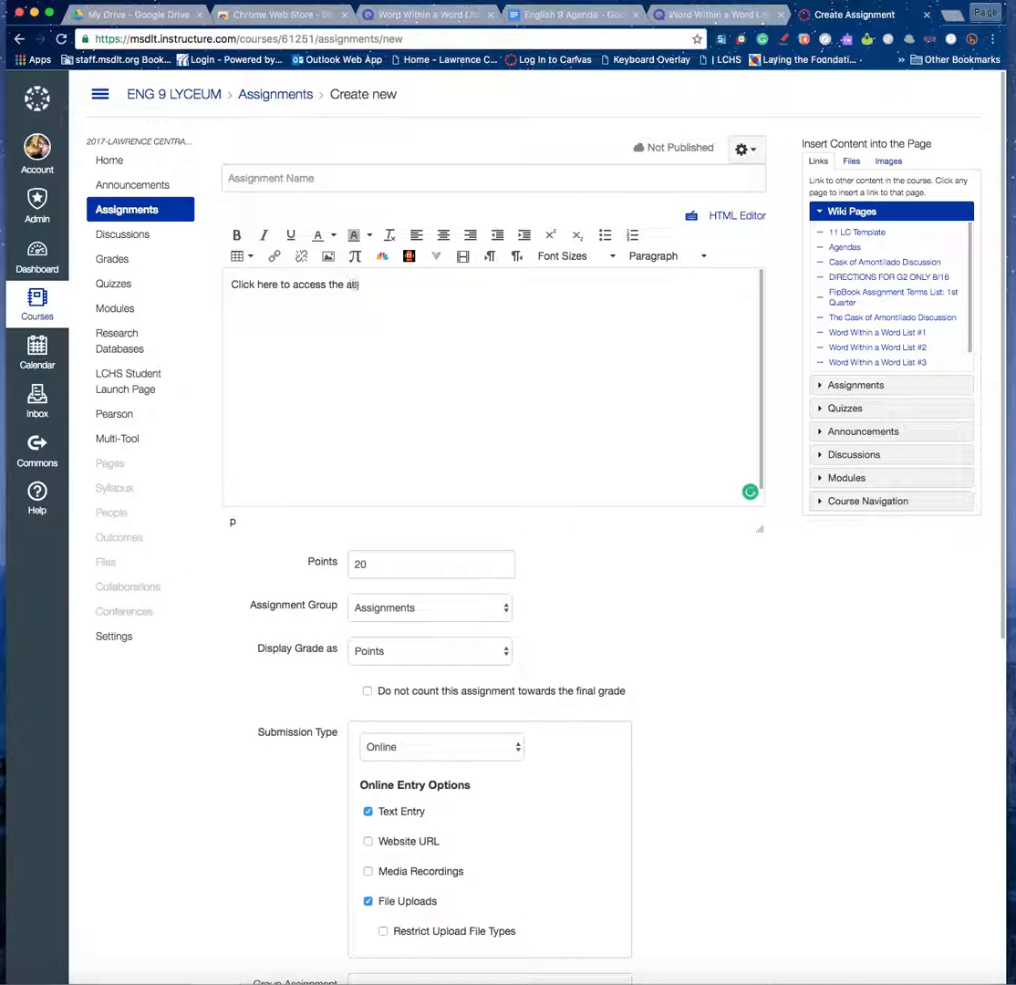
{"action": "type", "text": "signment:"}
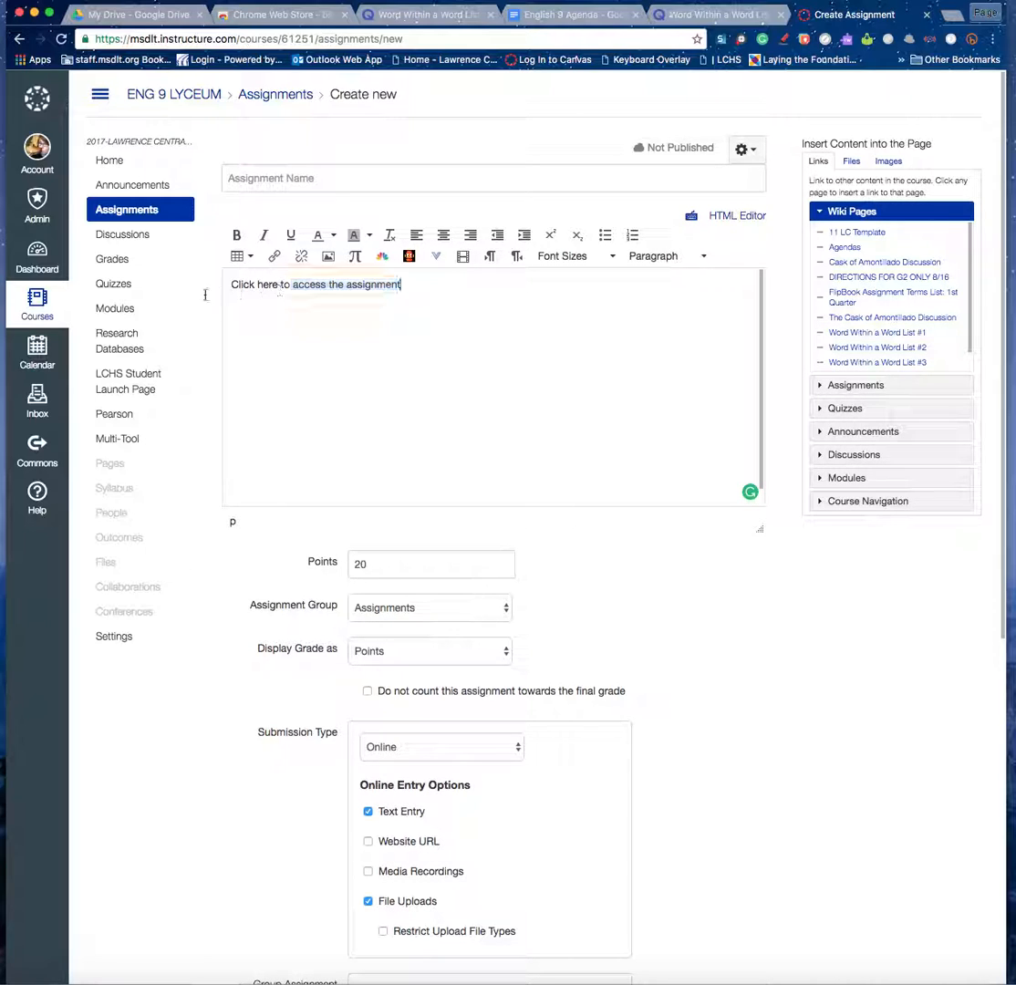
{"action": "left_click_drag", "start_coordinate": [411, 284], "coordinate": [232, 284]}
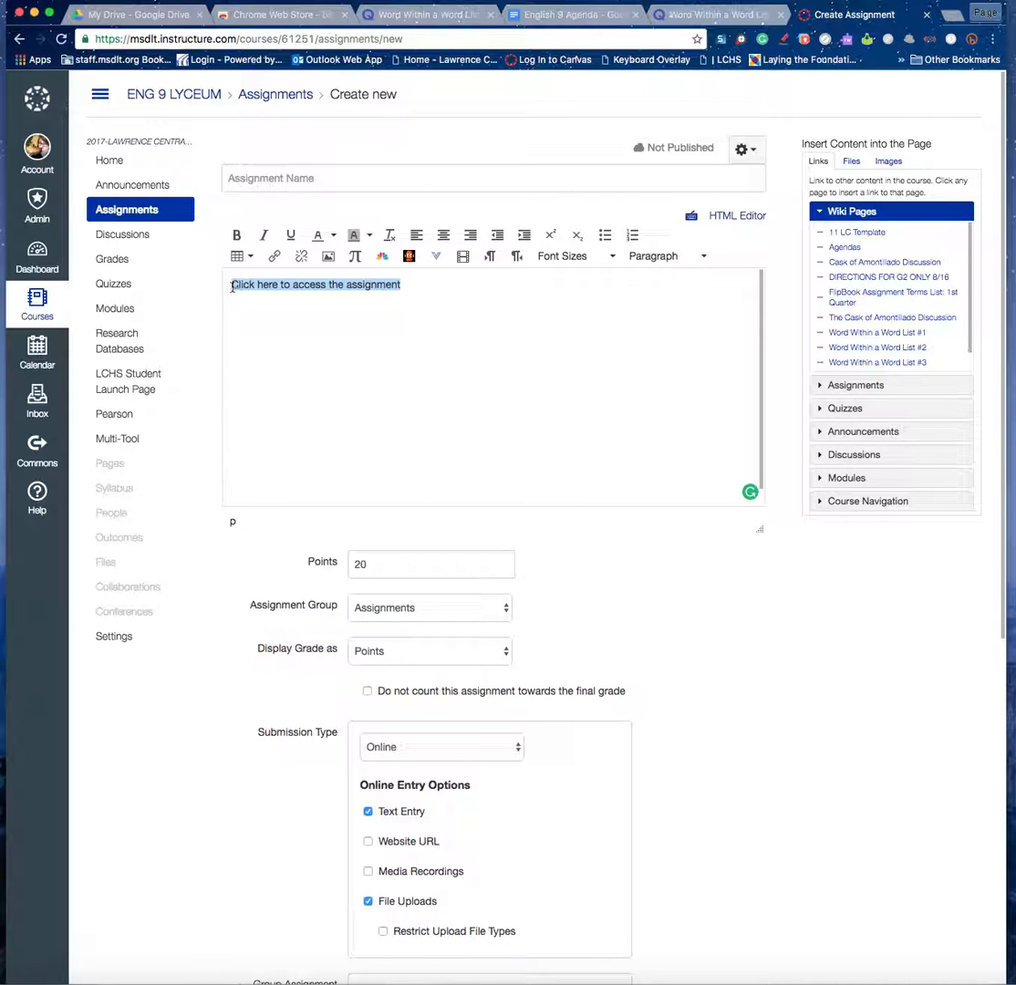
{"action": "key", "text": "ctrl+k"}
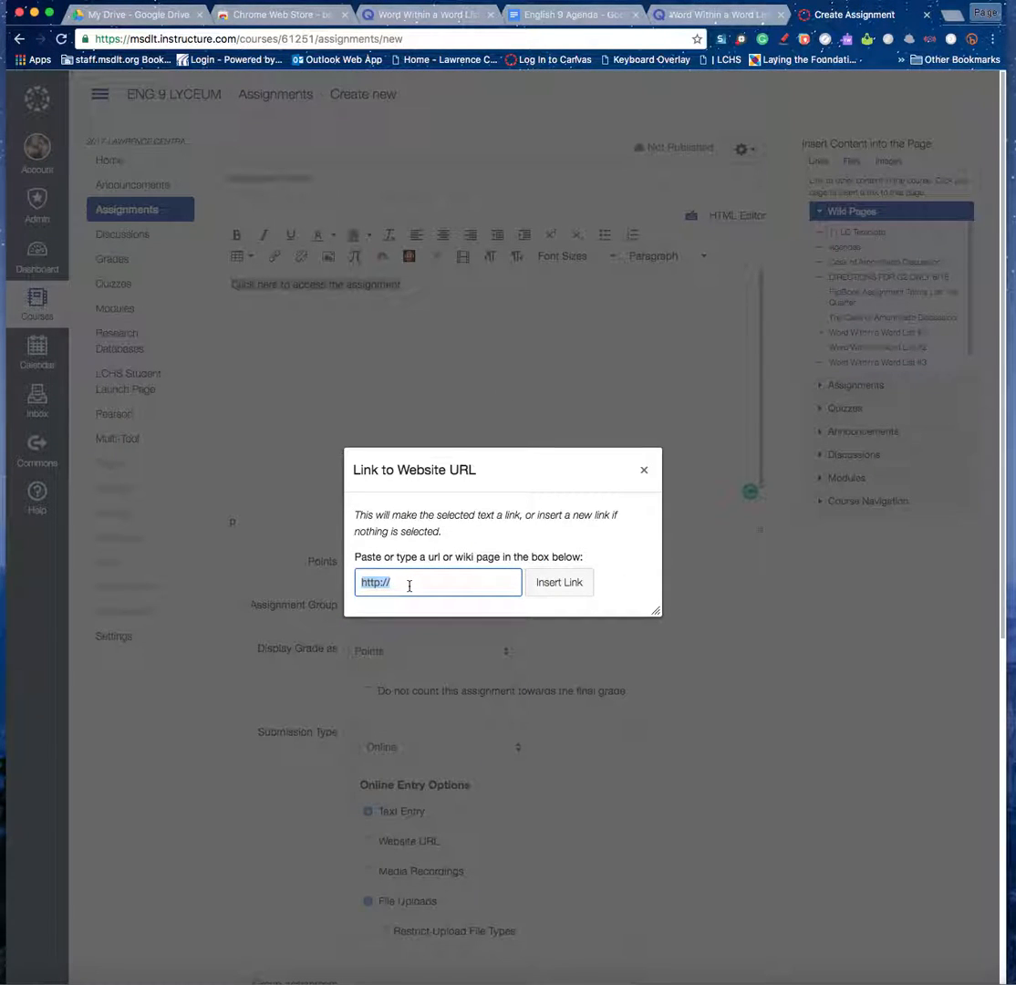
{"action": "key", "text": "ctrl+v"}
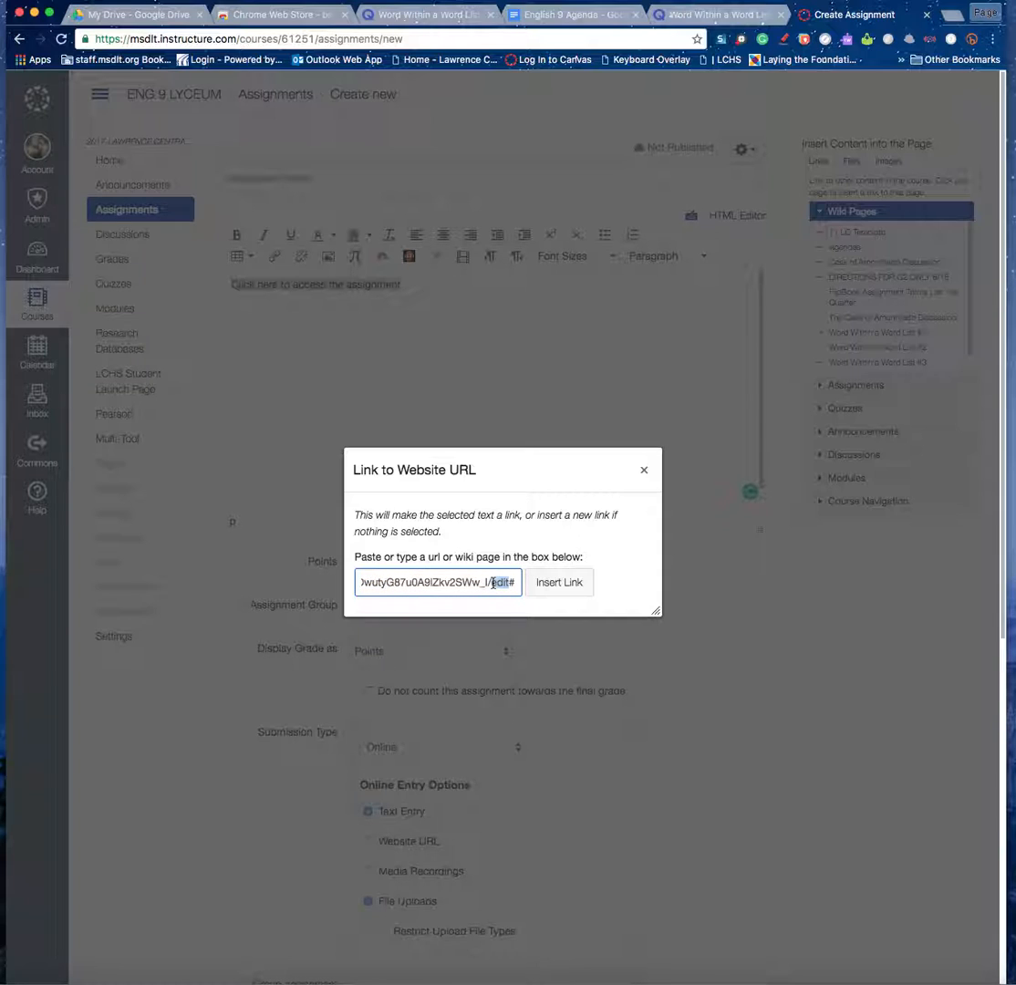
{"action": "type", "text": "copy"}
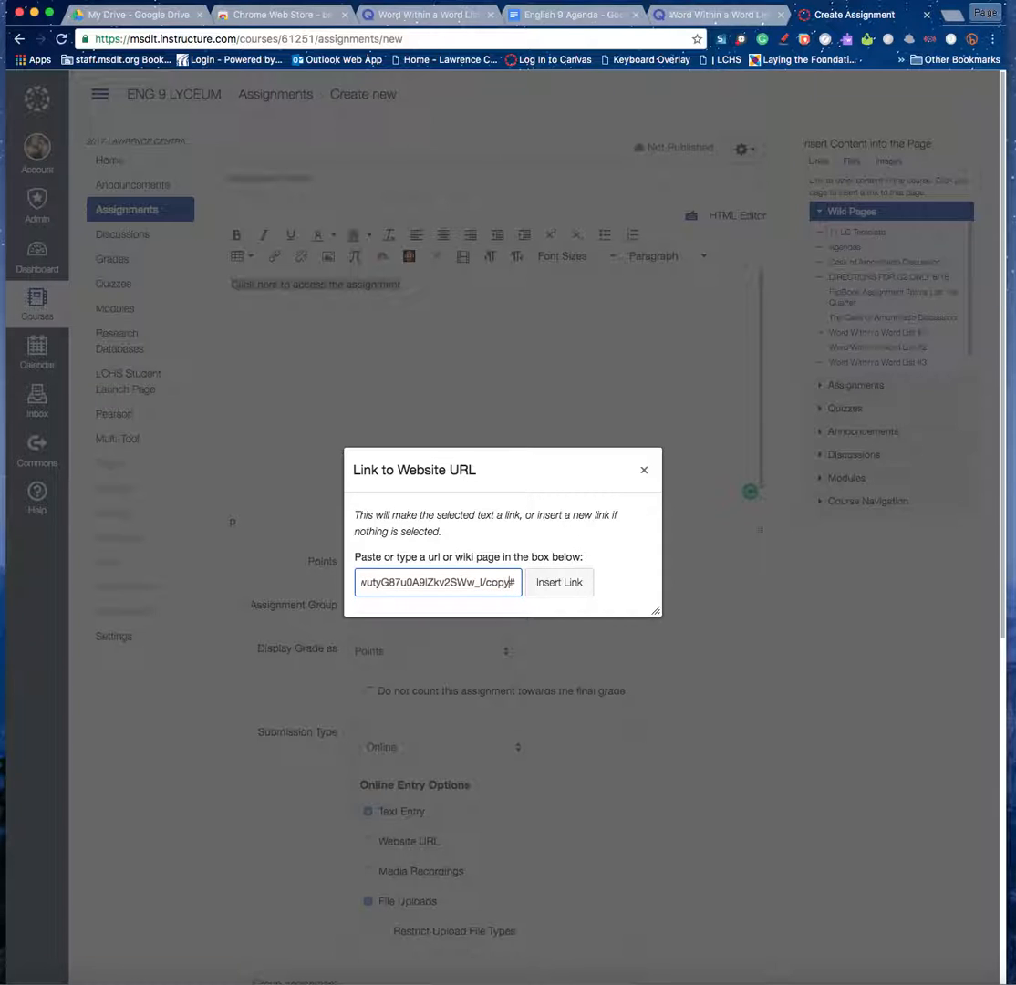
{"action": "left_click", "coordinate": [564, 589]}
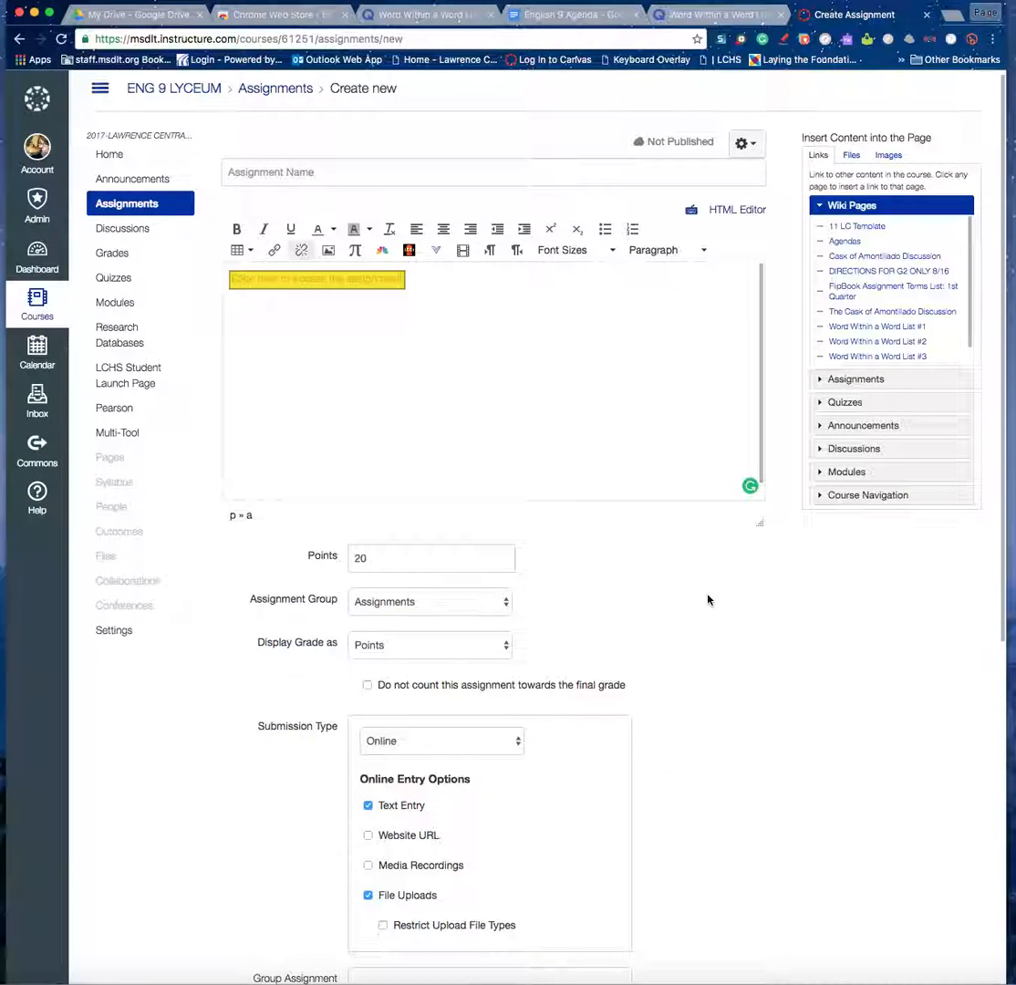
Name the assignment 'Test', save it, and test its force-copy link.
{"action": "left_click", "coordinate": [288, 171]}
{"action": "type", "text": "Test"}
{"action": "scroll", "coordinate": [762, 608], "scroll_direction": "down", "scroll_amount": 6}
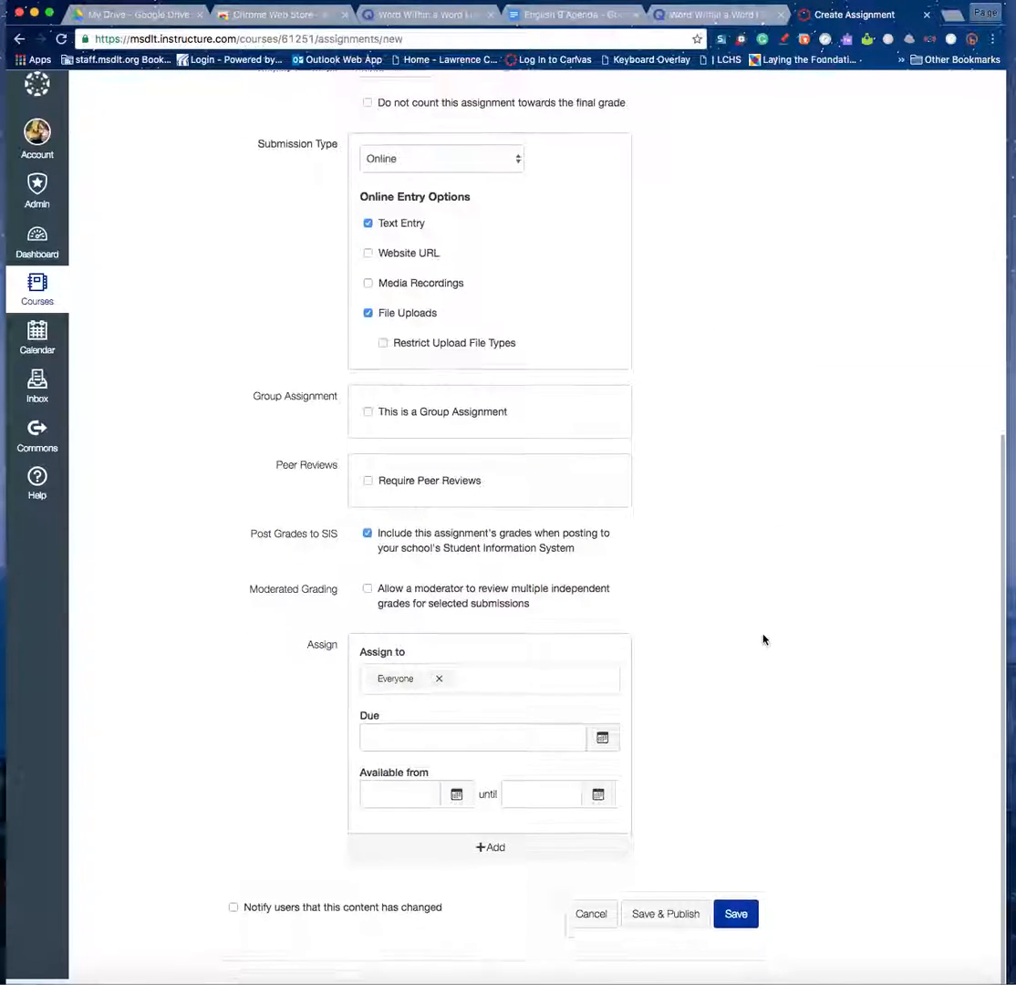
{"action": "left_click", "coordinate": [728, 932]}
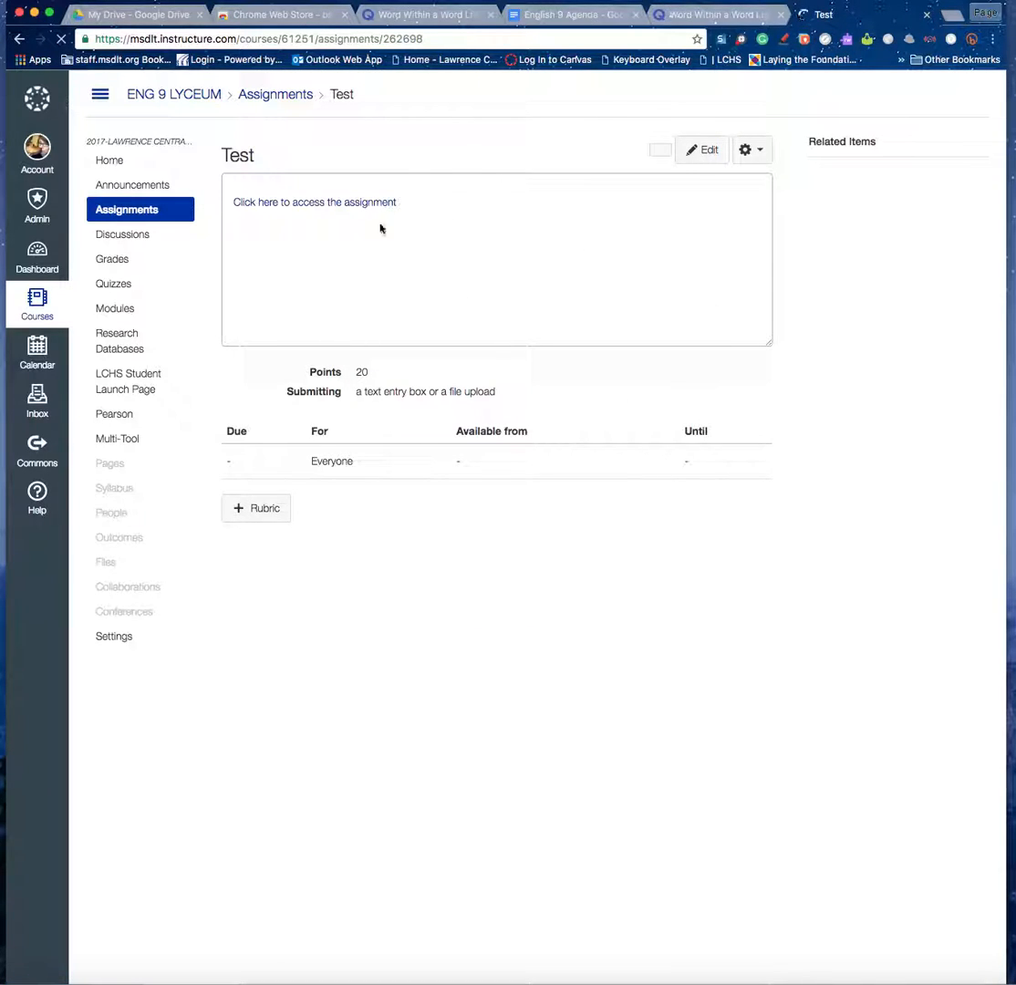
{"action": "left_click", "coordinate": [320, 191]}
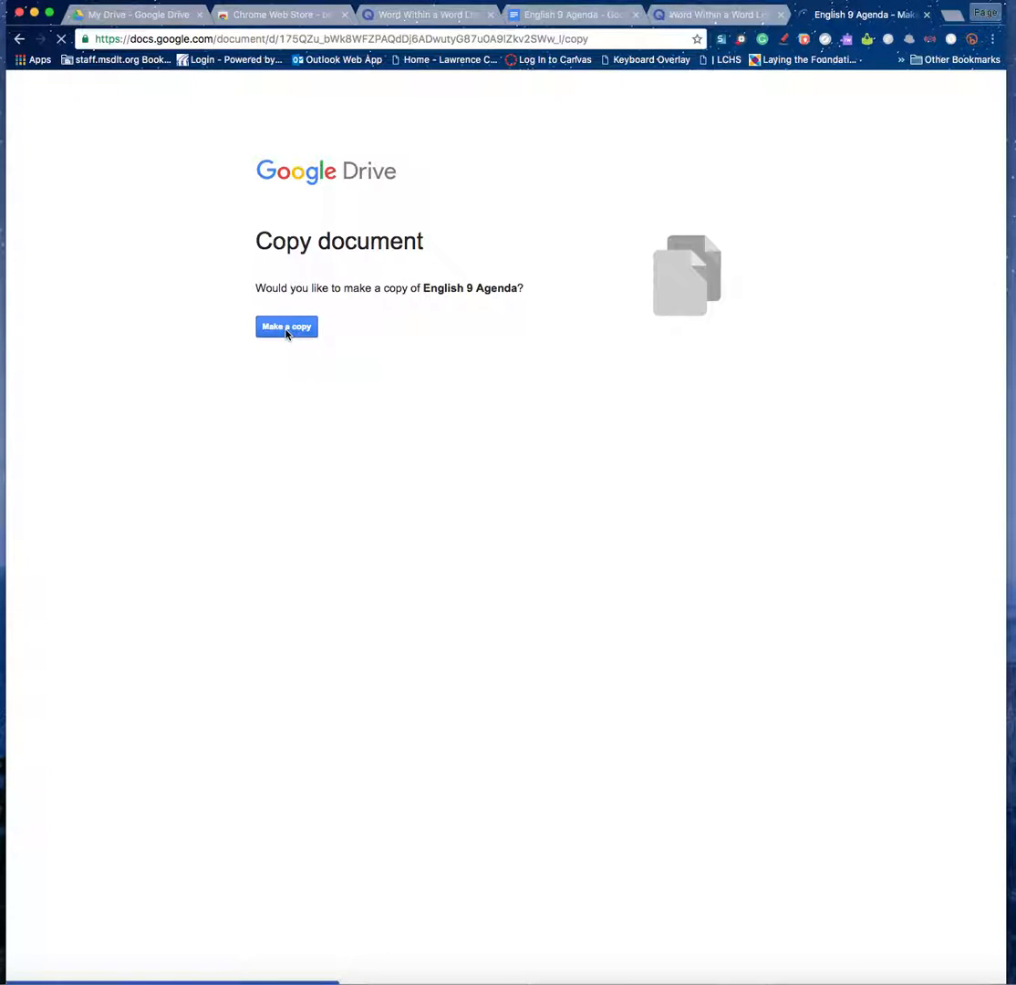
Make a copy of English 9 Agenda, check its numbered lines, then close the copy's tab.
{"action": "left_click", "coordinate": [567, 17]}
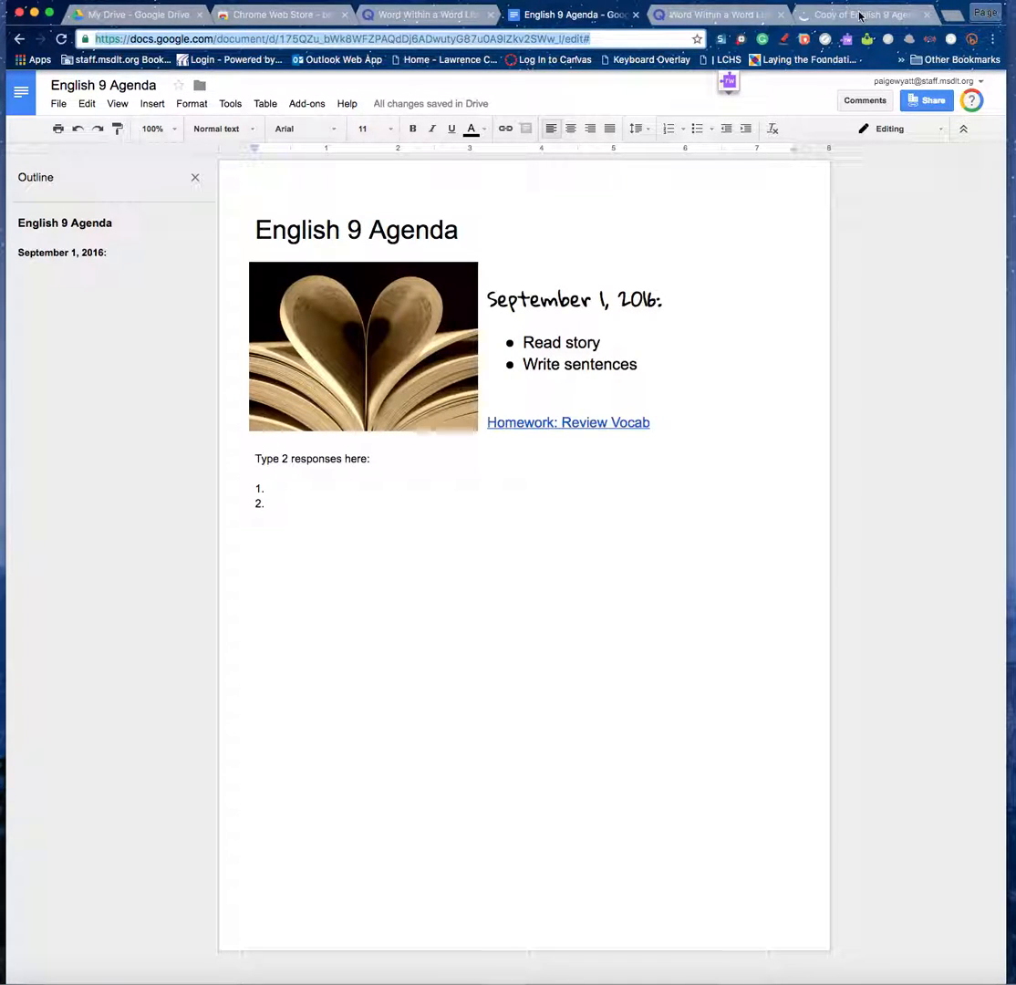
{"action": "left_click", "coordinate": [861, 15]}
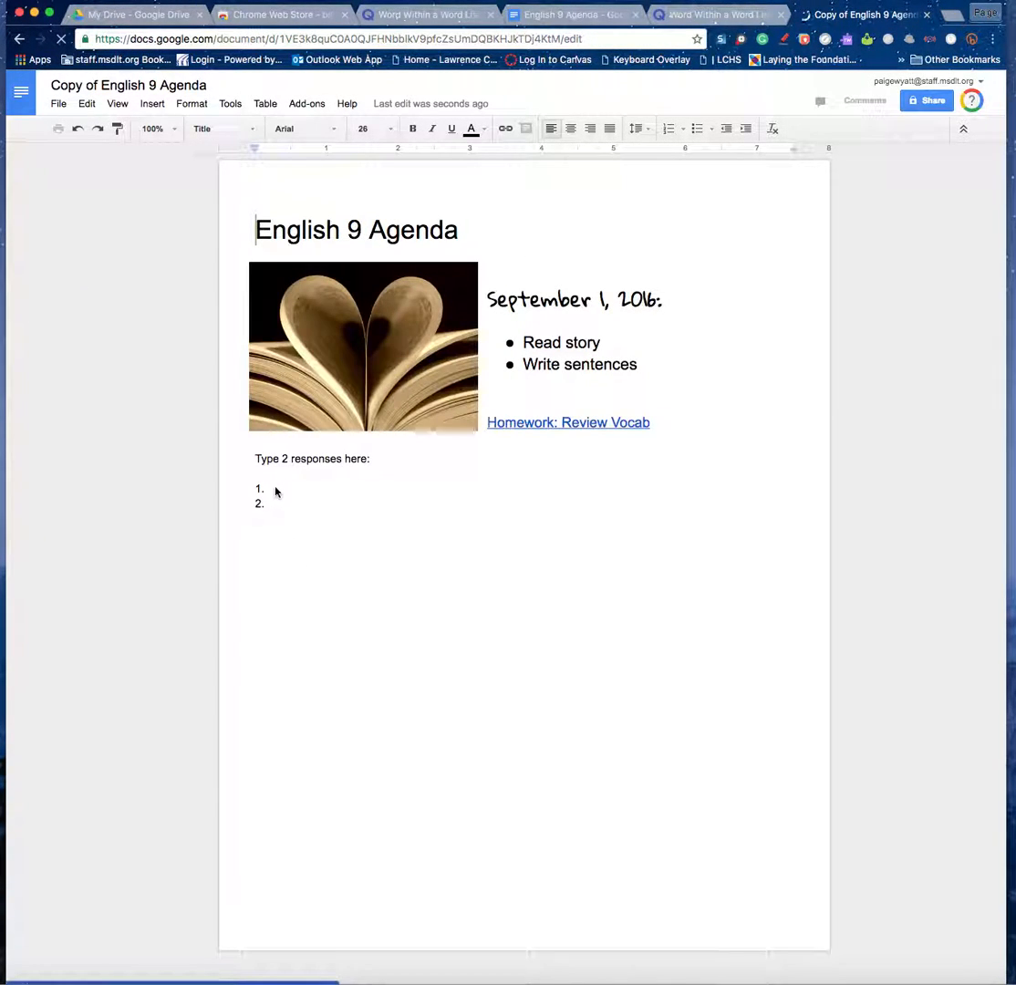
{"action": "left_click", "coordinate": [277, 490]}
{"action": "left_click", "coordinate": [275, 514]}
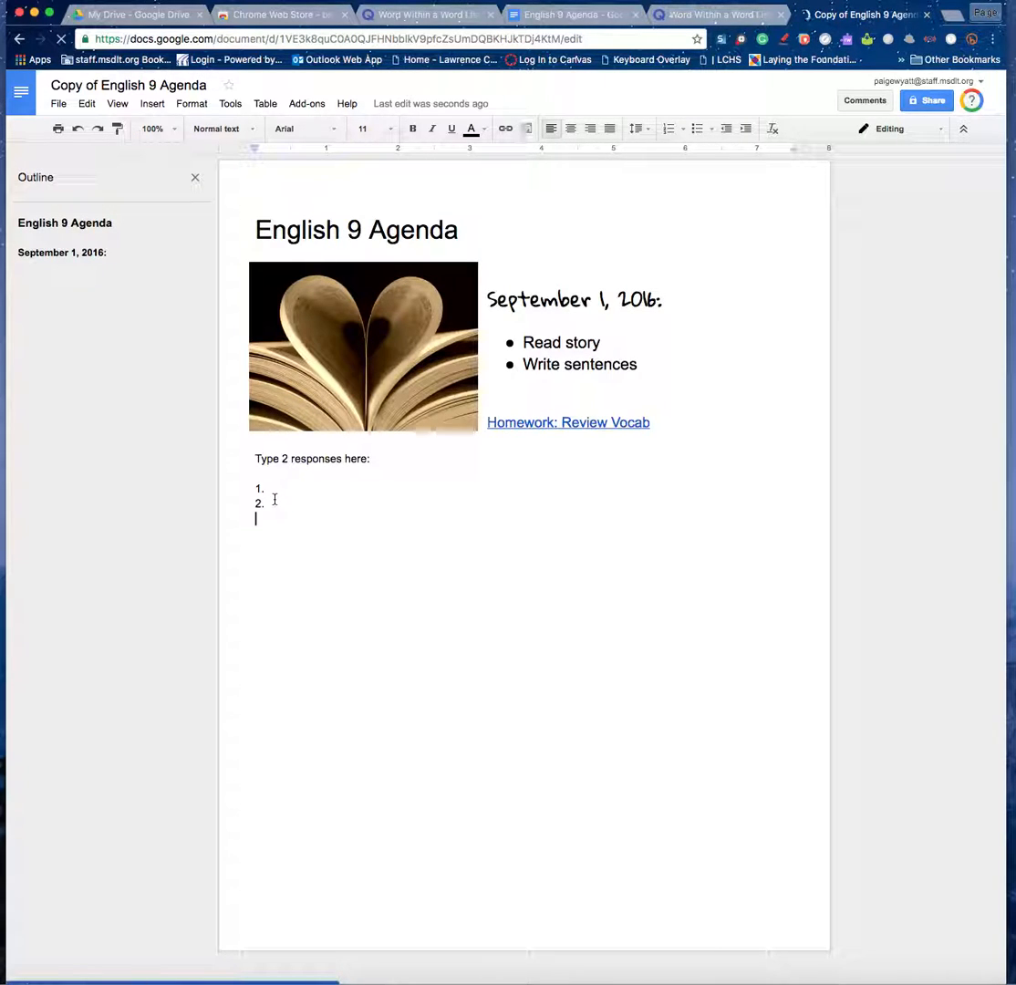
{"action": "left_click", "coordinate": [926, 18]}
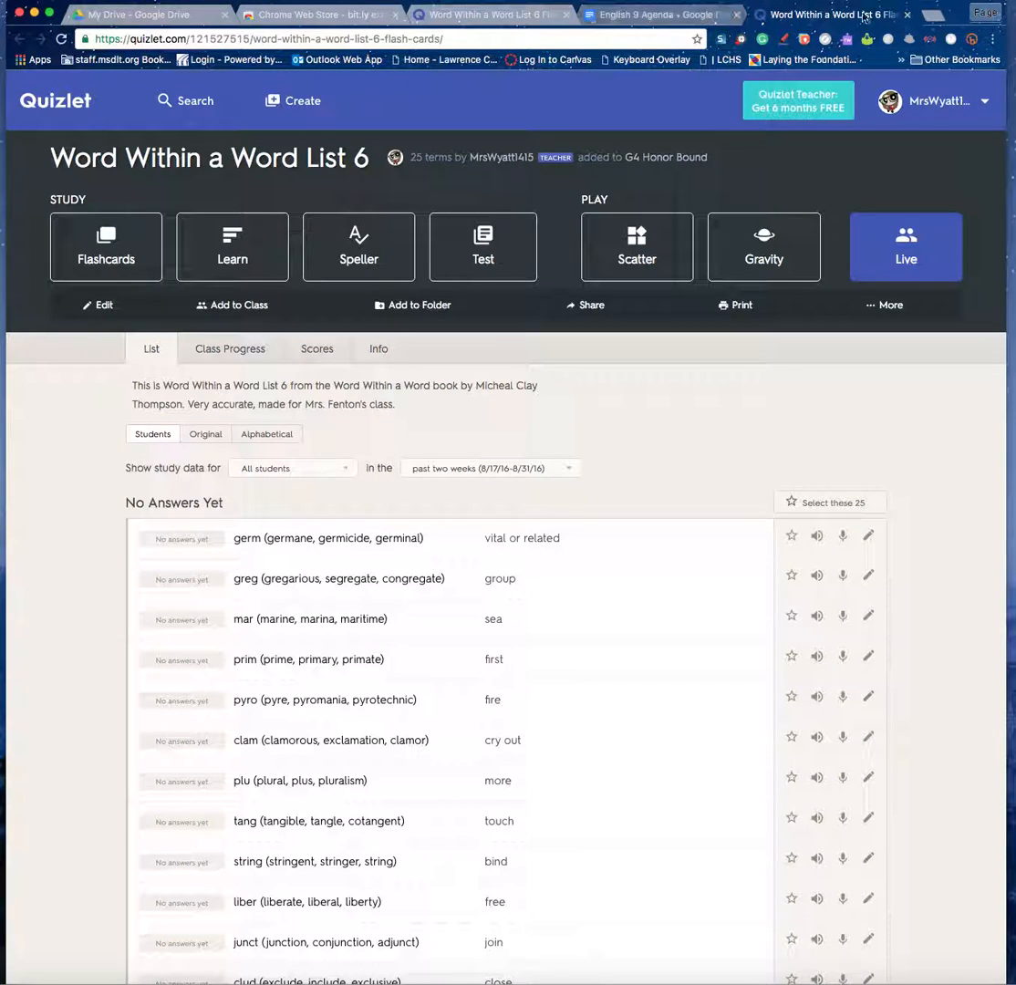
Delete the 'Type 2 responses here:' prompt and its numbered lines from the original agenda.
{"action": "left_click", "coordinate": [643, 19]}
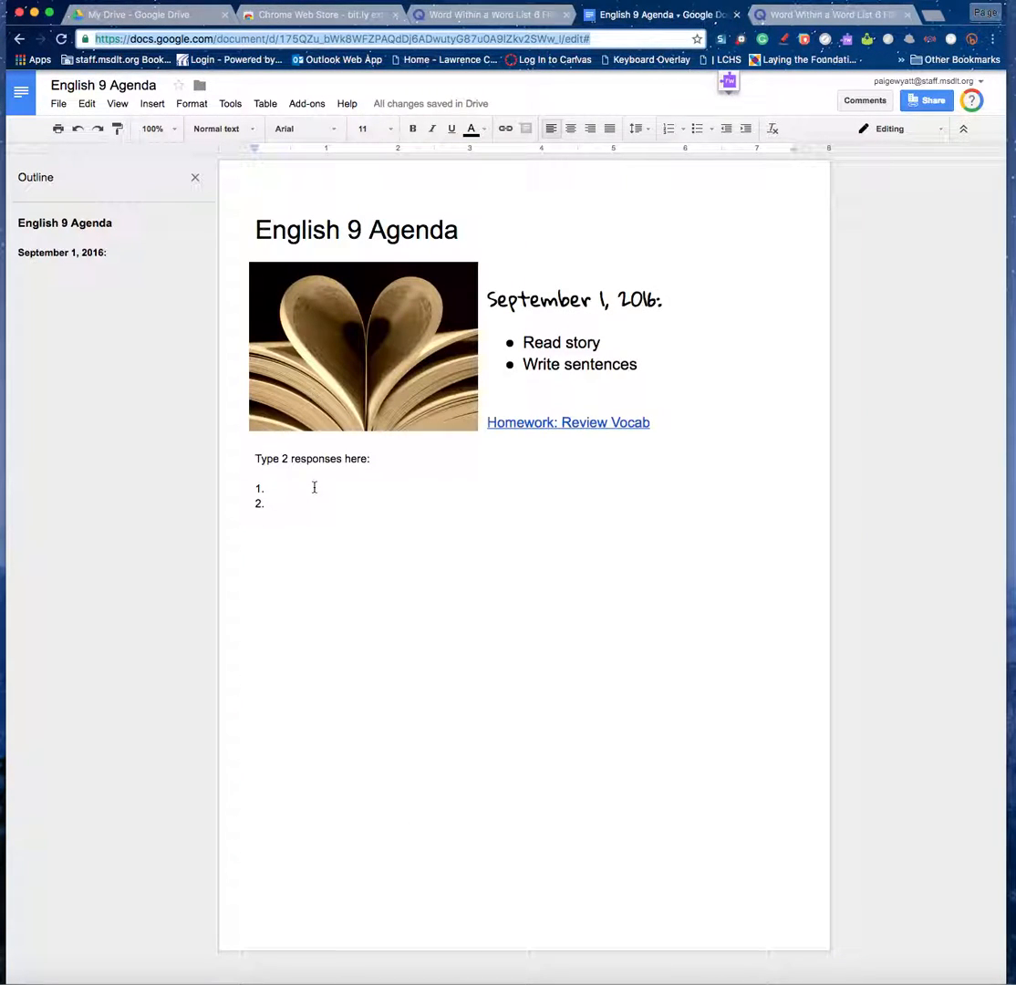
{"action": "left_click", "coordinate": [303, 490]}
{"action": "left_click_drag", "start_coordinate": [285, 504], "coordinate": [258, 462]}
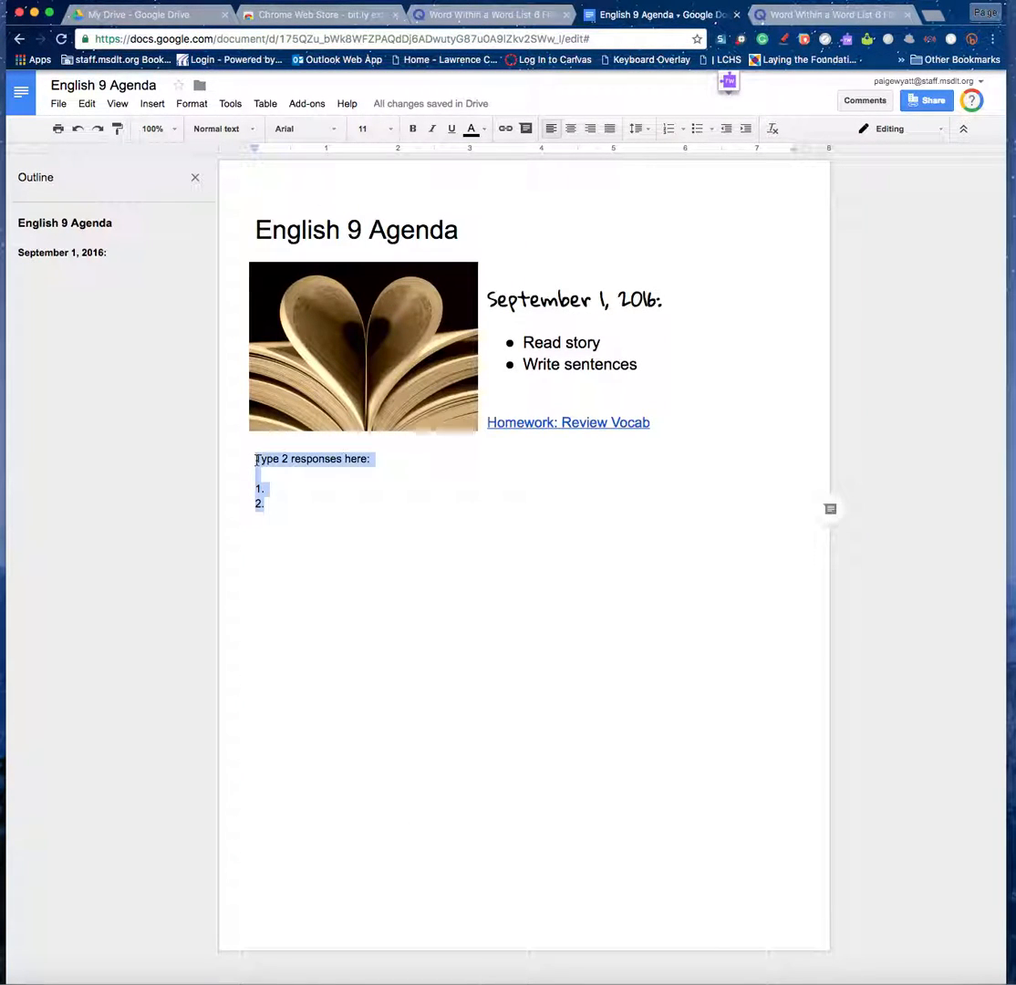
{"action": "key", "text": "BackSpace"}
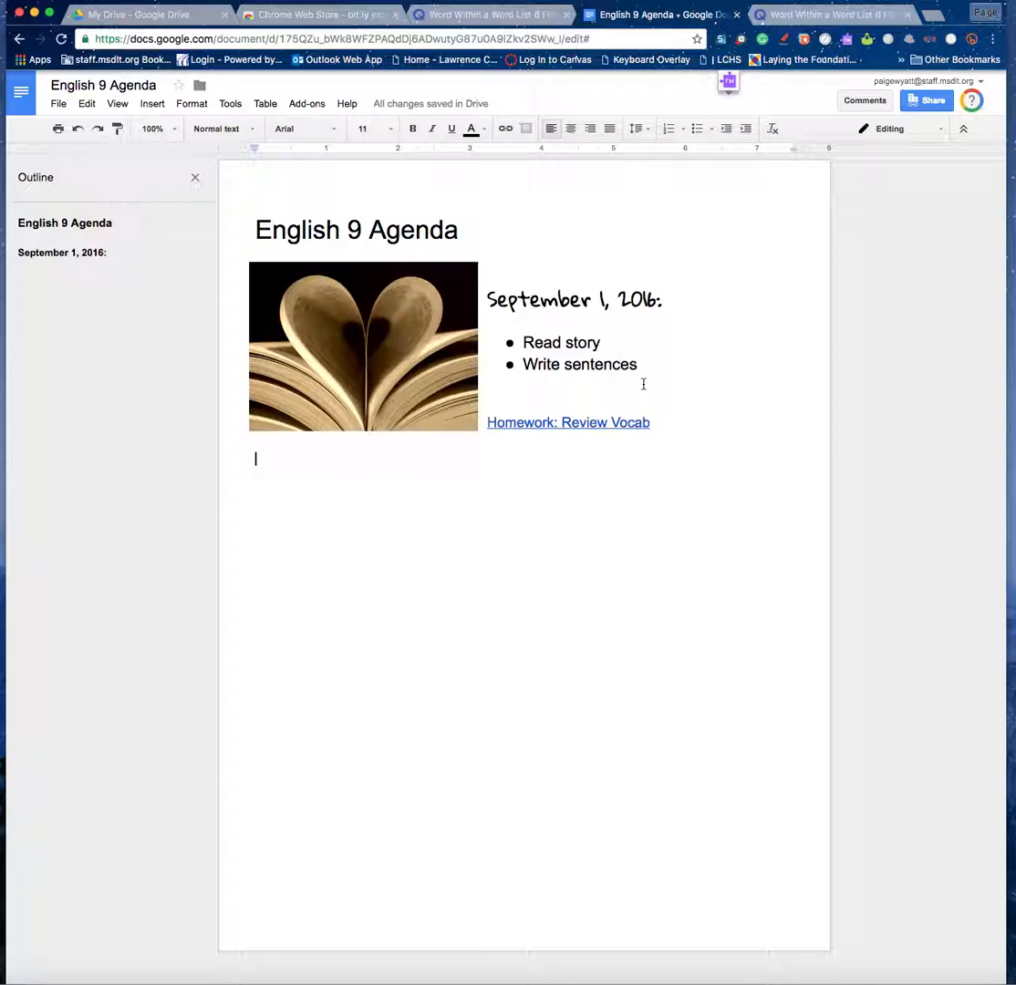
{"action": "left_click_drag", "start_coordinate": [474, 230], "coordinate": [238, 224]}
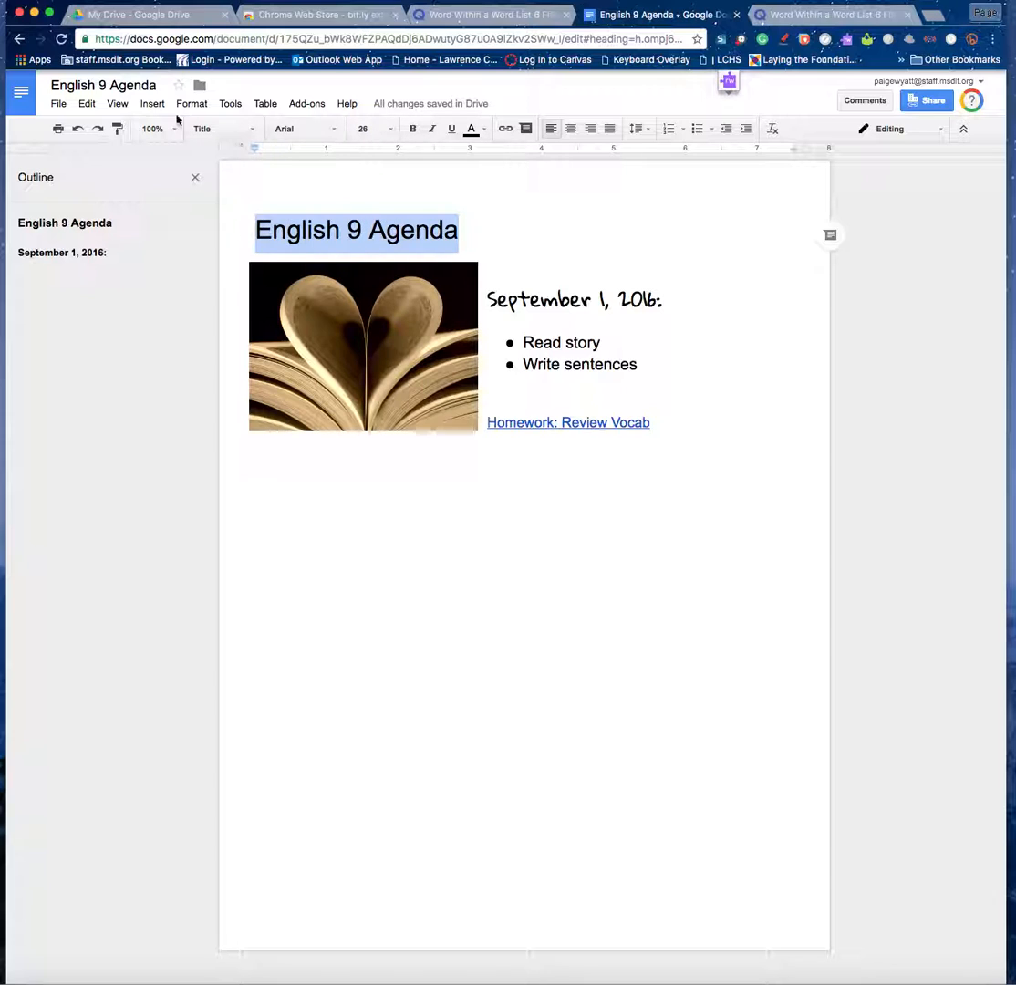
Post a 'This is great!' comment on the title, then resolve it.
{"action": "left_click", "coordinate": [157, 105]}
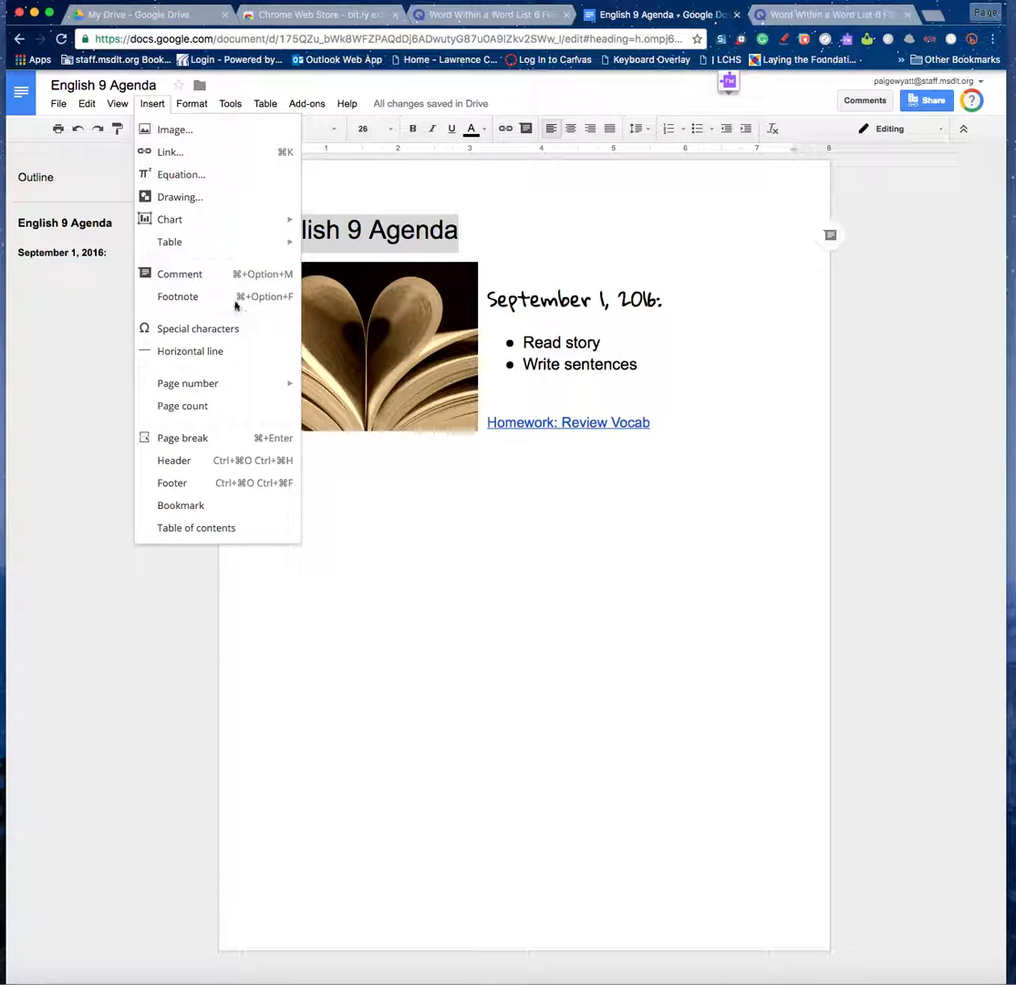
{"action": "left_click", "coordinate": [206, 276]}
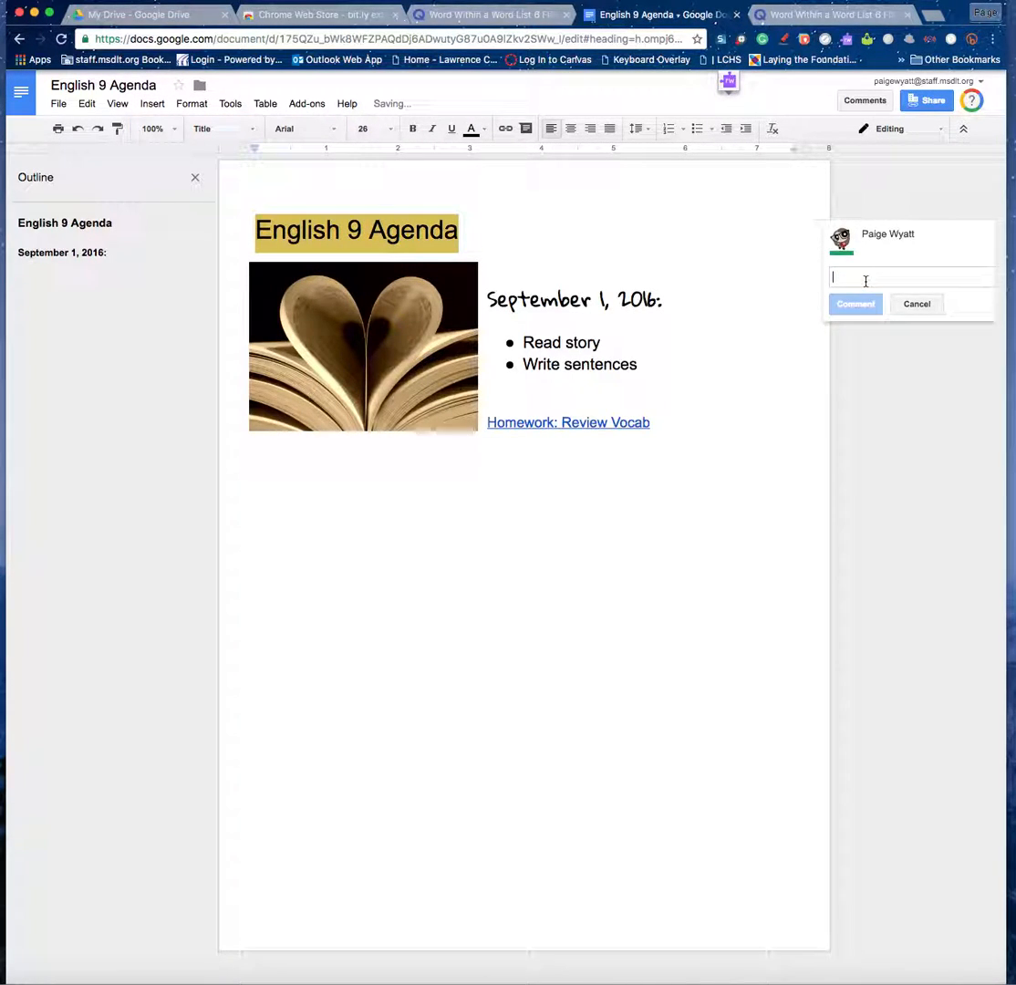
{"action": "type", "text": "This is "}
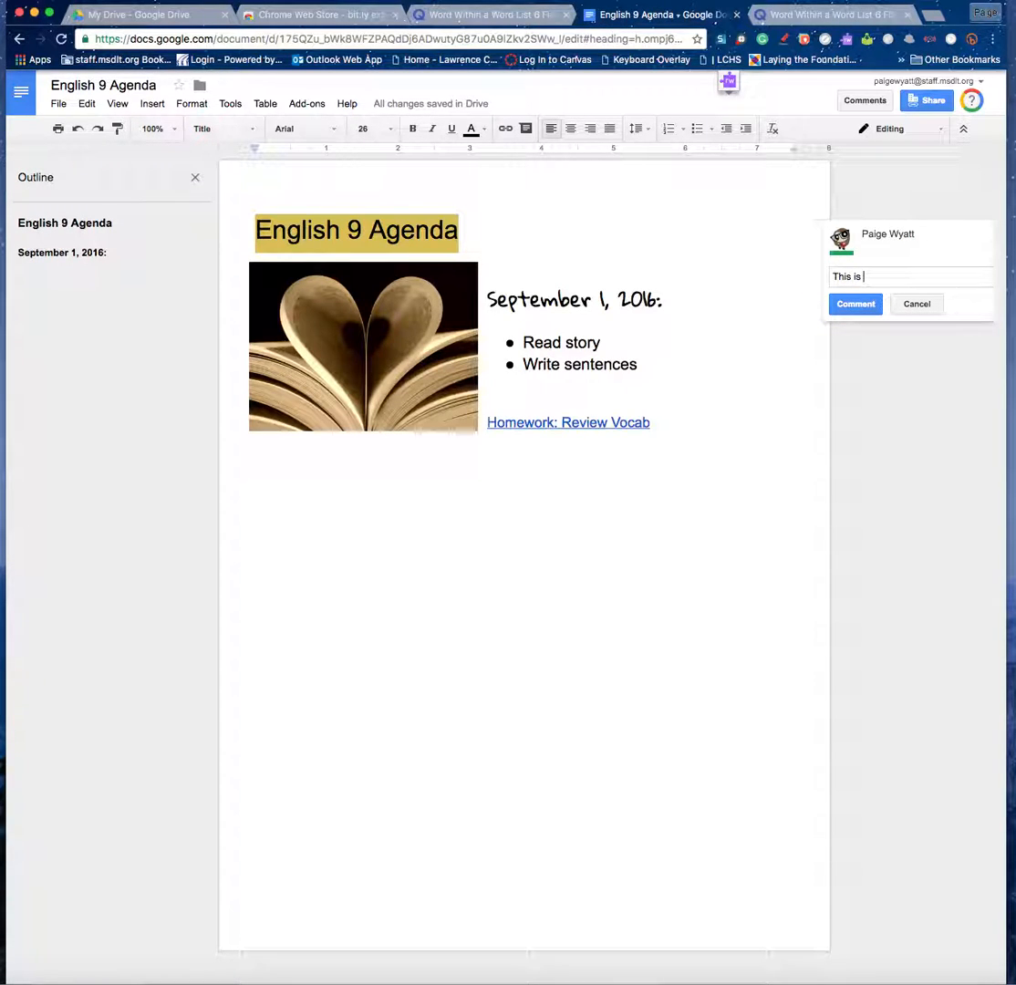
{"action": "type", "text": "great! +"}
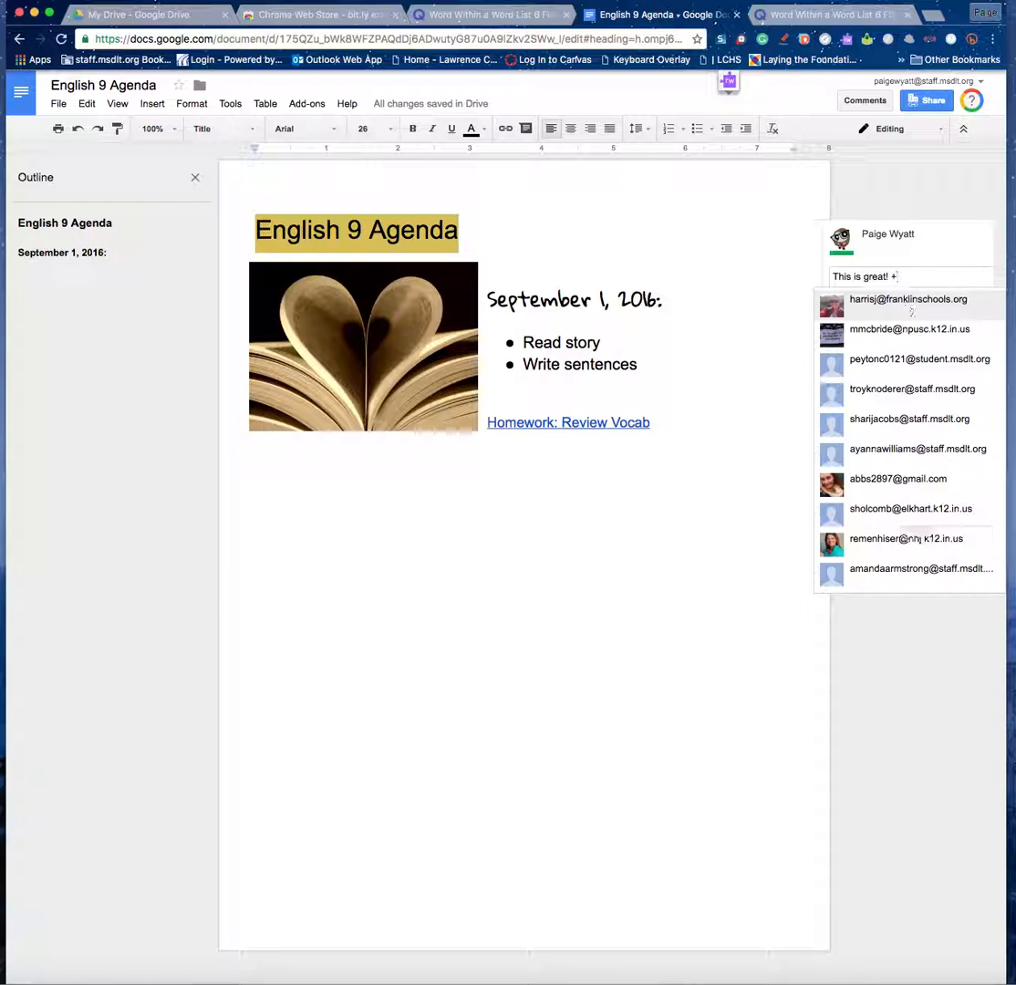
{"action": "type", "text": "da"}
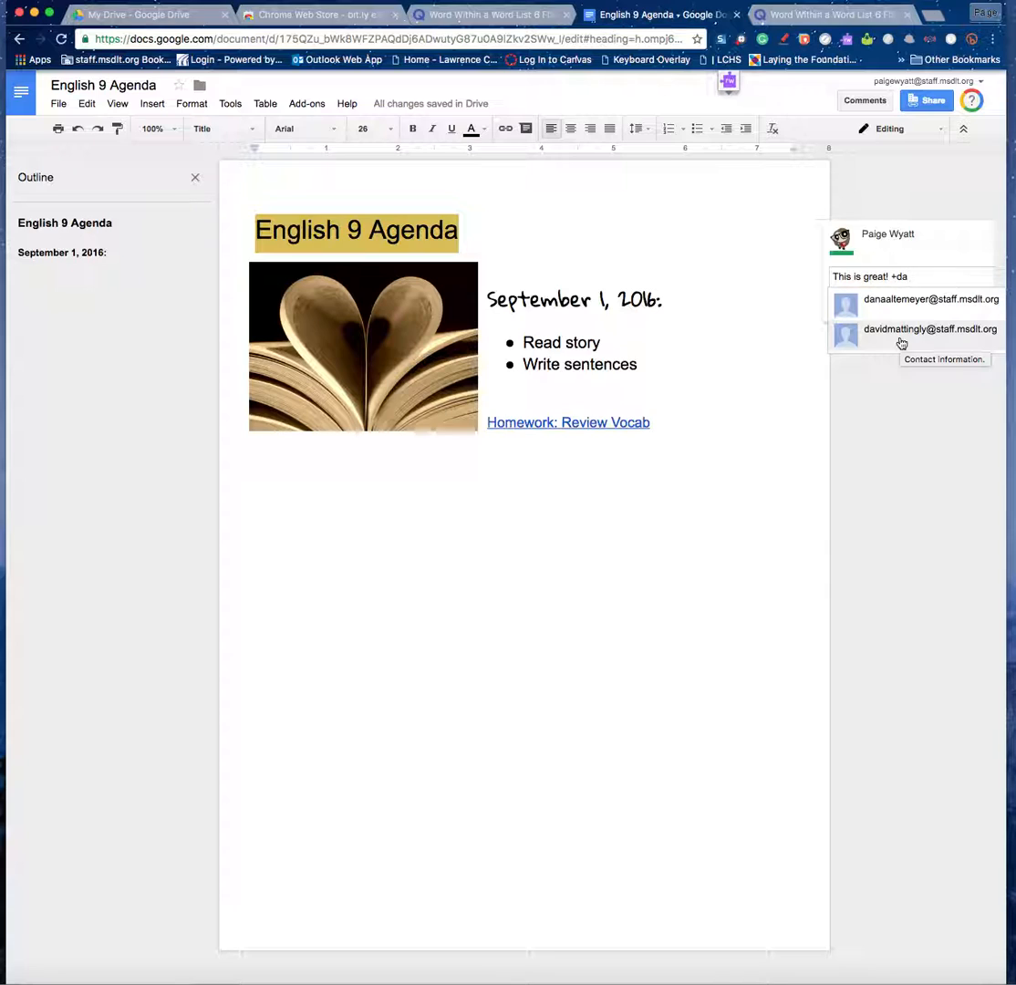
{"action": "left_click_drag", "start_coordinate": [916, 279], "coordinate": [815, 278]}
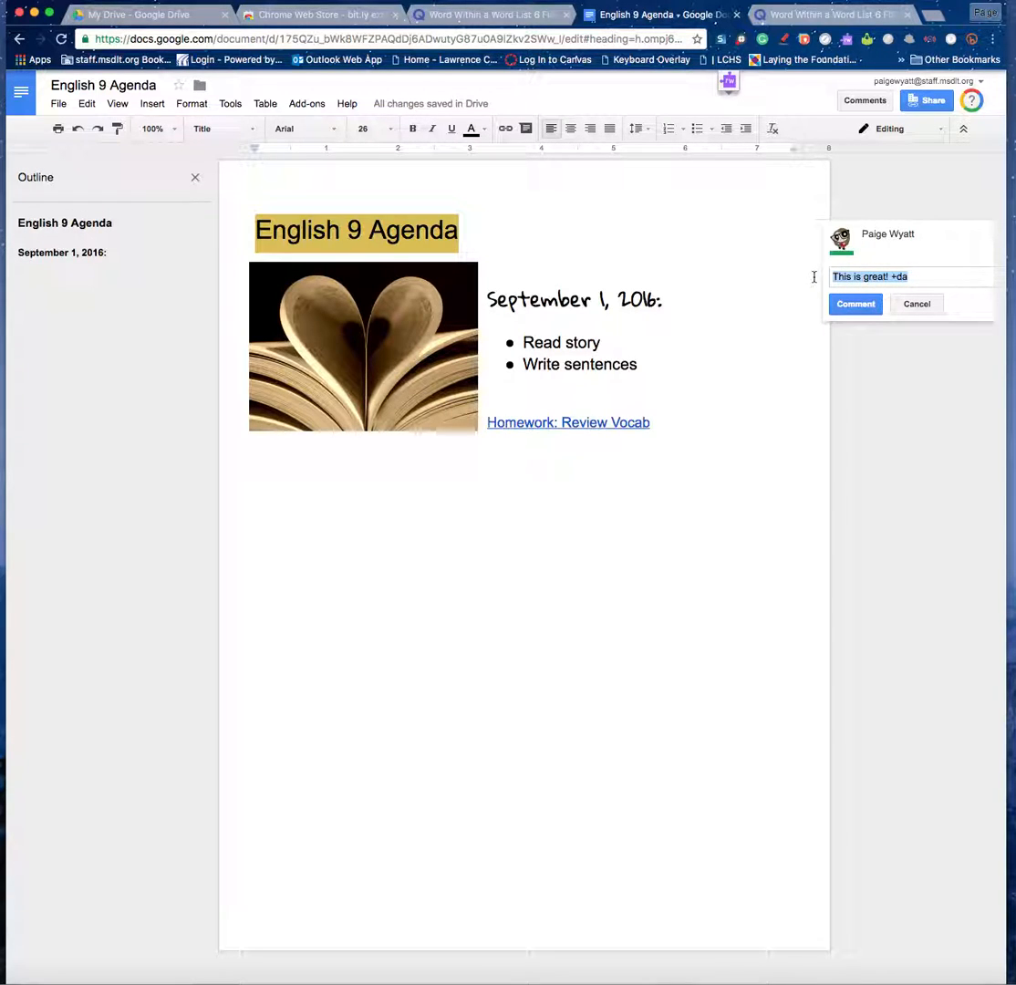
{"action": "left_click", "coordinate": [916, 278]}
{"action": "key", "text": "BackSpace"}
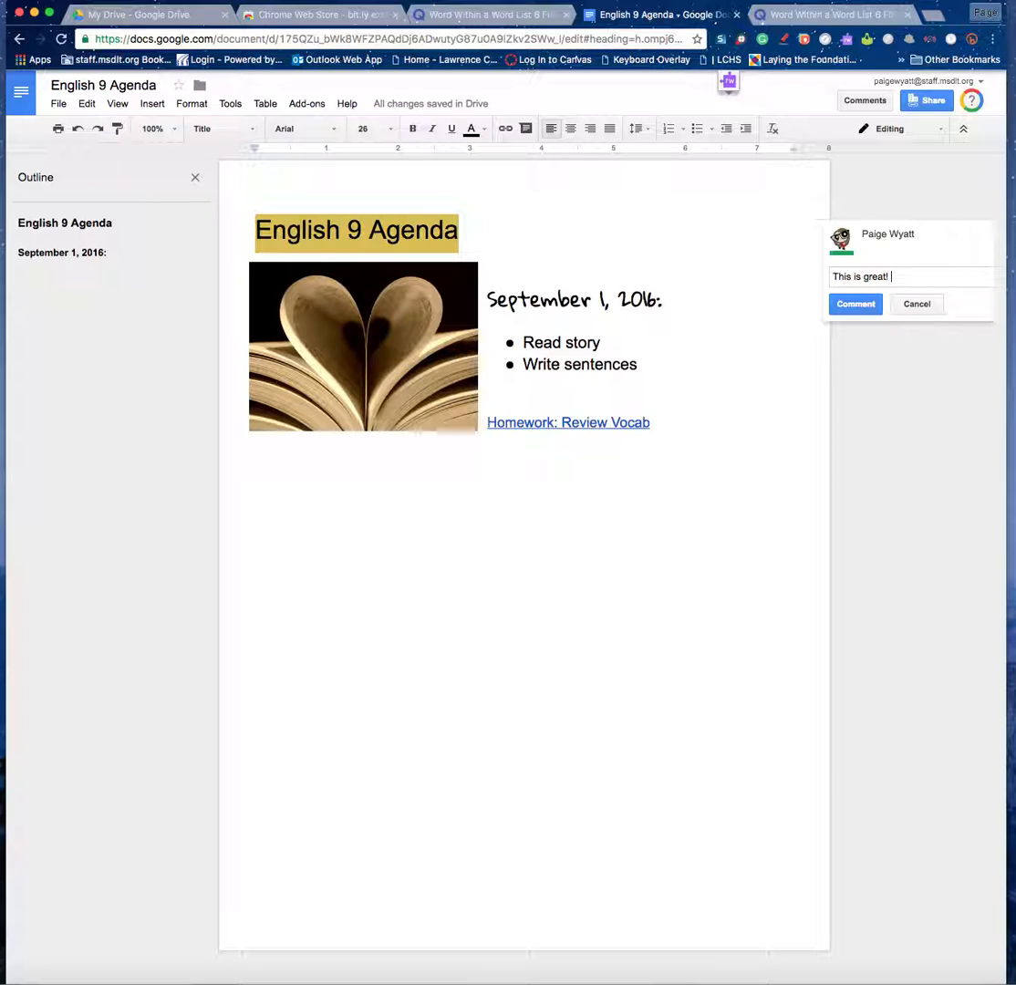
{"action": "left_click", "coordinate": [857, 306]}
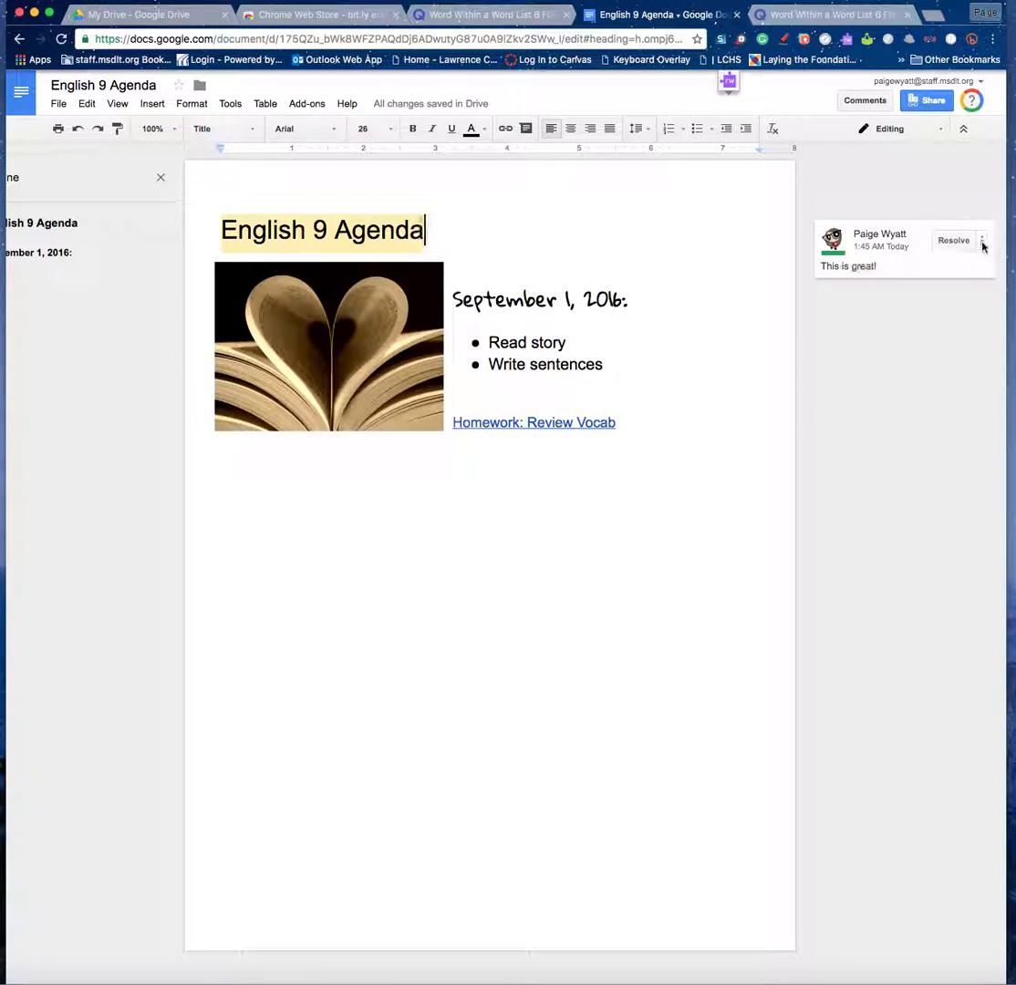
{"action": "left_click", "coordinate": [982, 240]}
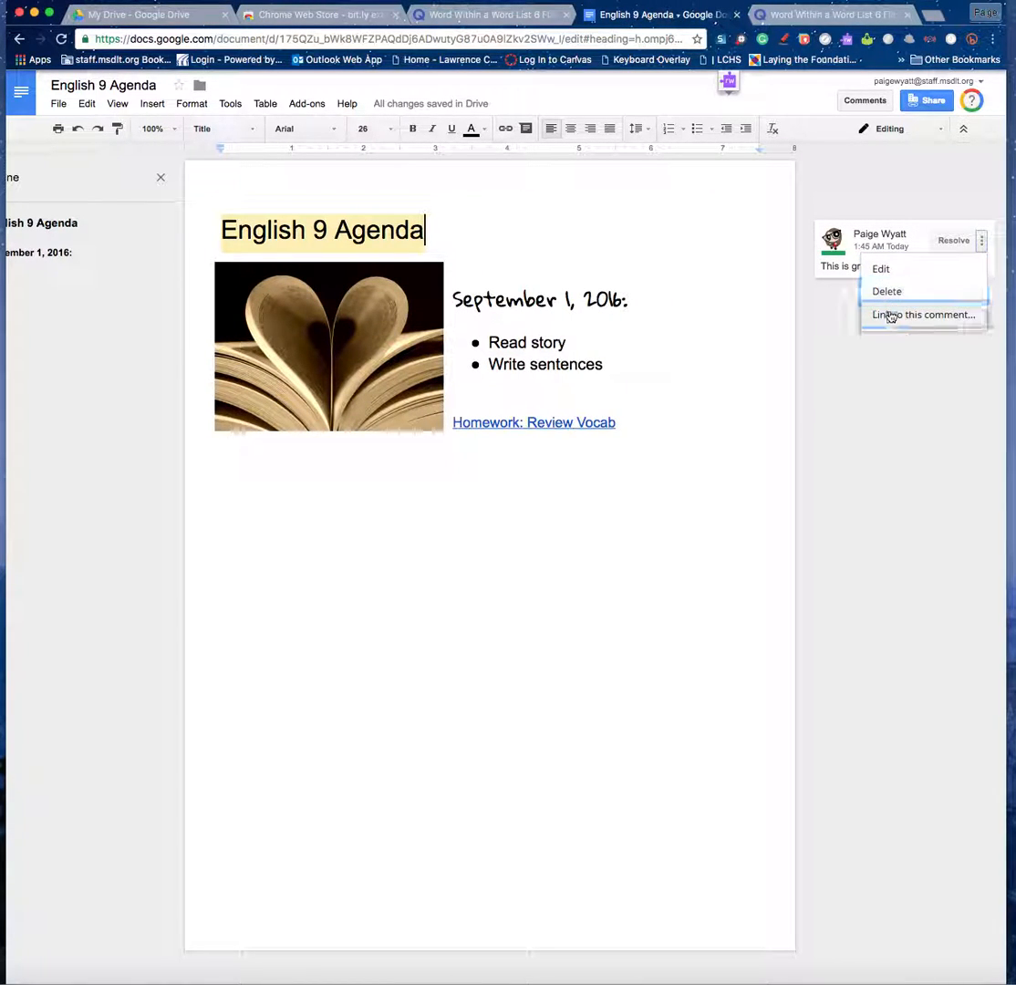
{"action": "left_click", "coordinate": [955, 241]}
{"action": "left_click", "coordinate": [955, 241]}
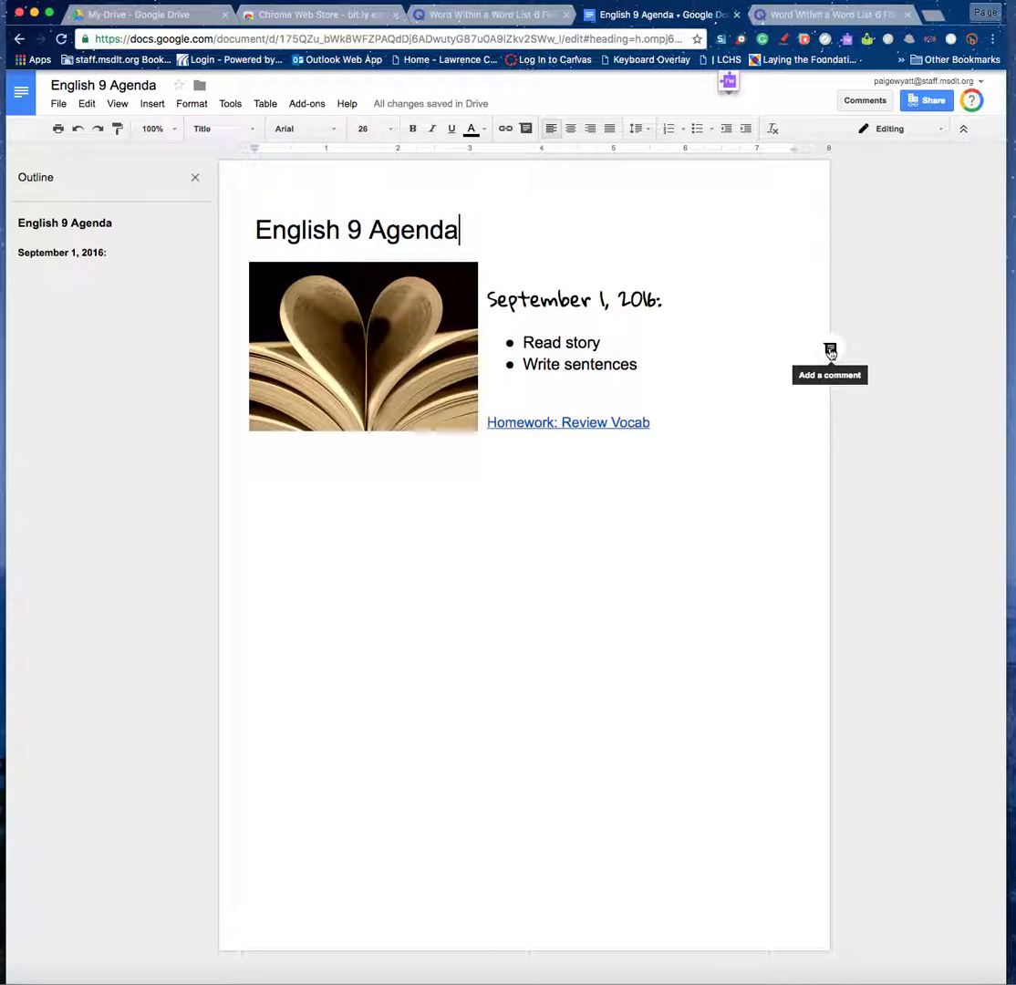
Discard an unfinished comment on the Read story line and return the caret to the date.
{"action": "left_click", "coordinate": [831, 351]}
{"action": "left_click", "coordinate": [917, 424]}
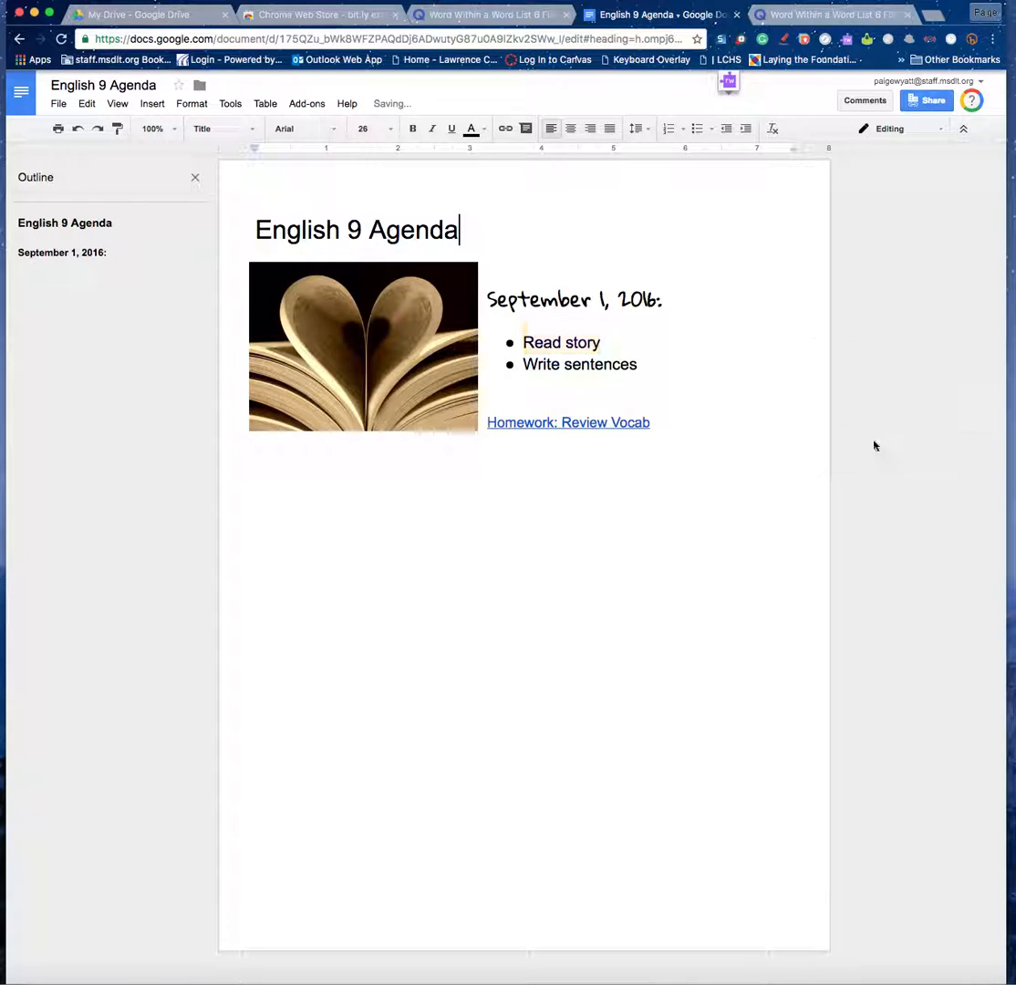
{"action": "left_click", "coordinate": [836, 290]}
{"action": "left_click", "coordinate": [705, 345]}
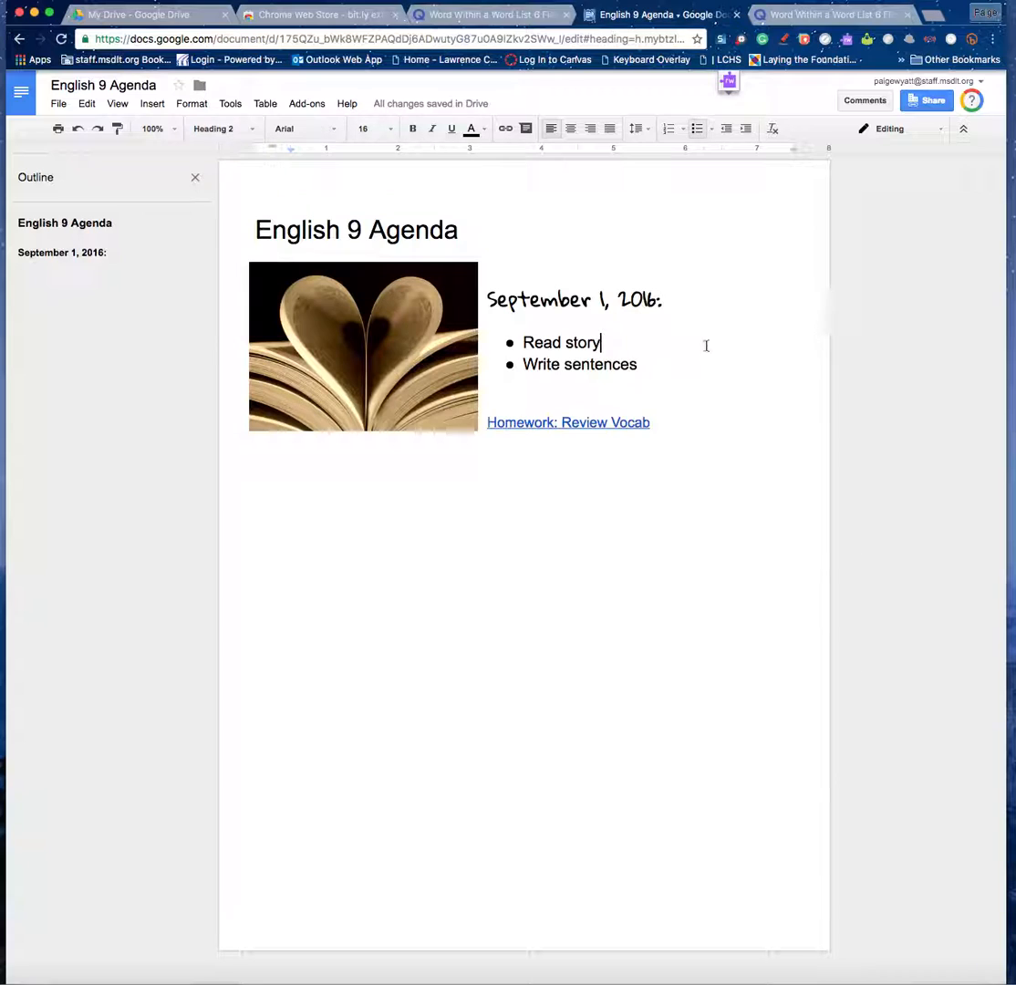
{"action": "left_click", "coordinate": [823, 278]}
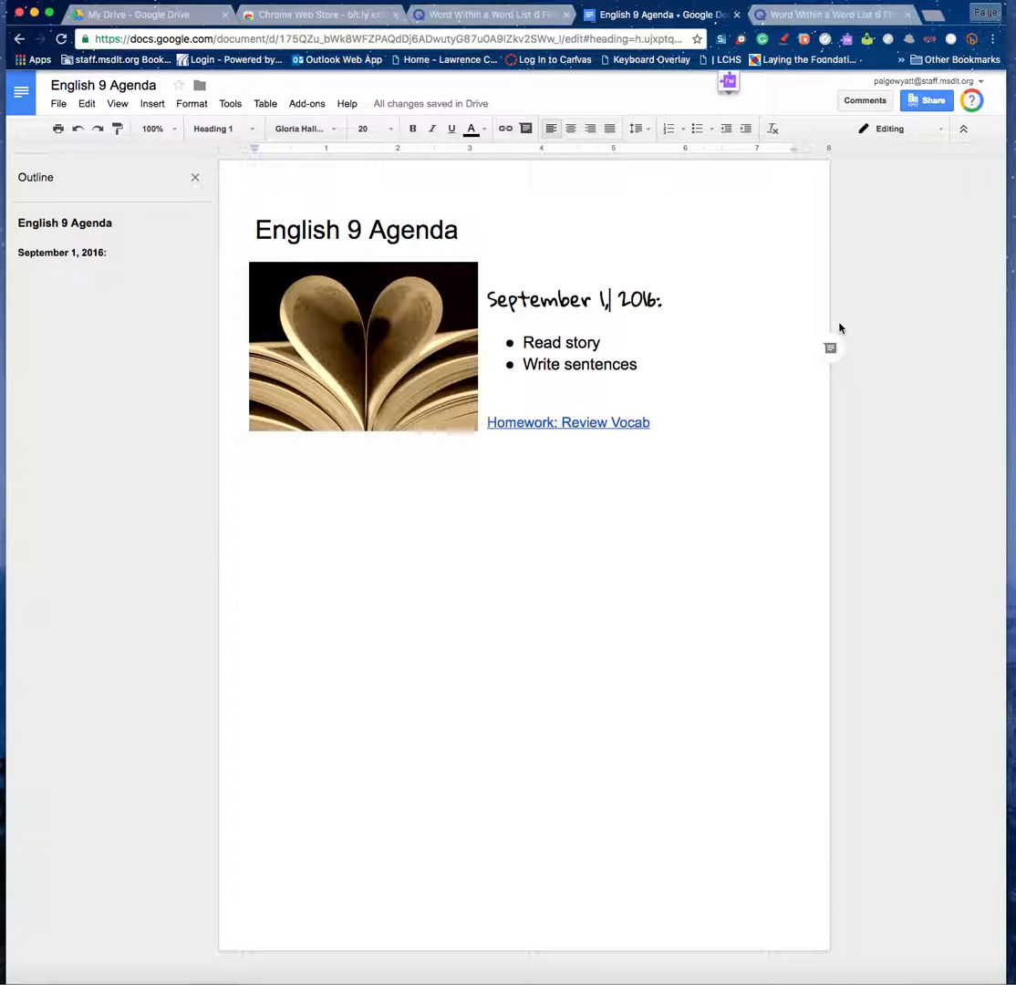
{"action": "left_click", "coordinate": [606, 300]}
{"action": "left_click", "coordinate": [933, 16]}
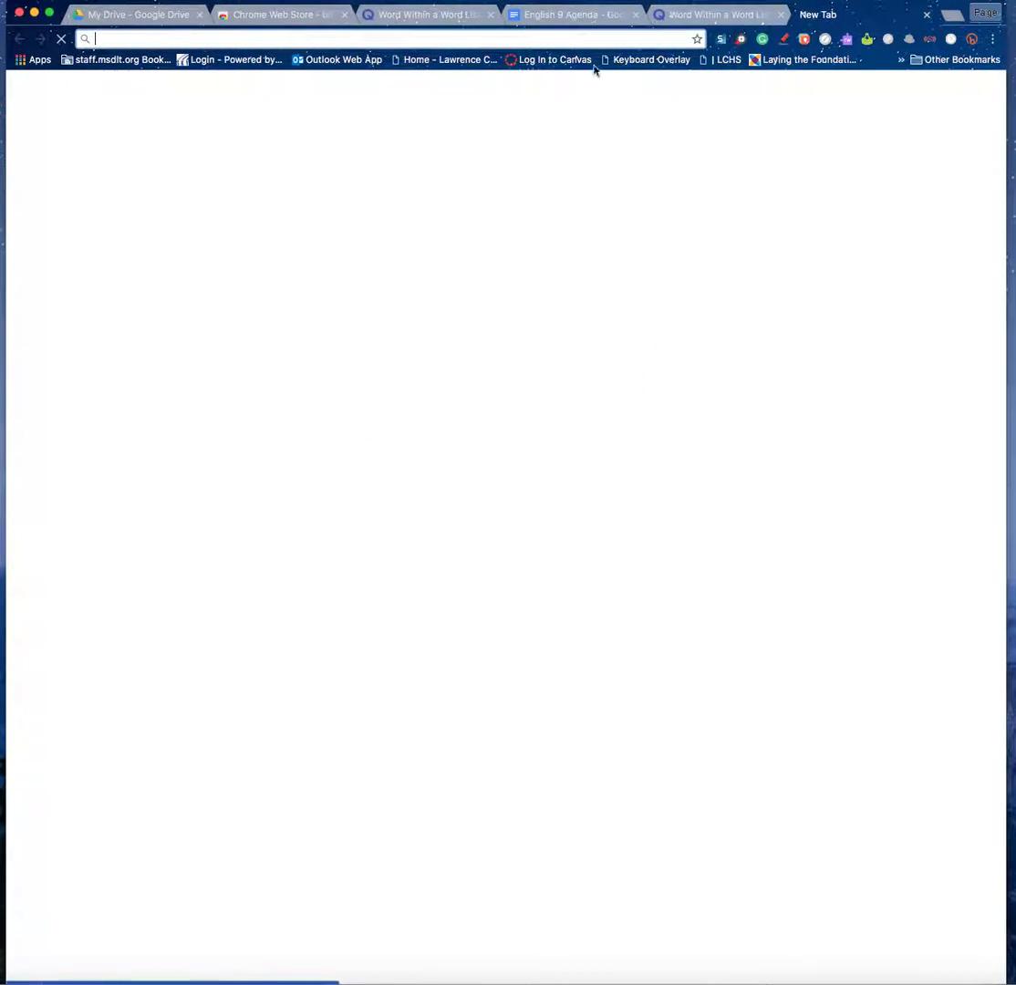
Preview the Young Goodman Brown submission form in ENGLISH 9 LYCEUM via Student View, then close the tab.
{"action": "left_click", "coordinate": [547, 60]}
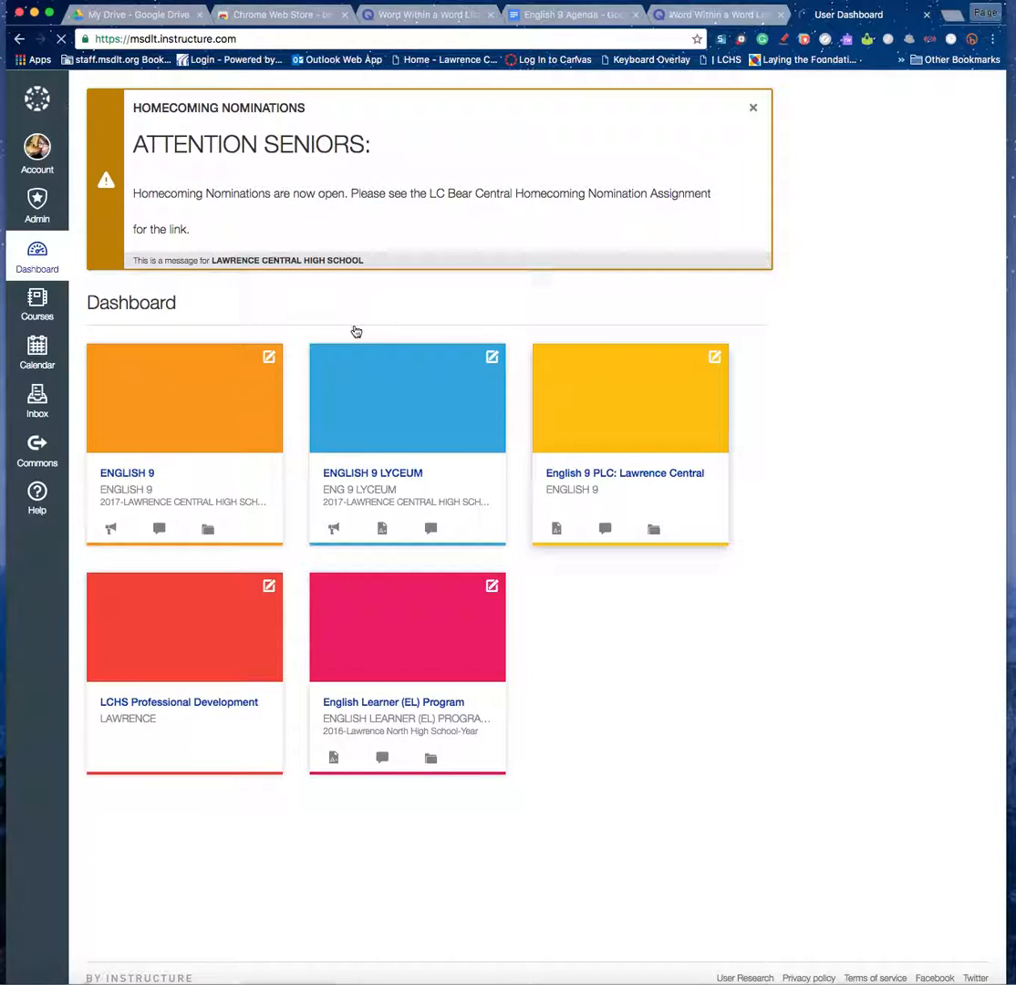
{"action": "left_click", "coordinate": [392, 473]}
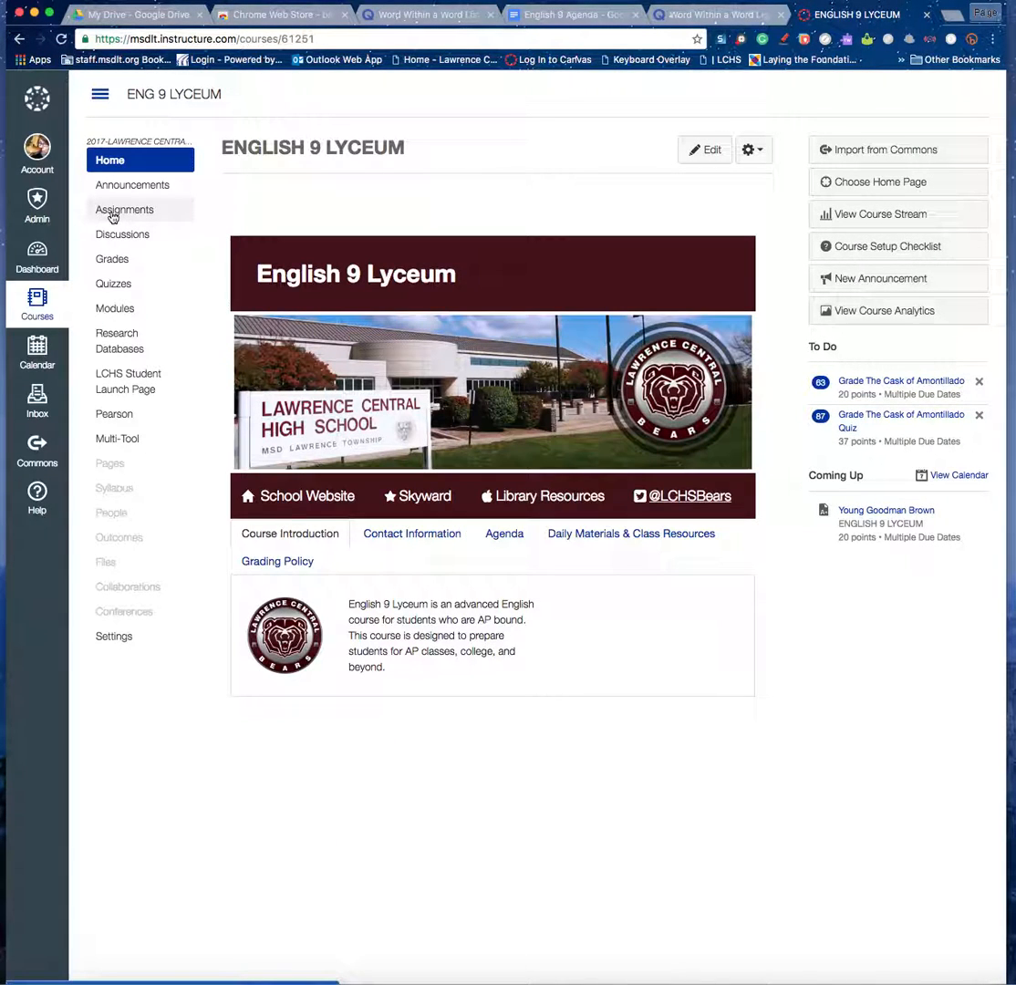
{"action": "left_click", "coordinate": [137, 648]}
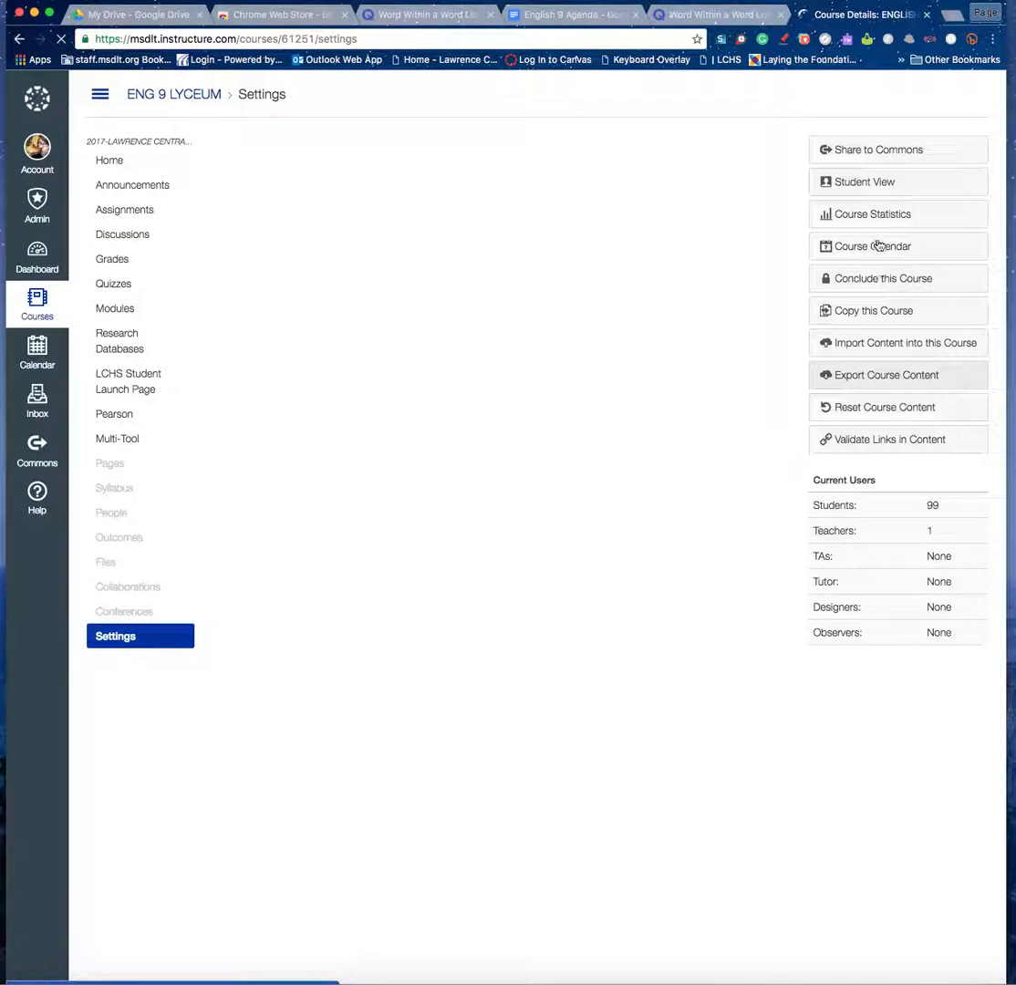
{"action": "left_click", "coordinate": [865, 186]}
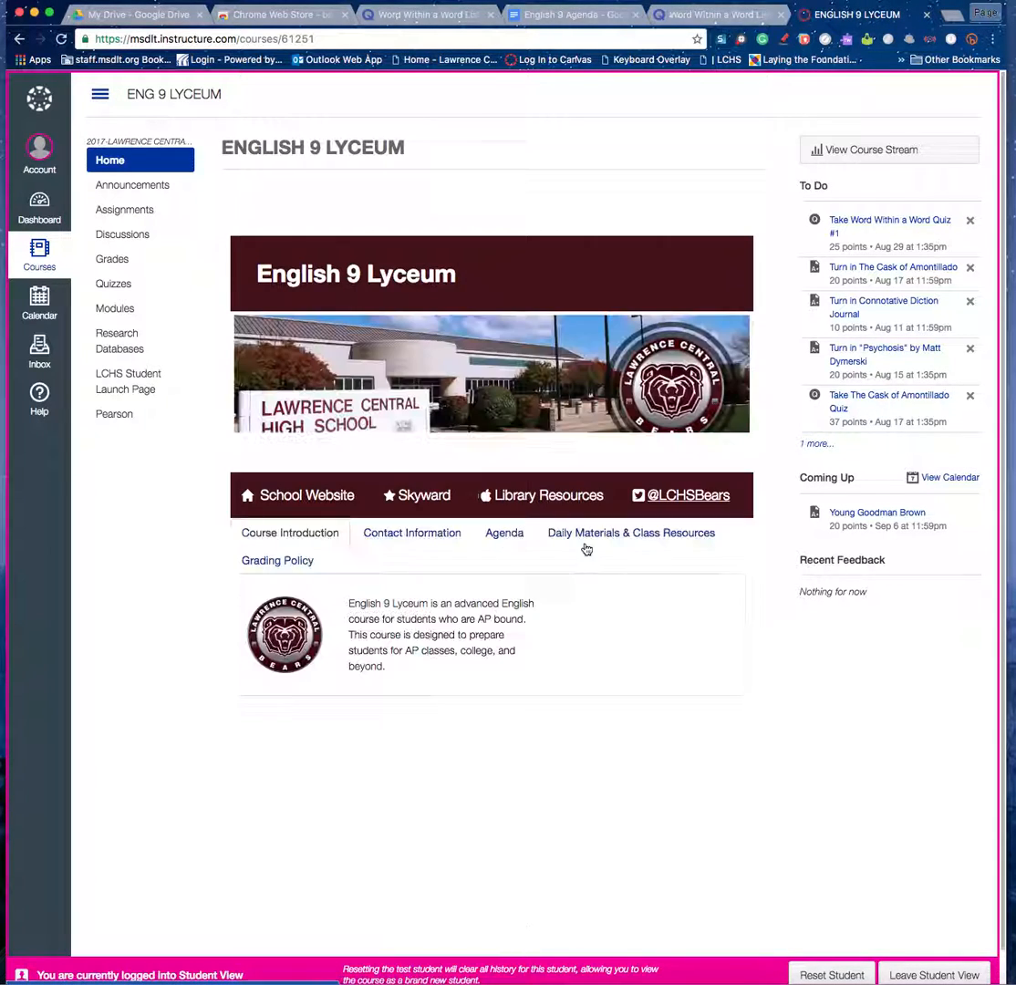
{"action": "left_click", "coordinate": [136, 215]}
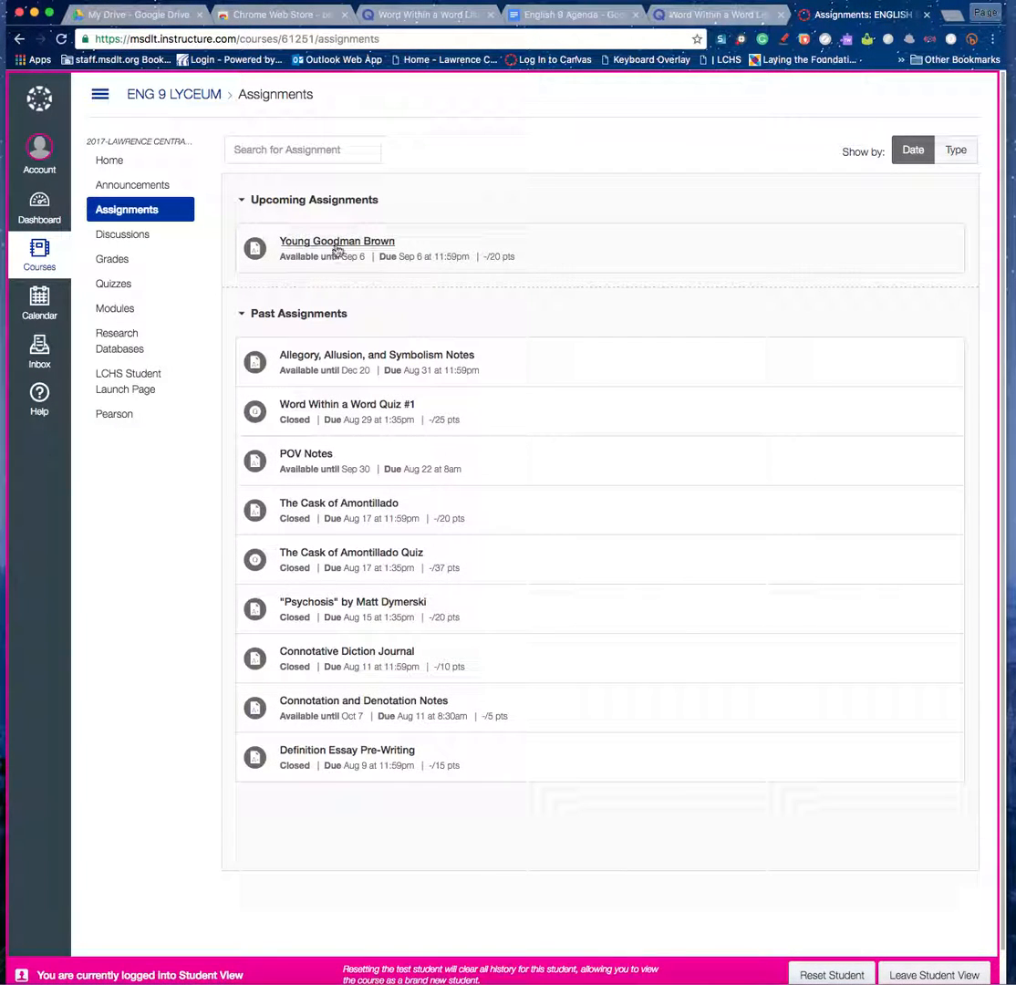
{"action": "left_click", "coordinate": [293, 248]}
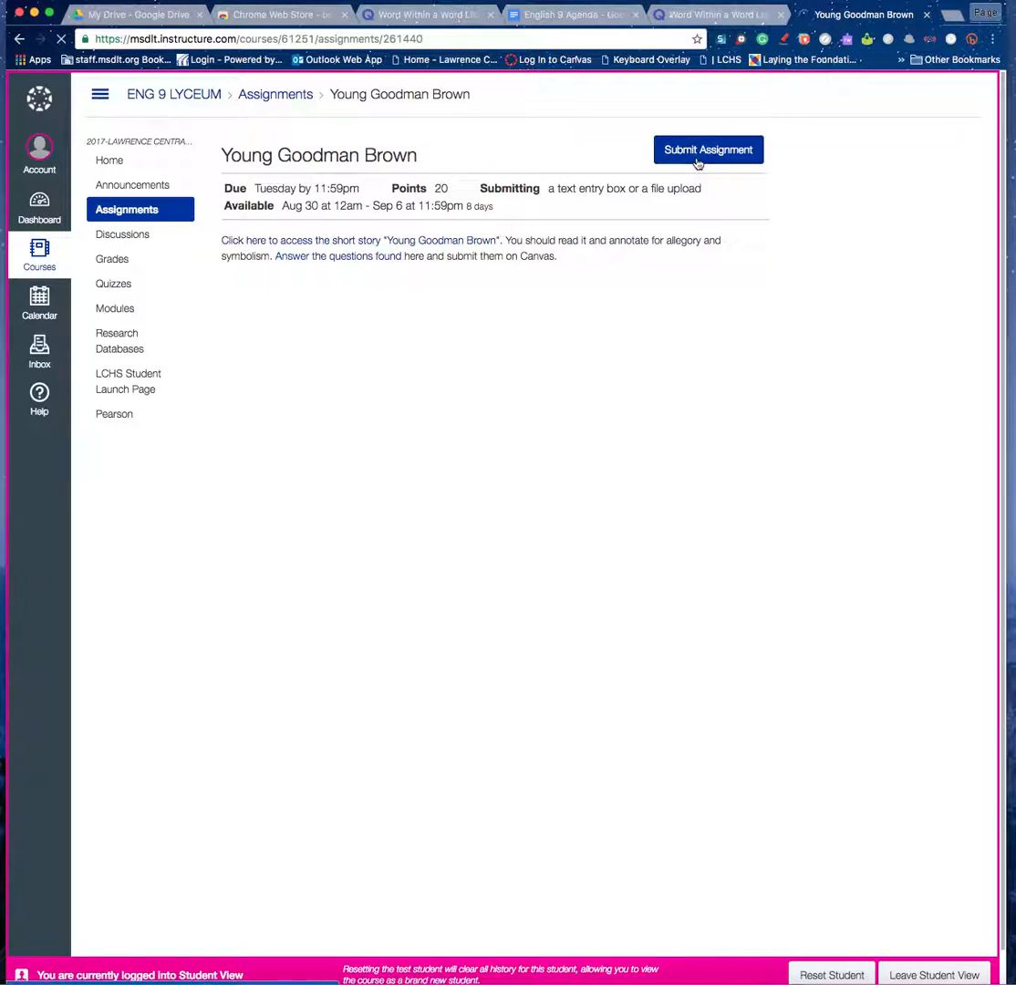
{"action": "left_click", "coordinate": [698, 160]}
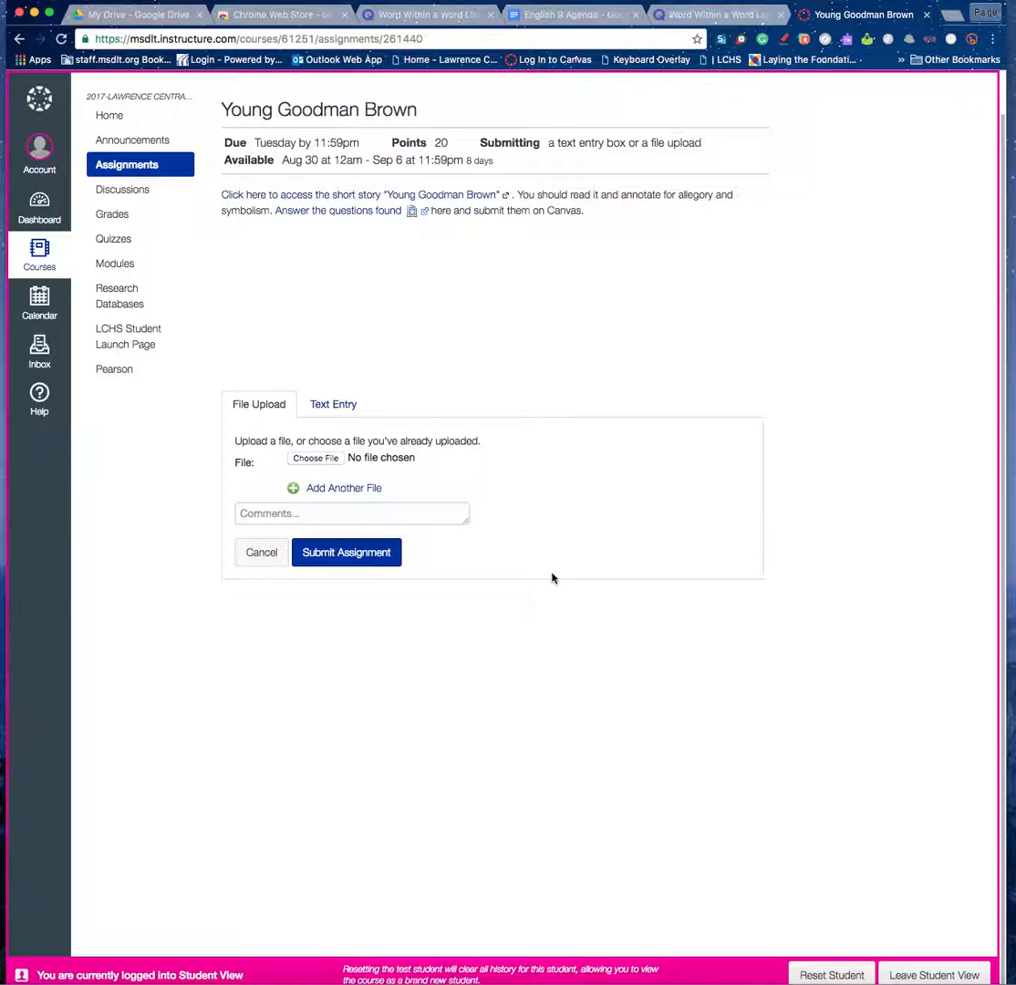
{"action": "left_click", "coordinate": [927, 16]}
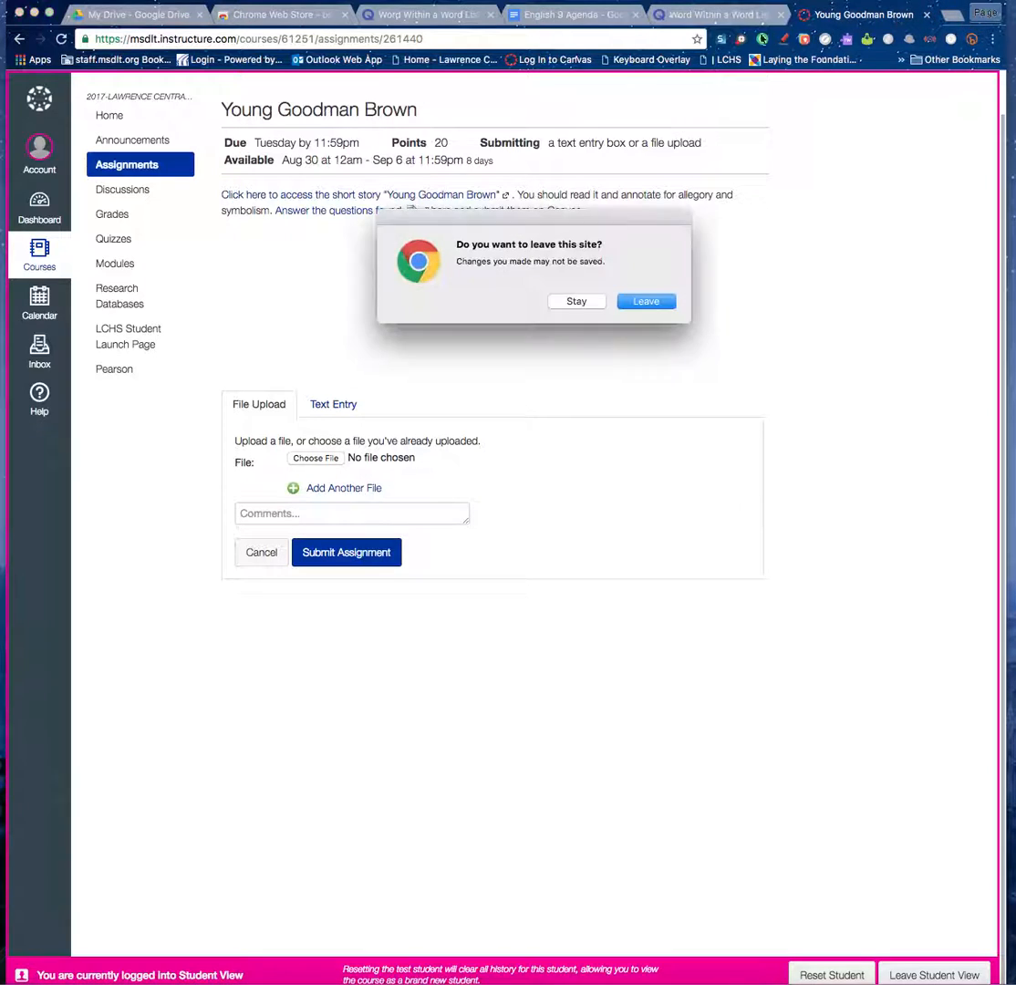
Confirm leaving the Canvas page and return to the English 9 Agenda document.
{"action": "left_click", "coordinate": [644, 302]}
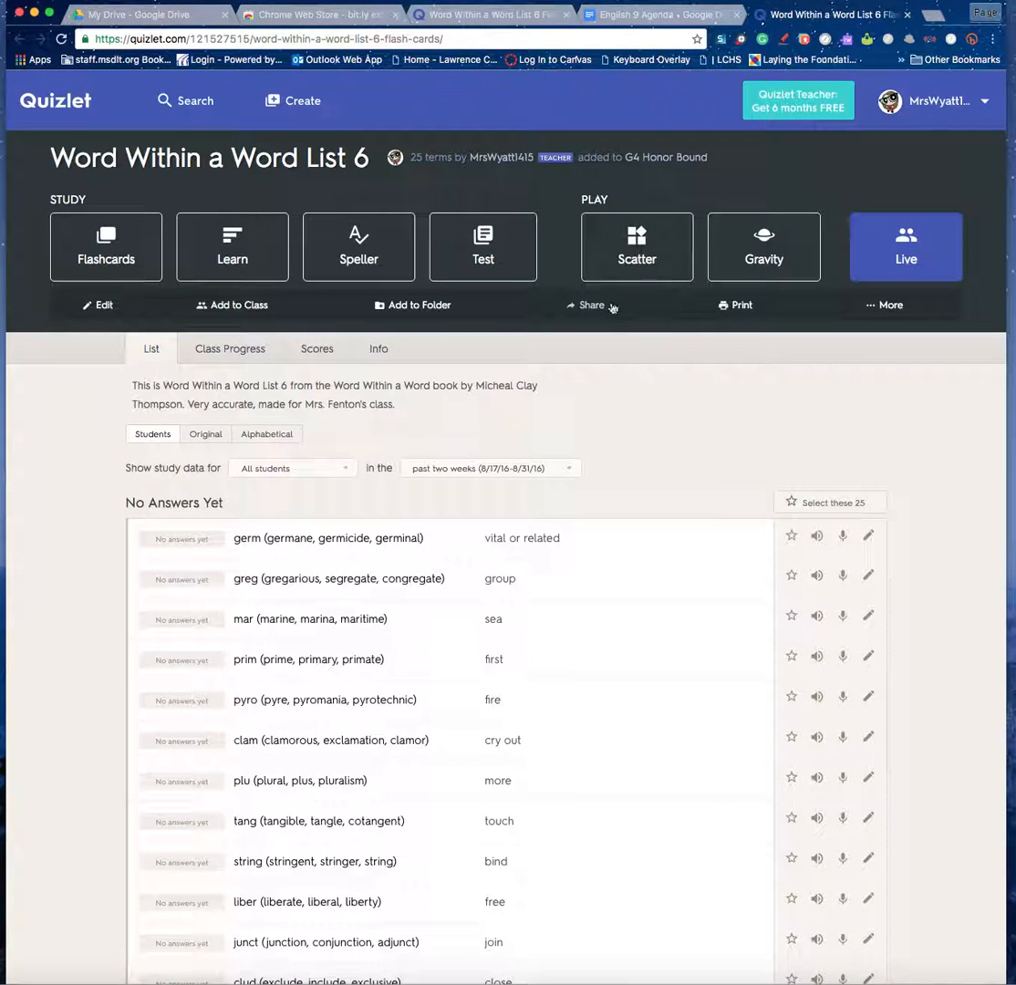
{"action": "left_click", "coordinate": [658, 15]}
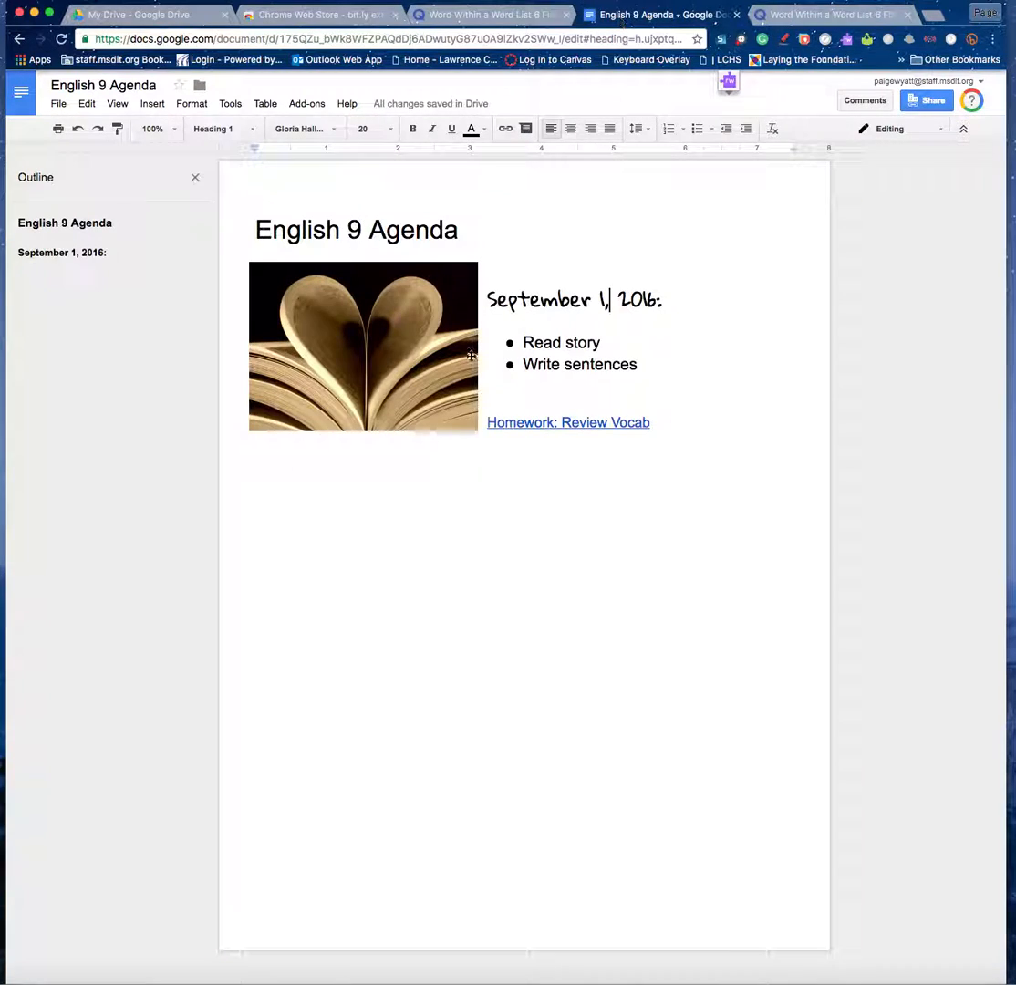